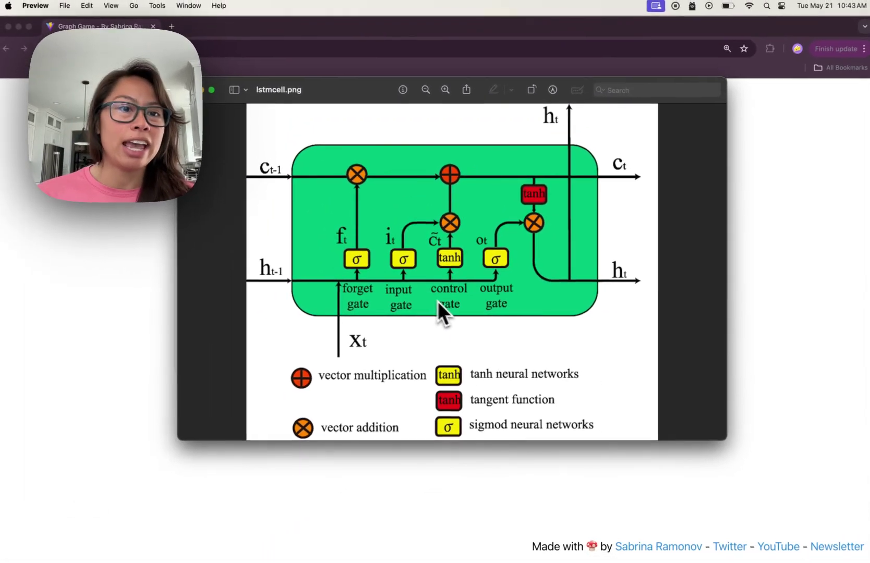
Step: Leave the lstmcell.png diagram and bring the Graph Game home page in Chrome to the front
{"action": "left_click", "coordinate": [126, 206]}
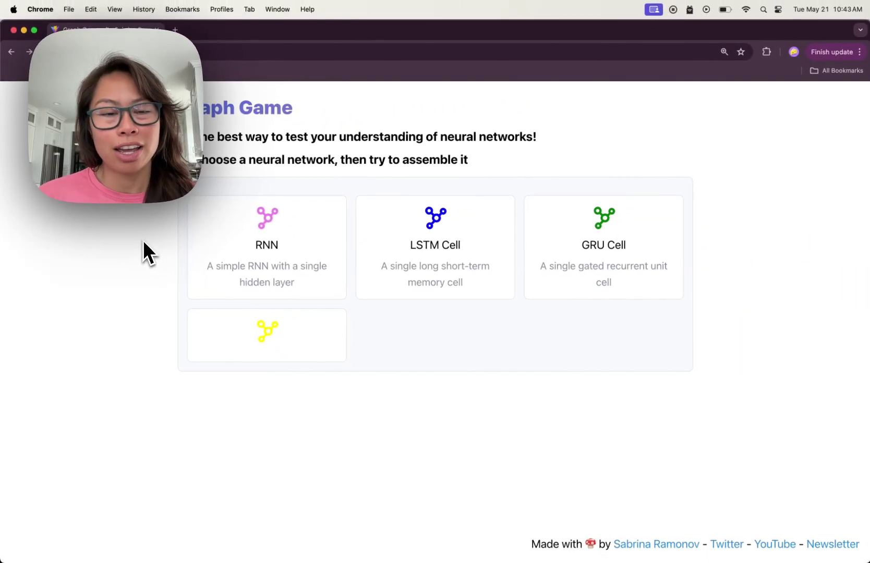
Step: Inspect the solved RNN level's graph, then return to the Graph Game level list
{"action": "left_click", "coordinate": [192, 267]}
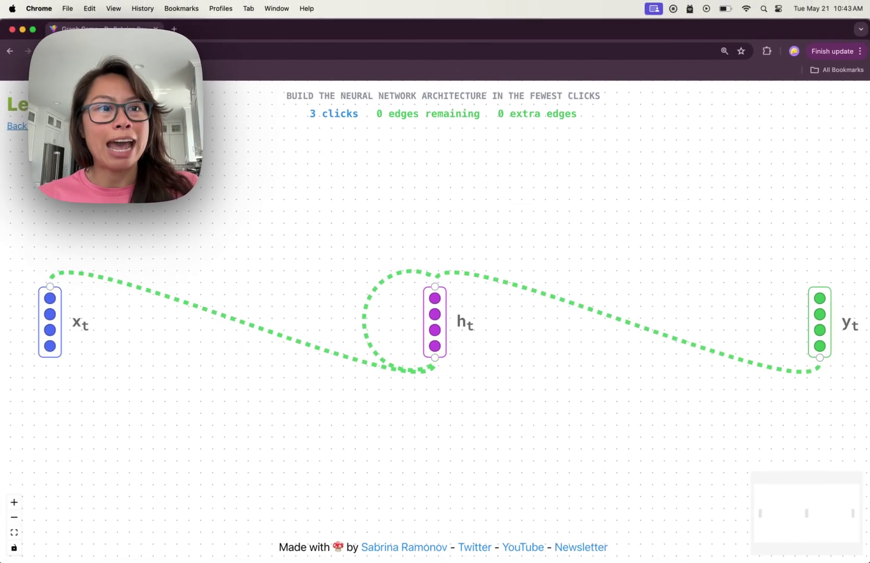
{"action": "left_click", "coordinate": [16, 126]}
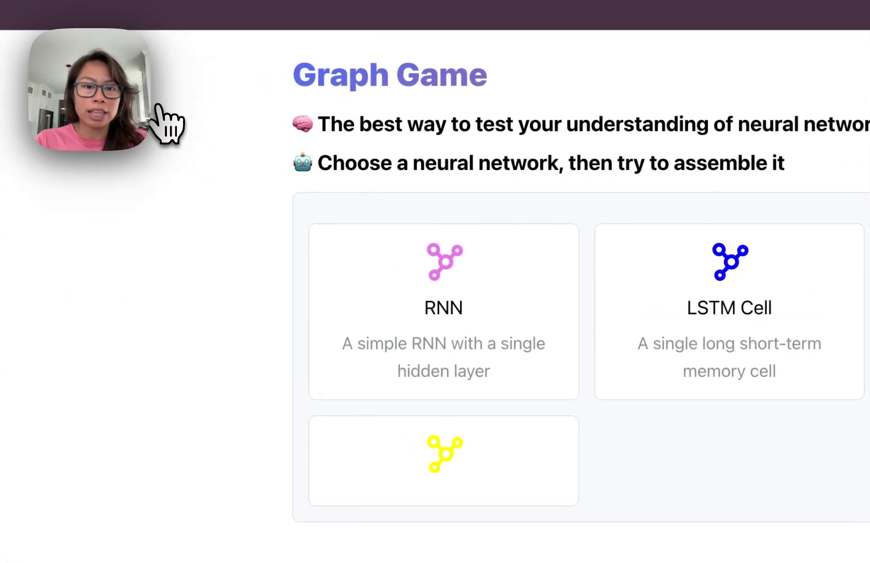
{"action": "key", "text": "super+Tab"}
{"action": "key", "text": "super+Tab"}
Step: Review the LSTM Cell level's node and edge definitions in levels.ts
{"action": "scroll", "coordinate": [441, 422], "scroll_direction": "down", "scroll_amount": 5}
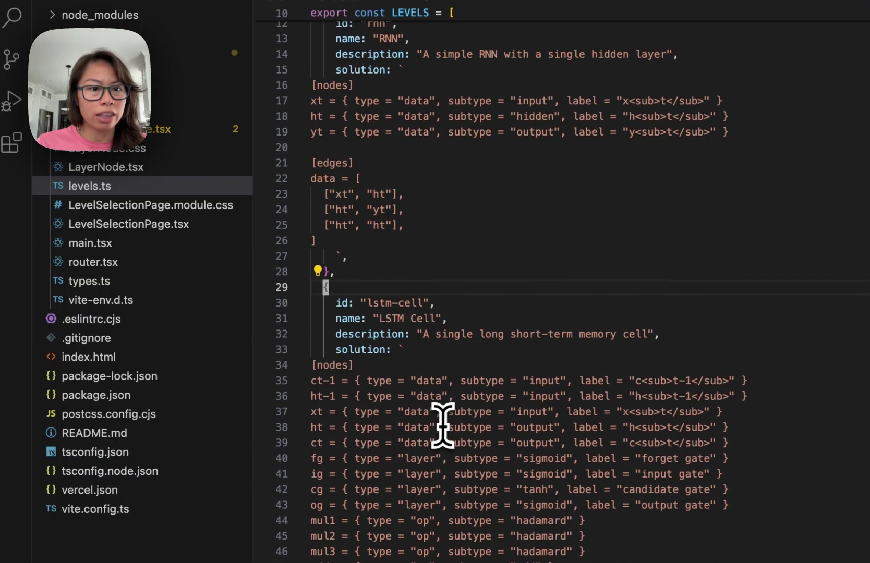
{"action": "left_click", "coordinate": [341, 285]}
{"action": "scroll", "coordinate": [386, 365], "scroll_direction": "down", "scroll_amount": 1}
{"action": "scroll", "coordinate": [392, 371], "scroll_direction": "down", "scroll_amount": 4}
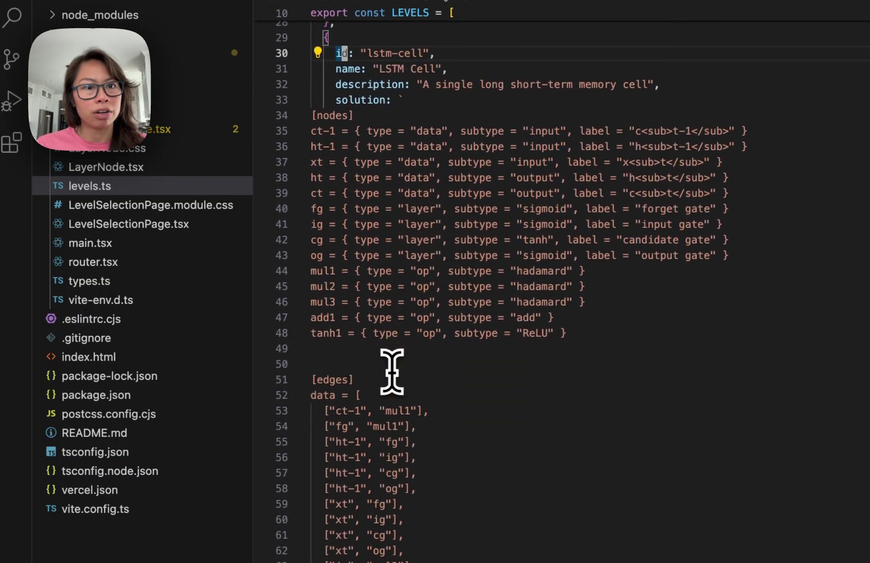
{"action": "left_click", "coordinate": [339, 131]}
{"action": "left_click_drag", "start_coordinate": [317, 134], "coordinate": [647, 346]}
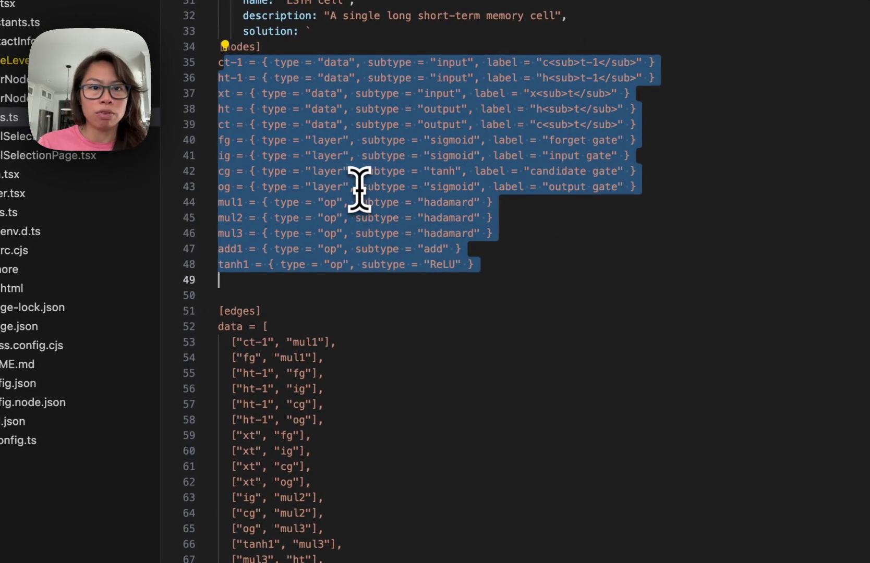
{"action": "left_click", "coordinate": [381, 371]}
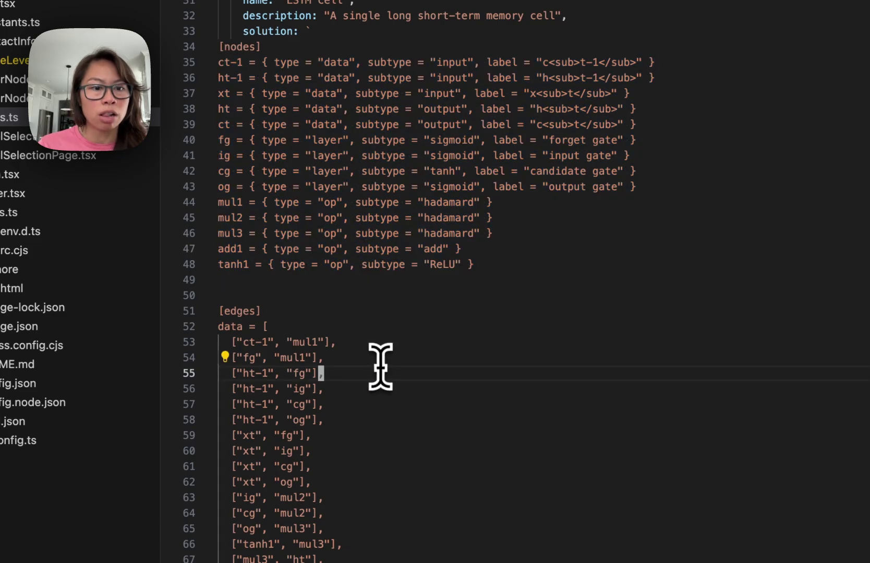
{"action": "scroll", "coordinate": [346, 334], "scroll_direction": "down", "scroll_amount": 2}
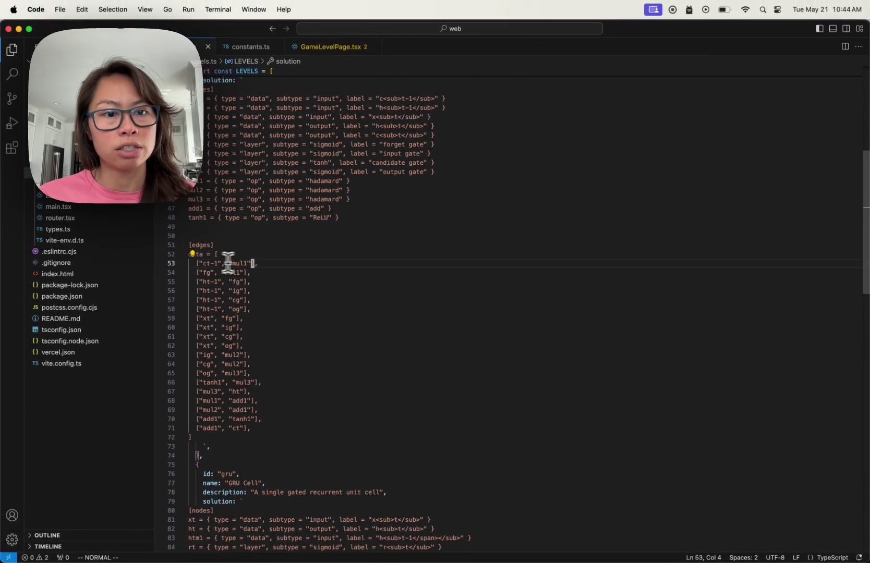
{"action": "left_click", "coordinate": [251, 263]}
Step: Look over the GRU Cell level's edge list and the empty new level below it
{"action": "scroll", "coordinate": [225, 361], "scroll_direction": "down", "scroll_amount": 5}
{"action": "scroll", "coordinate": [224, 361], "scroll_direction": "down", "scroll_amount": 15}
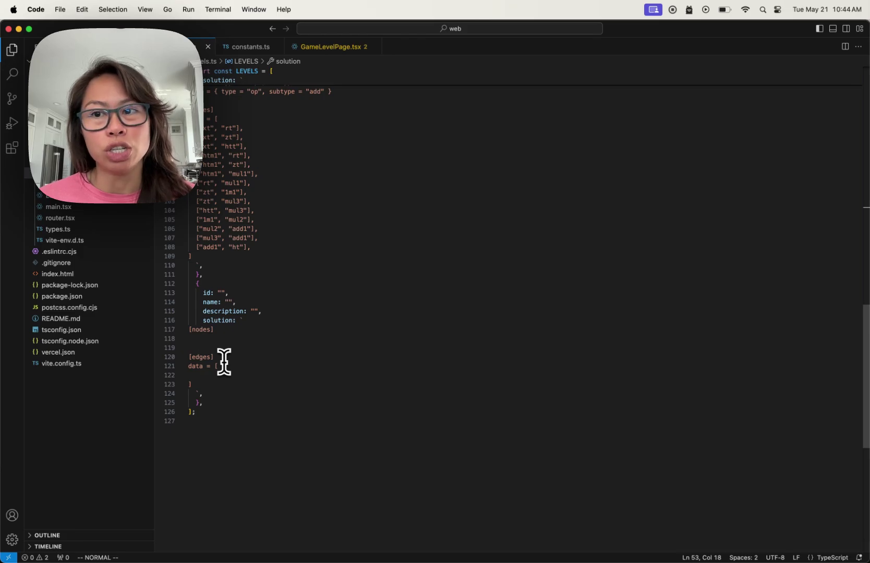
{"action": "left_click", "coordinate": [239, 266]}
{"action": "scroll", "coordinate": [241, 265], "scroll_direction": "up", "scroll_amount": 6}
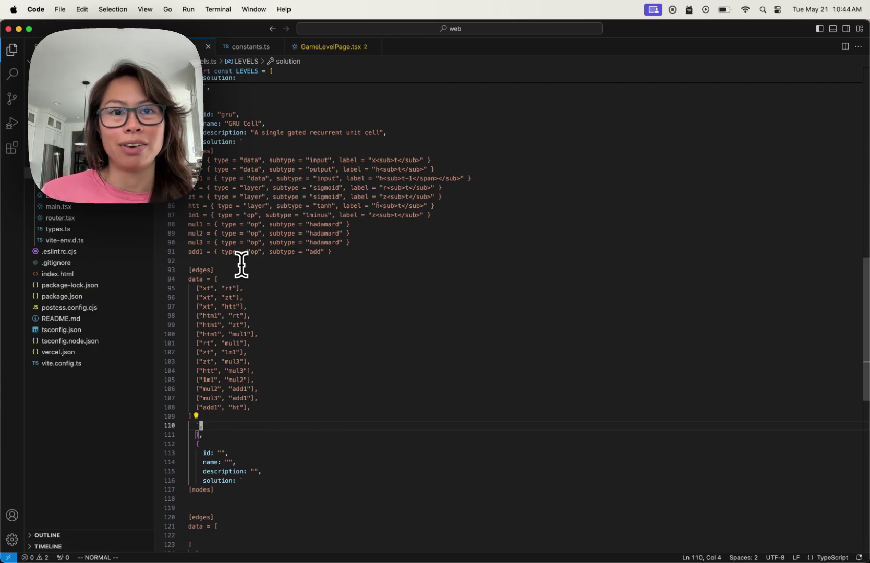
{"action": "left_click", "coordinate": [257, 299]}
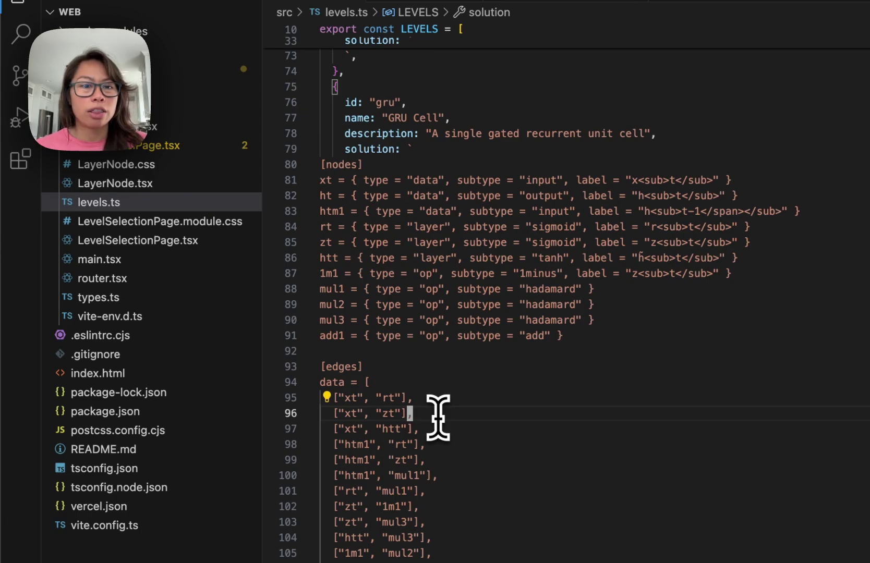
{"action": "key", "text": "super+Tab"}
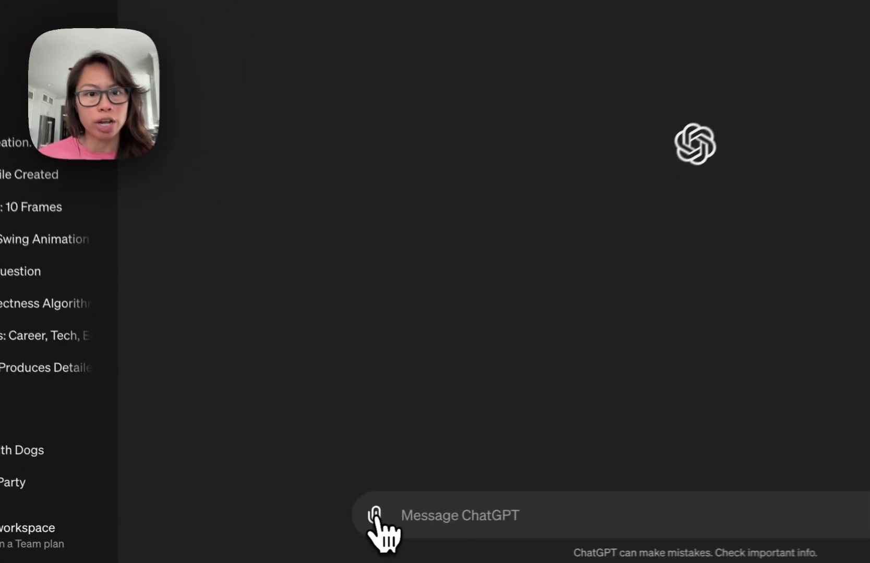
Step: Attach lstmcell.png to a new ChatGPT message
{"action": "left_click", "coordinate": [375, 515]}
{"action": "left_click", "coordinate": [416, 156]}
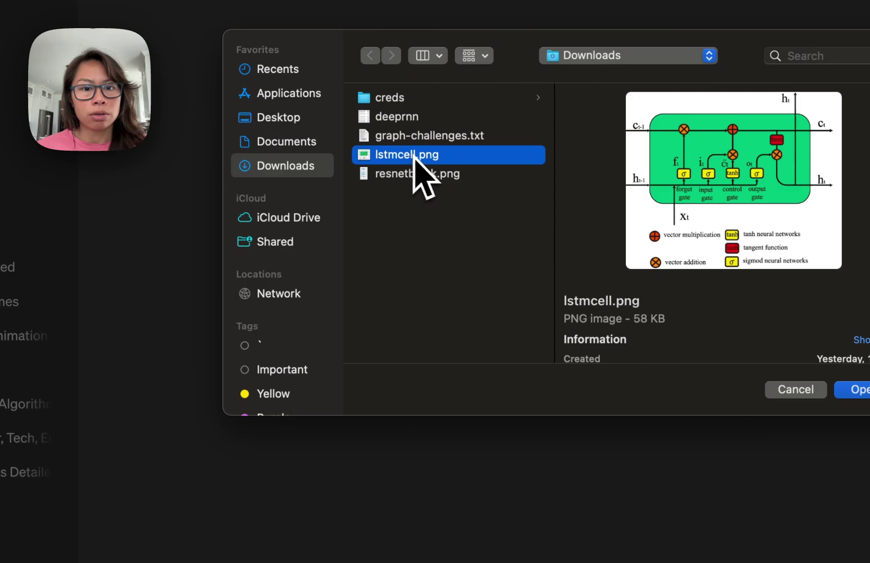
{"action": "double_click", "coordinate": [416, 156]}
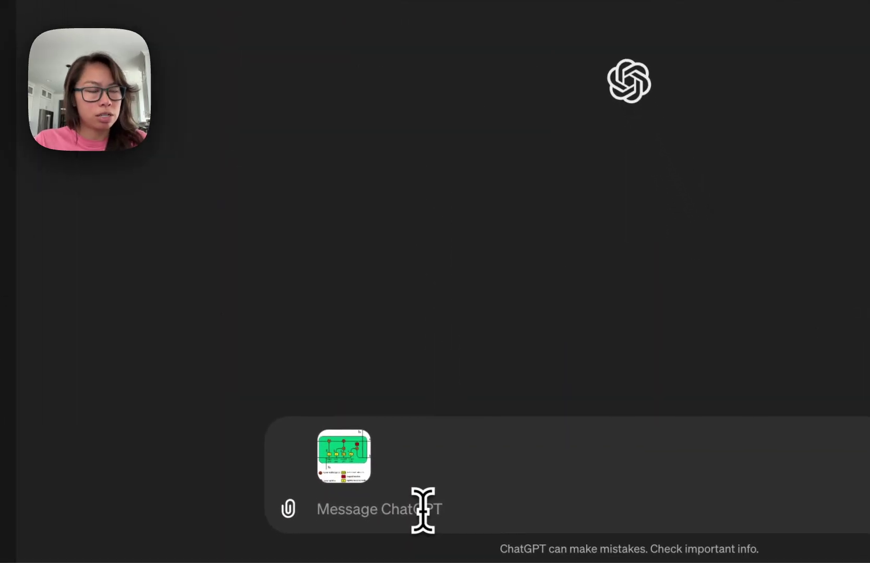
Step: Write the prompt describing the LSTM diagram's NODES and EDGES, ending 'Take a deep breath and take it step-by-step'
{"action": "type", "text": "You"}
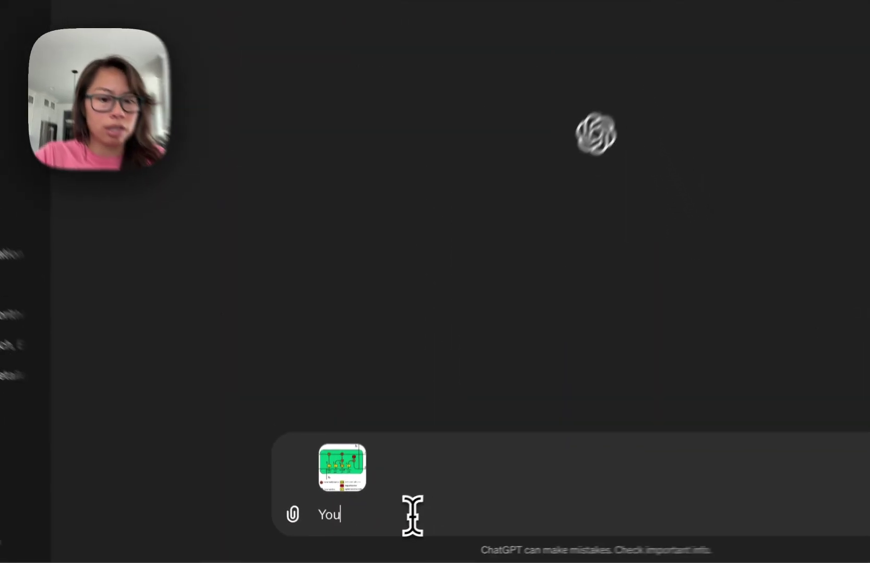
{"action": "key", "text": "super+a"}
{"action": "type", "text": "This is a diagram"}
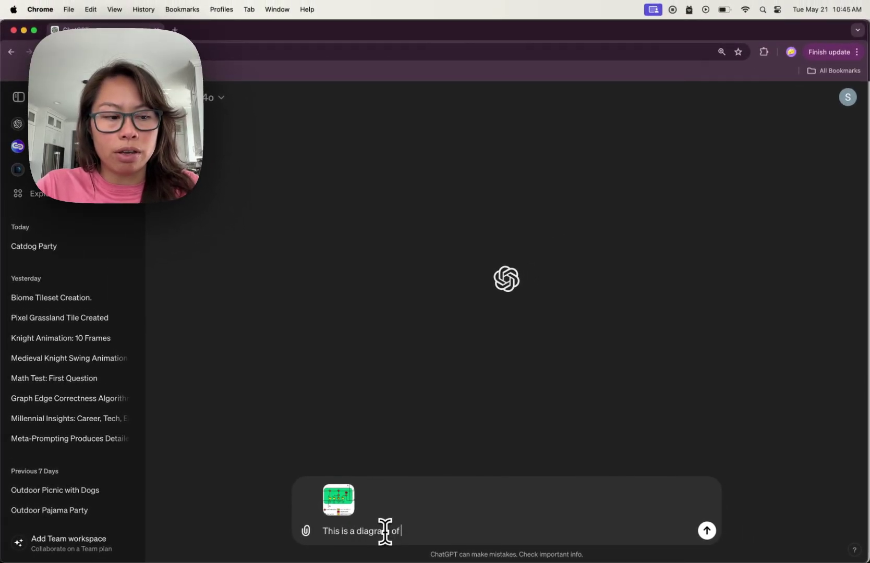
{"action": "type", "text": " of an LST"}
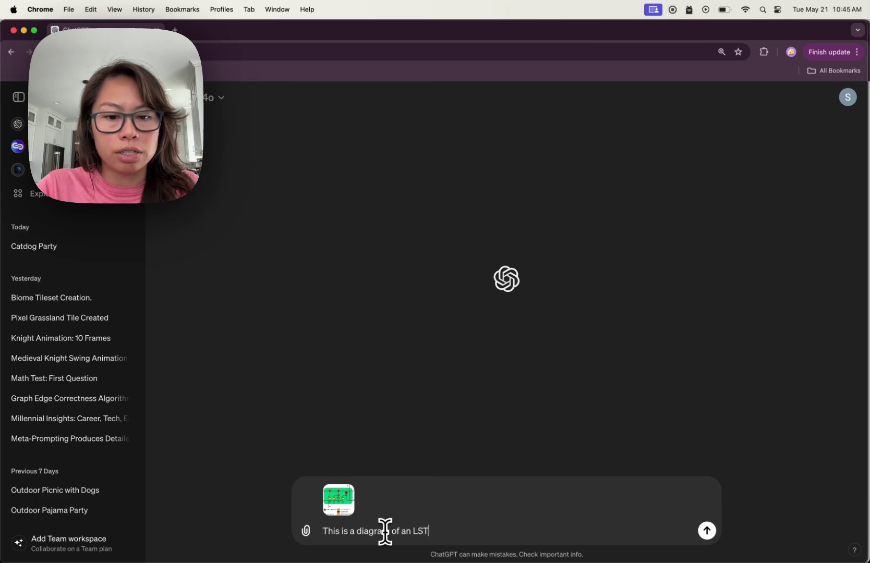
{"action": "type", "text": "M cell architecture."}
{"action": "key", "text": "shift+Return"}
{"action": "type", "text": "The diagram cons"}
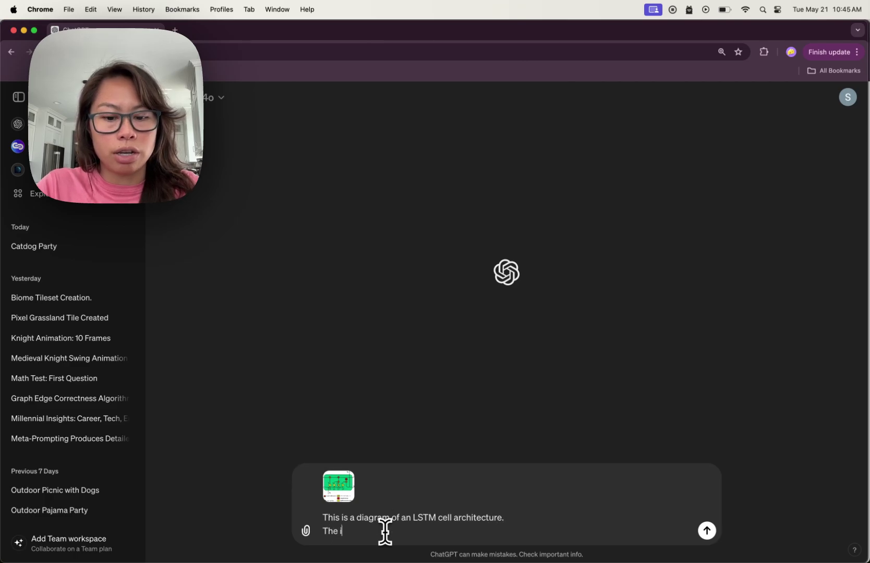
{"action": "type", "text": "ists of NODES and EDGES"}
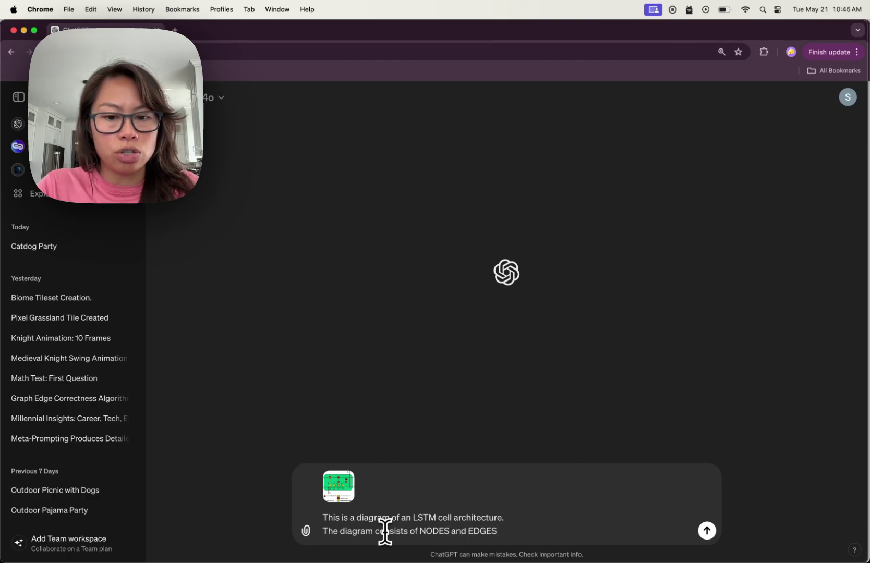
{"action": "type", "text": "."}
{"action": "key", "text": "shift+Return"}
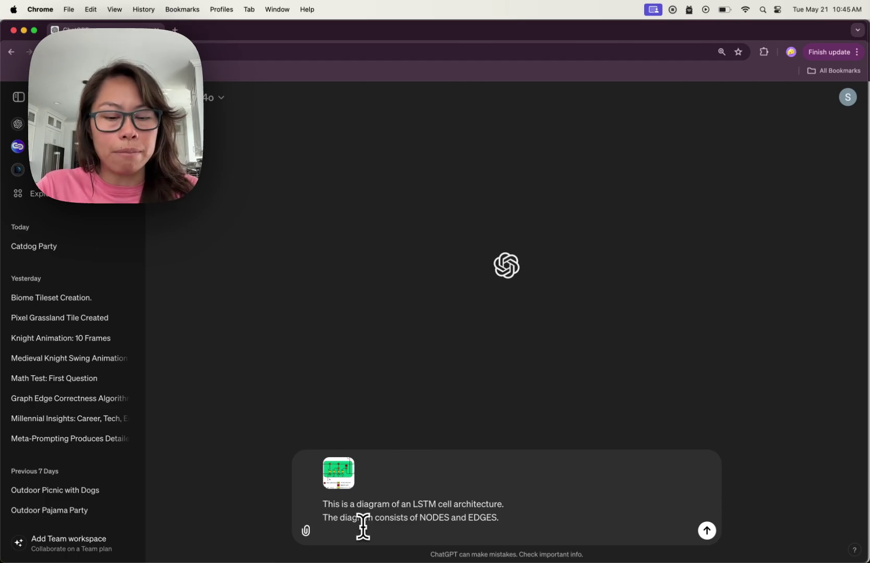
{"action": "type", "text": "Analyze the dia"}
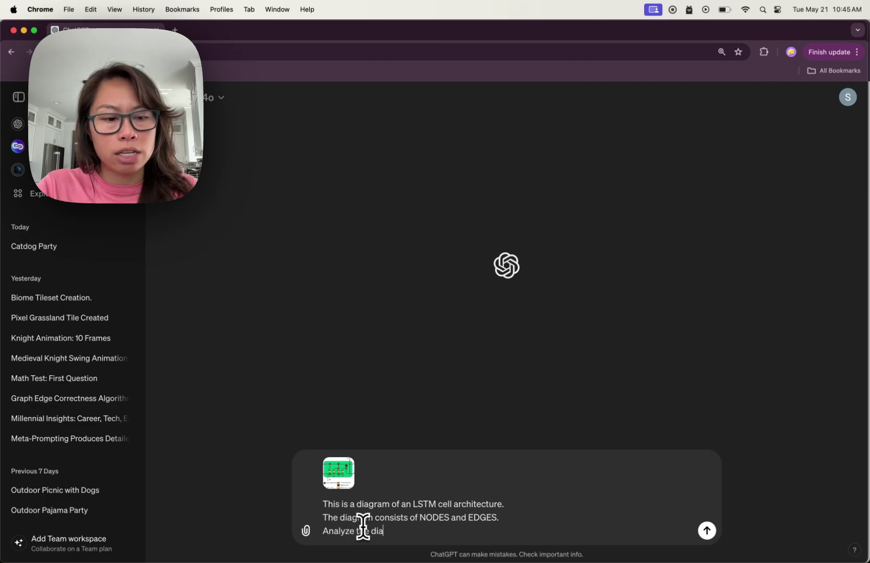
{"action": "type", "text": "gram and make sure you un"}
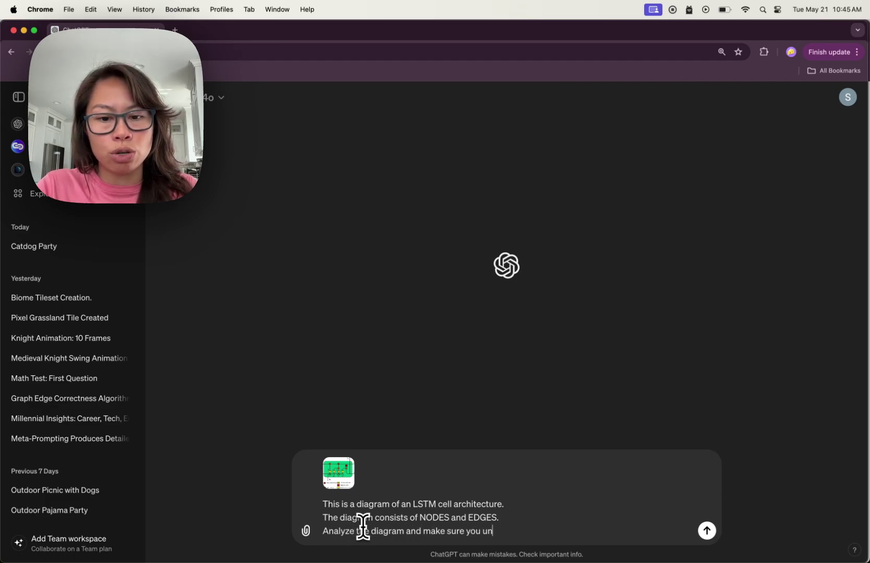
{"action": "type", "text": "derstand how the"}
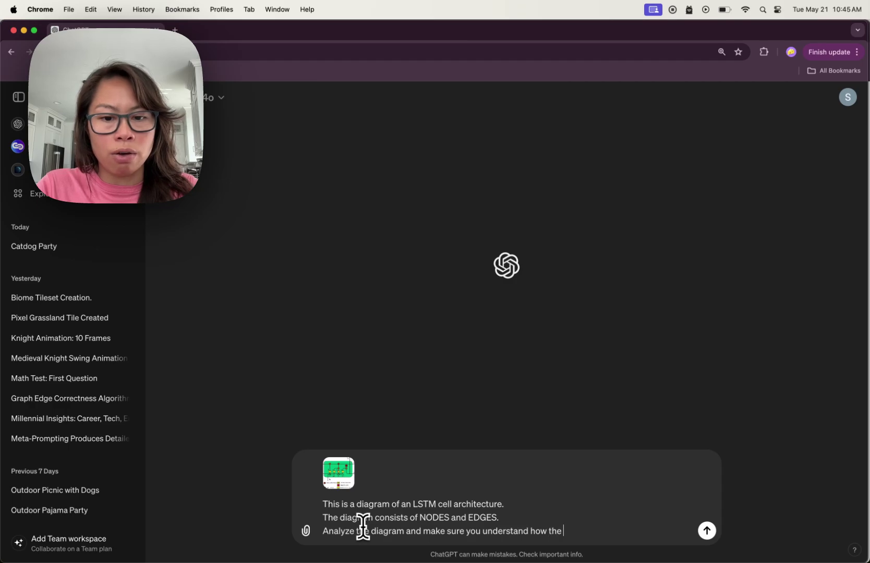
{"action": "type", "text": " list of nodes a"}
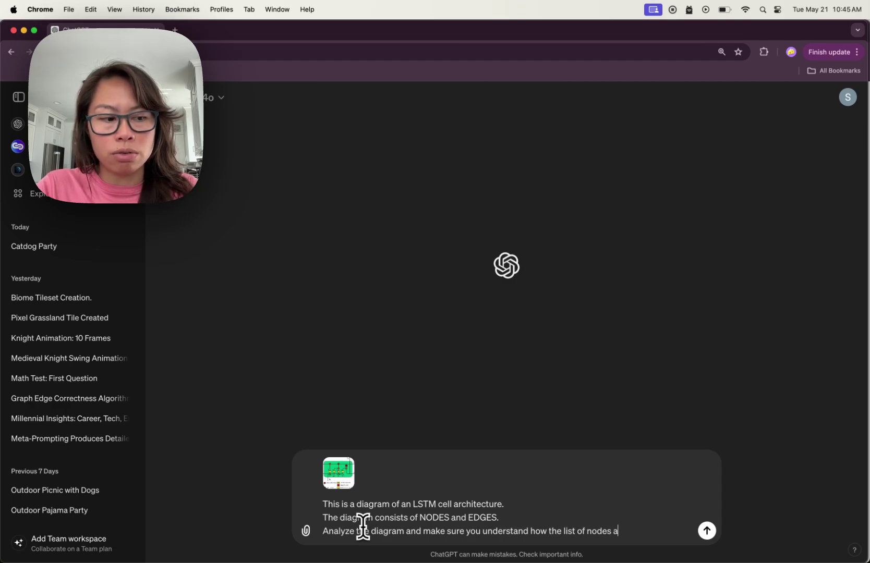
{"action": "type", "text": "nd edges correspo"}
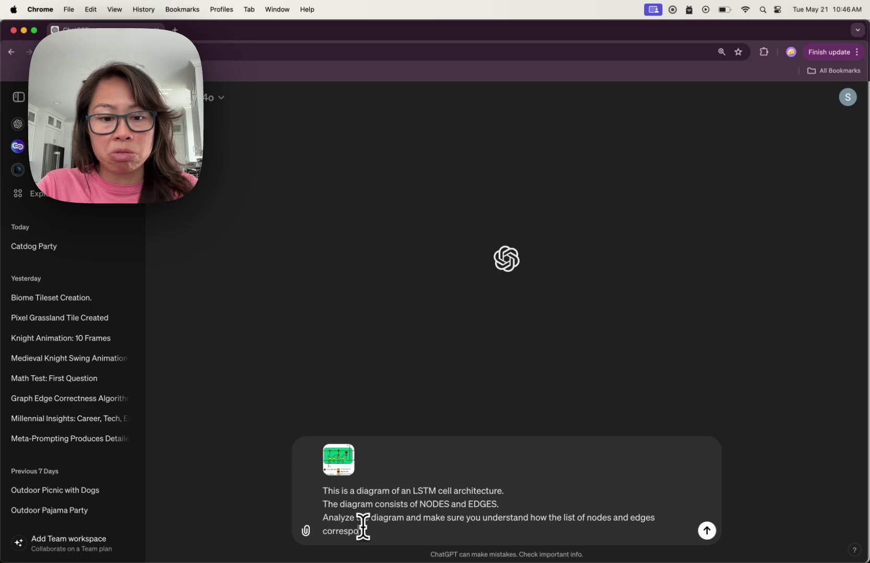
{"action": "type", "text": "nd to the diagram."}
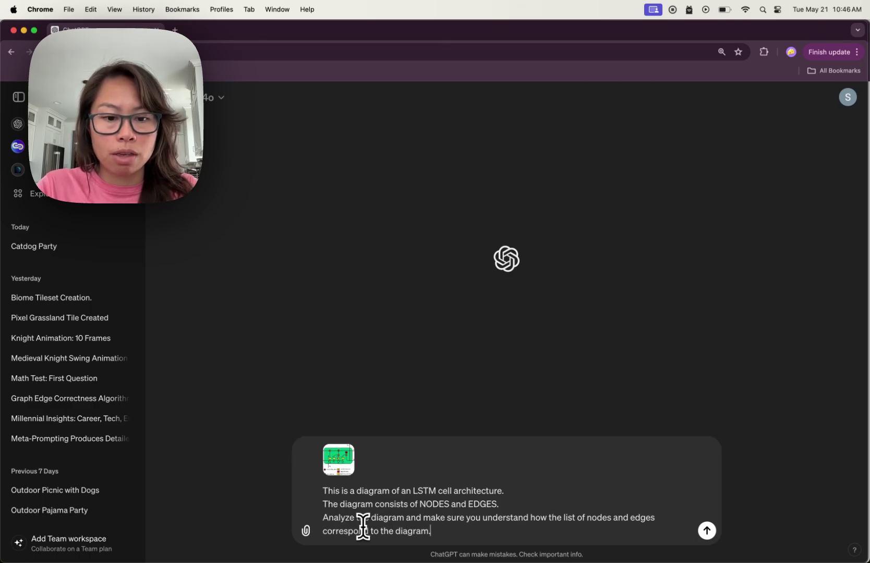
{"action": "key", "text": "shift+Return"}
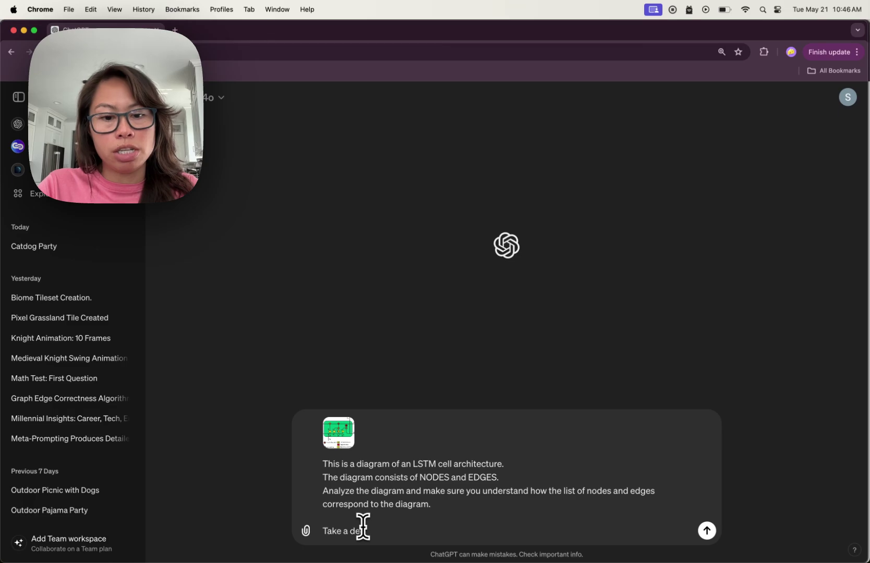
{"action": "type", "text": "Take a deep breath and take "}
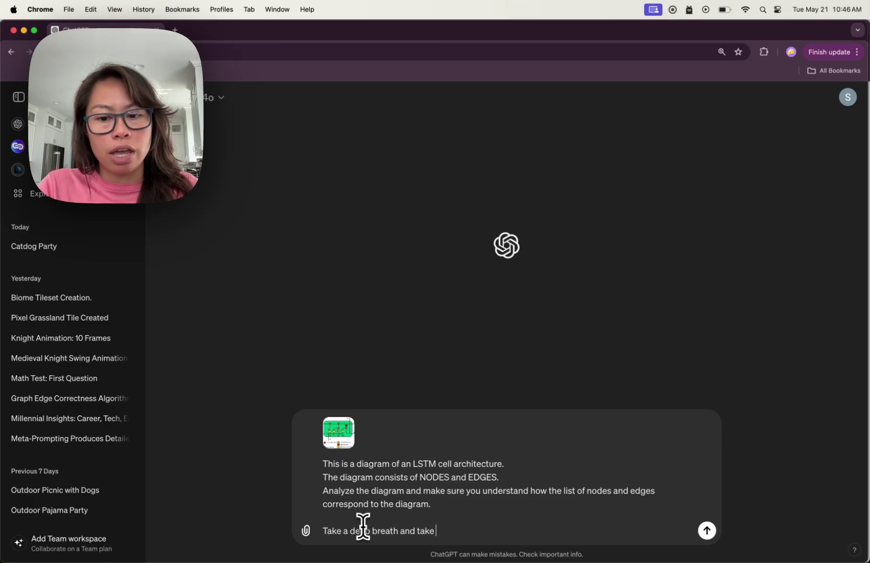
{"action": "type", "text": "it step-by-step."}
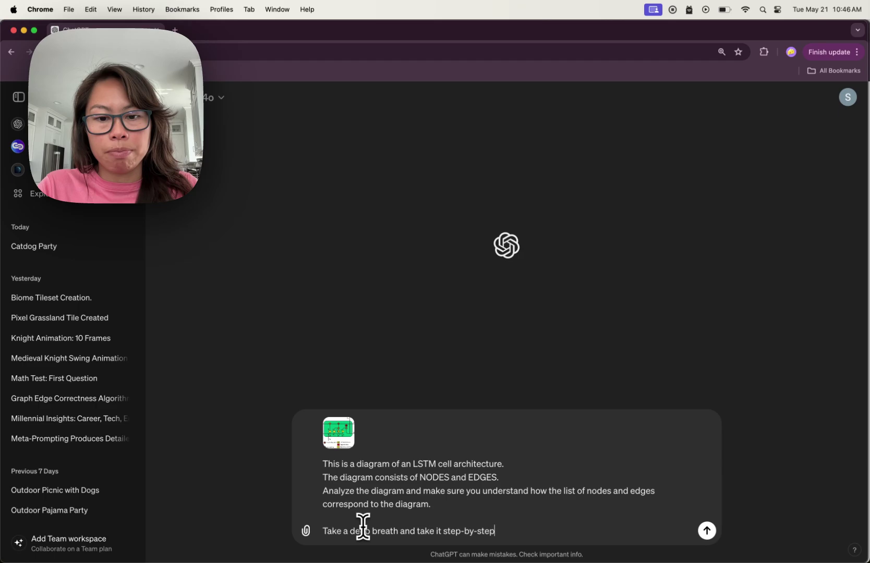
{"action": "double_click", "coordinate": [362, 492]}
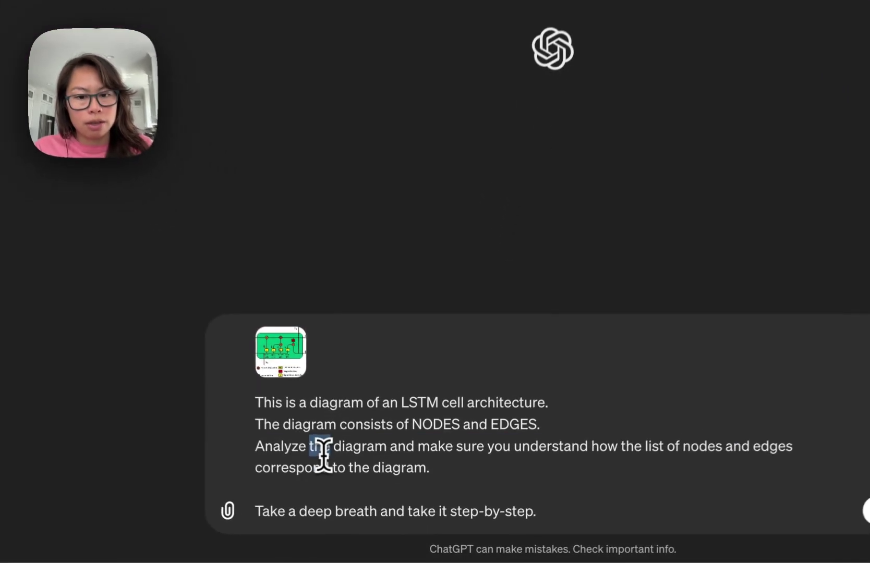
Step: Add NODES: and EDGES: headings with blank lines beneath the LSTM prompt text
{"action": "triple_click", "coordinate": [324, 447]}
{"action": "left_click", "coordinate": [524, 527]}
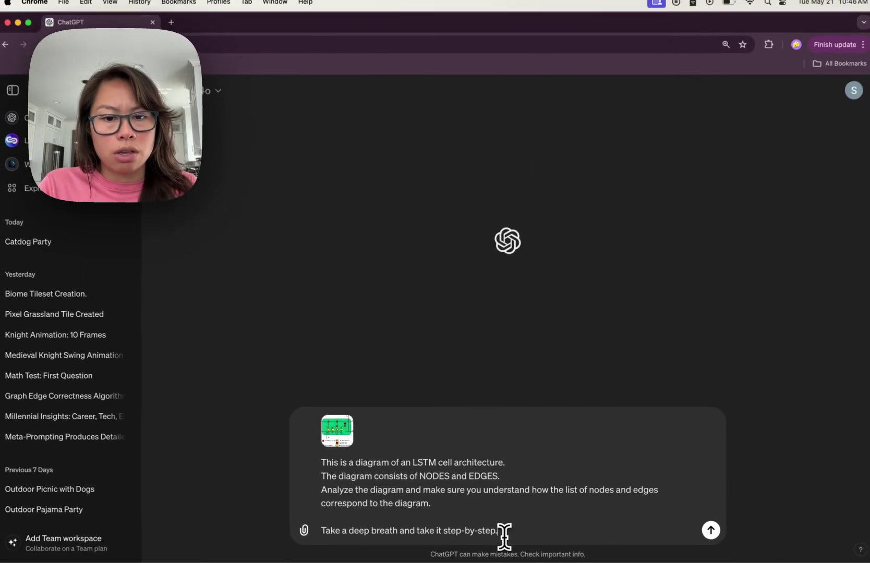
{"action": "key", "text": "shift+Return"}
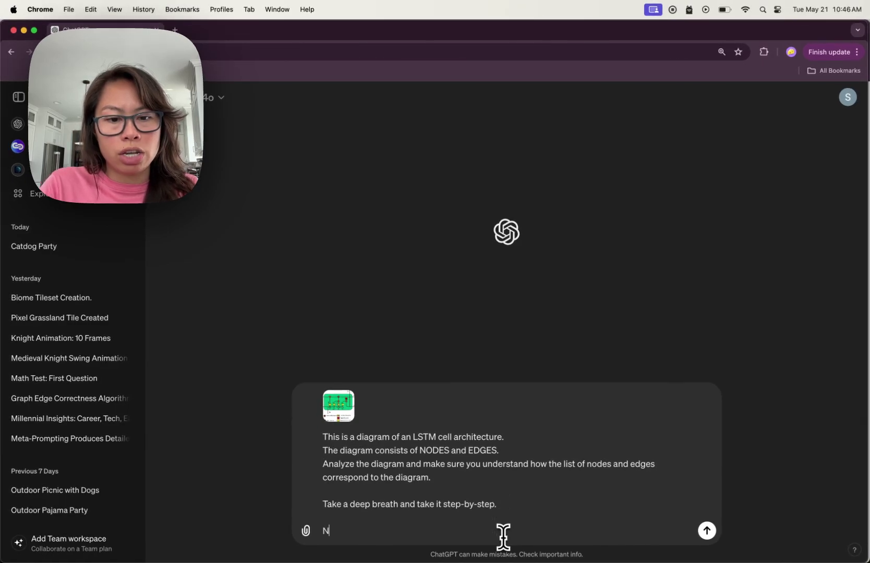
{"action": "type", "text": "NODES:"}
{"action": "key", "text": "shift+Return"}
{"action": "key", "text": "shift+Return"}
{"action": "type", "text": "EDGES:"}
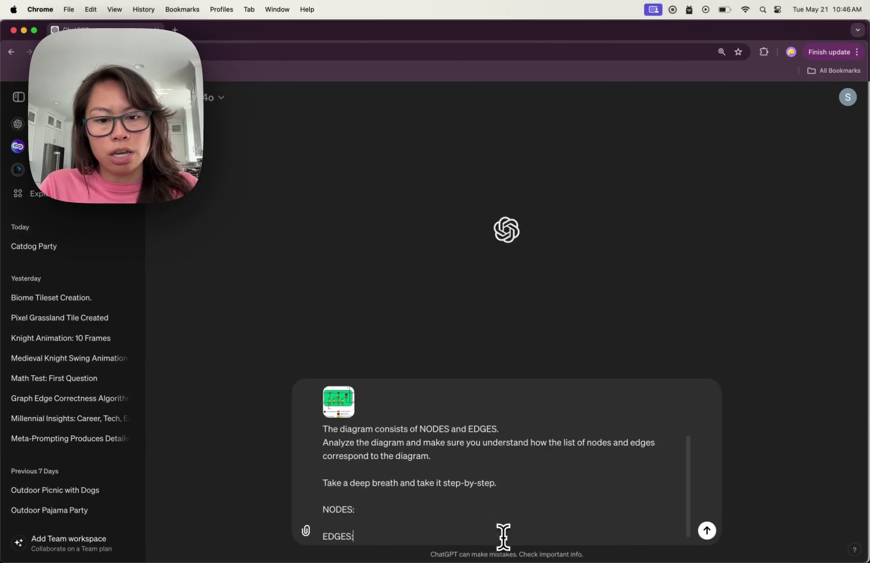
{"action": "key", "text": "shift+Return"}
{"action": "key", "text": "shift+Return"}
{"action": "key", "text": "shift+Return"}
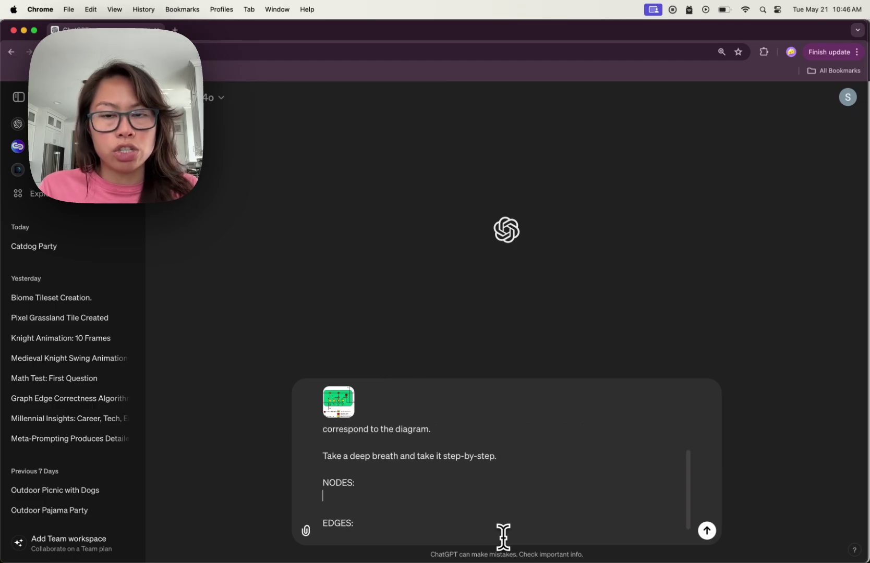
{"action": "scroll", "coordinate": [527, 532], "scroll_direction": "up", "scroll_amount": 2}
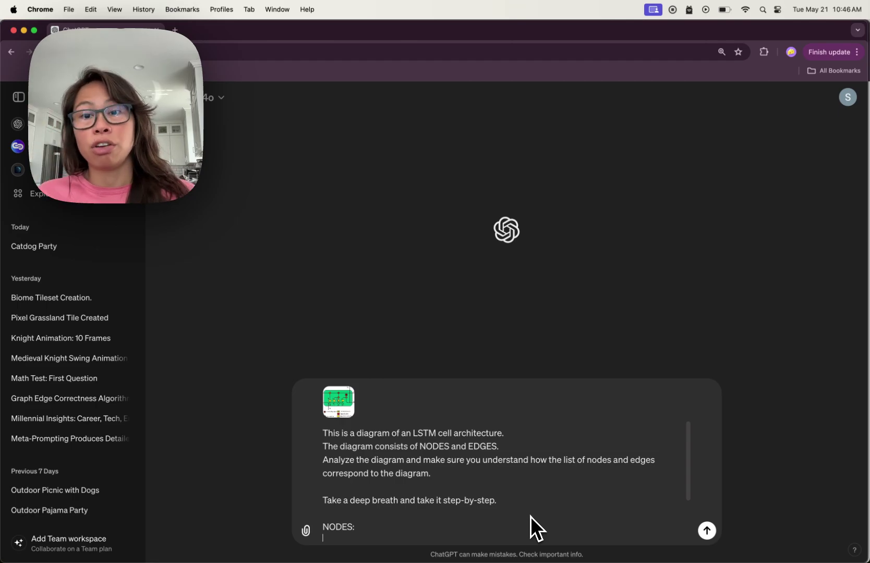
{"action": "type", "text": "EDGES:"}
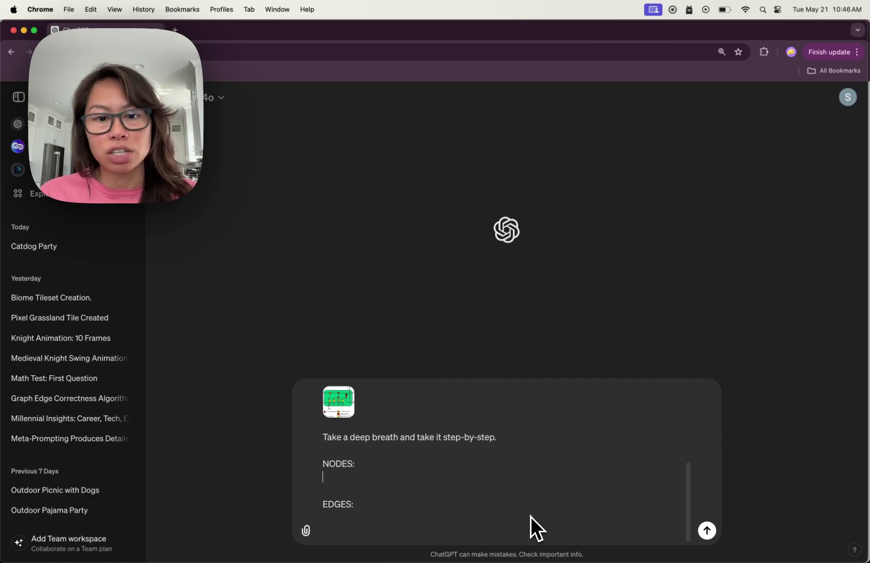
{"action": "key", "text": "super+Tab"}
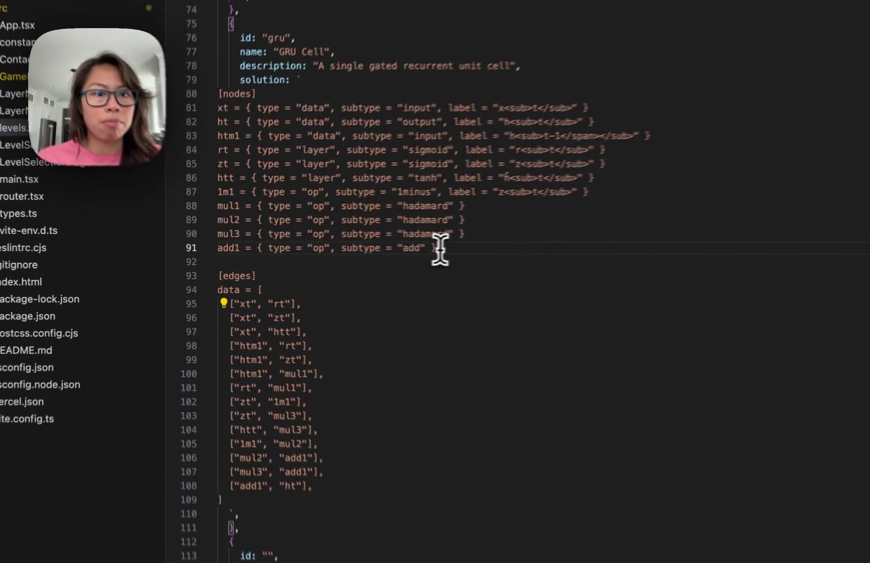
Step: Paste the LSTM node lines (35–48) and edges from levels.ts into the prompt, then send it
{"action": "left_click_drag", "start_coordinate": [444, 249], "coordinate": [209, 105]}
{"action": "left_click", "coordinate": [211, 106]}
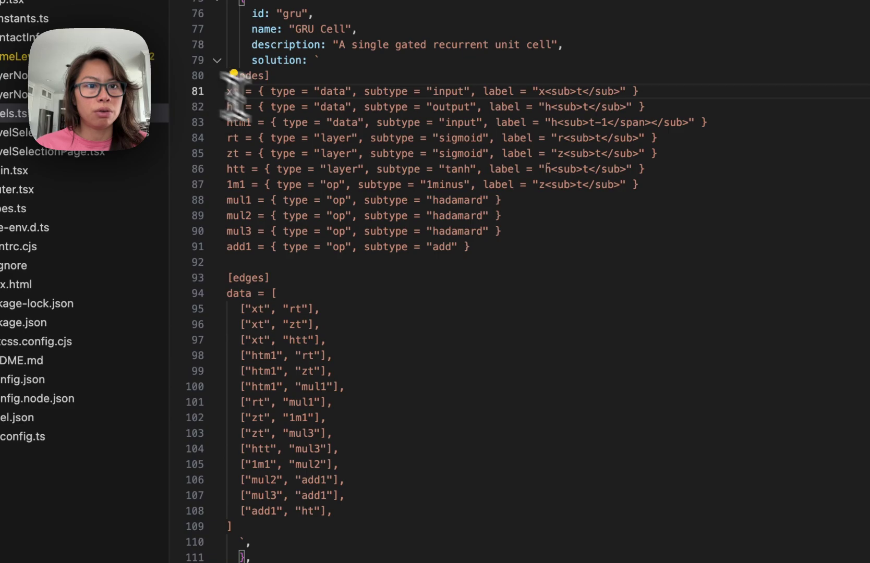
{"action": "scroll", "coordinate": [384, 181], "scroll_direction": "up", "scroll_amount": 15}
{"action": "left_click", "coordinate": [498, 348]}
{"action": "left_click_drag", "start_coordinate": [499, 348], "coordinate": [228, 145]}
{"action": "key", "text": "super+c"}
{"action": "key", "text": "super+Tab"}
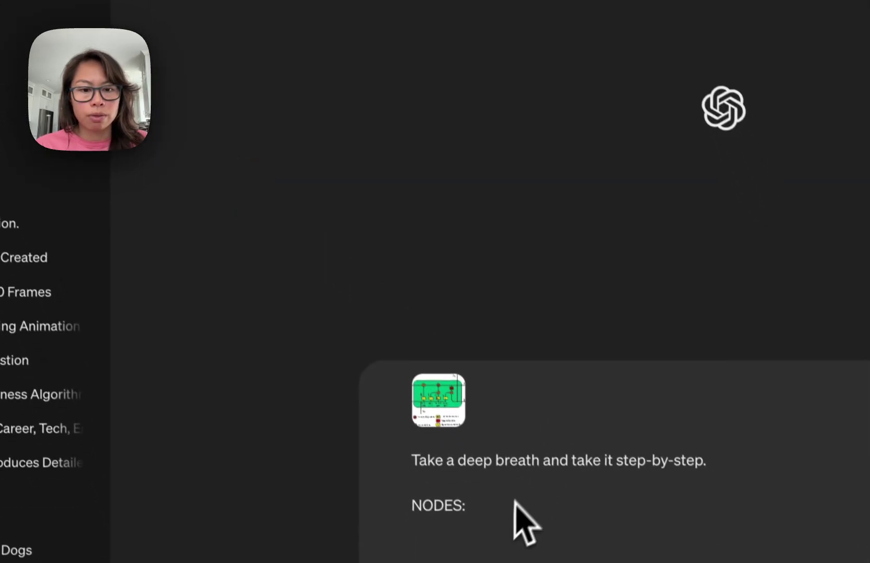
{"action": "key", "text": "super+v"}
{"action": "key", "text": "super+Tab"}
{"action": "left_click", "coordinate": [384, 287]}
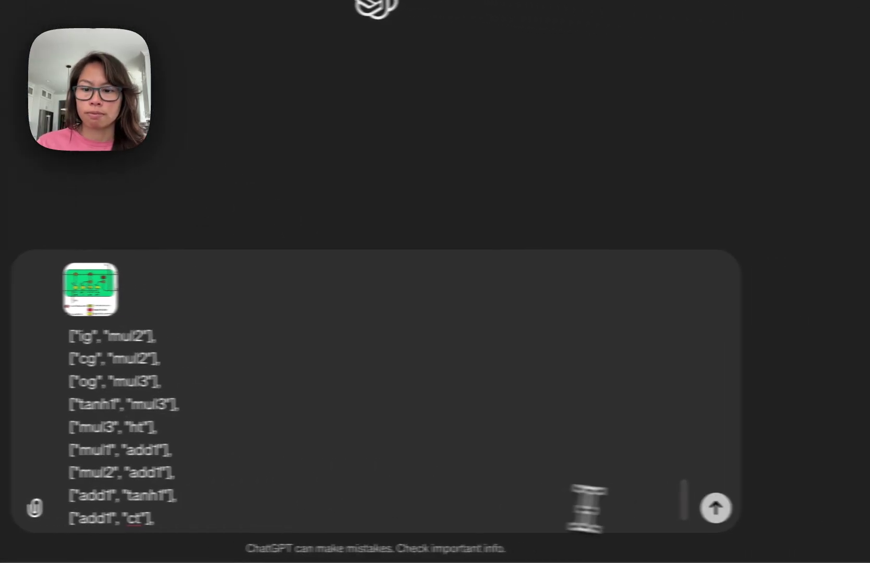
{"action": "left_click", "coordinate": [712, 508]}
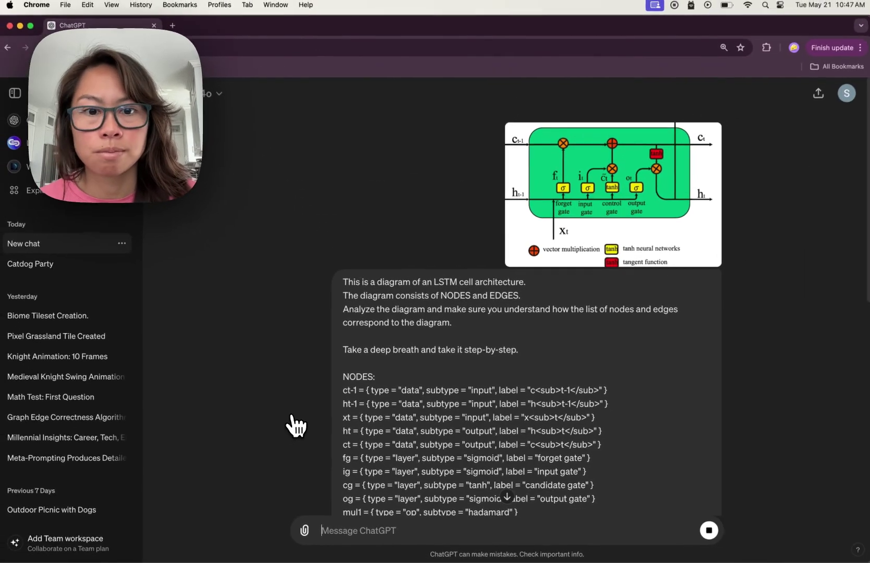
Step: Read ChatGPT's explanation of the LSTM Nodes and Edges sections
{"action": "scroll", "coordinate": [287, 360], "scroll_direction": "down", "scroll_amount": 15}
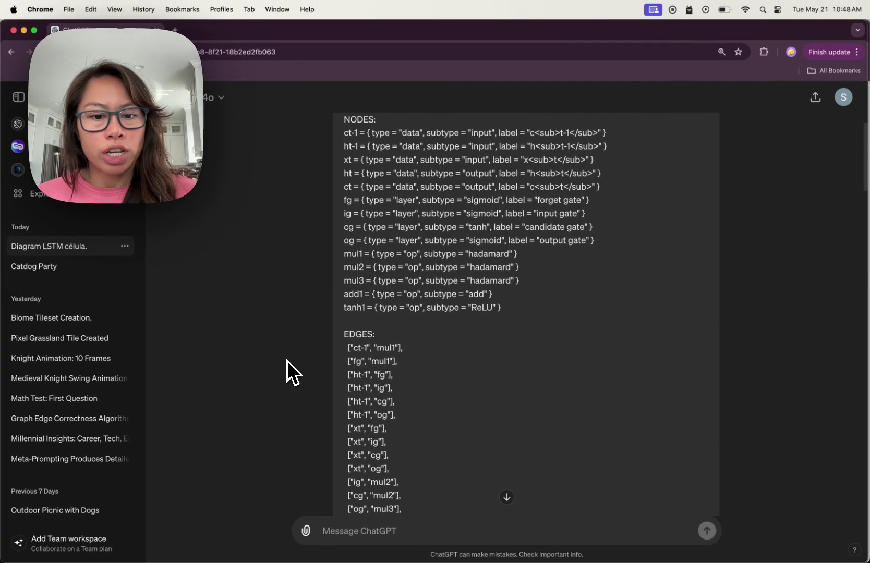
{"action": "scroll", "coordinate": [287, 360], "scroll_direction": "down", "scroll_amount": 2}
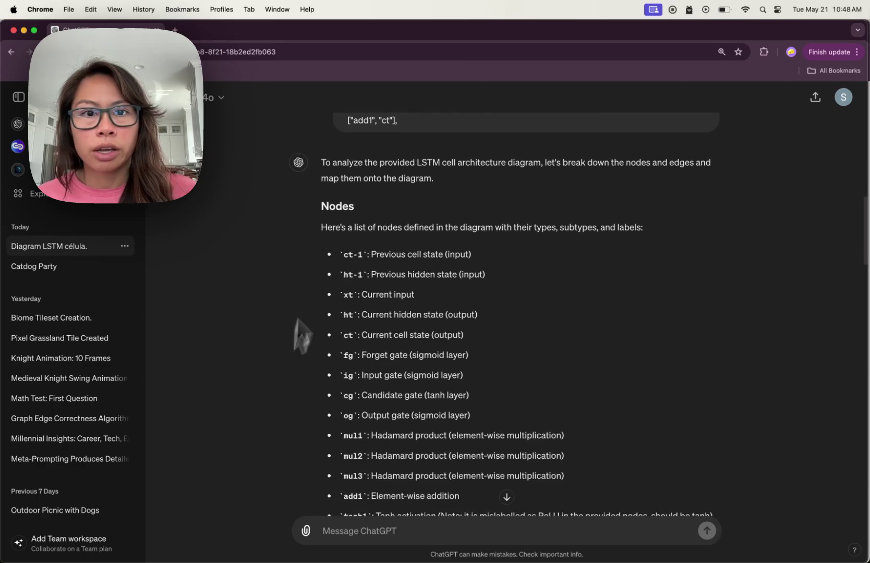
{"action": "scroll", "coordinate": [297, 251], "scroll_direction": "down", "scroll_amount": 1}
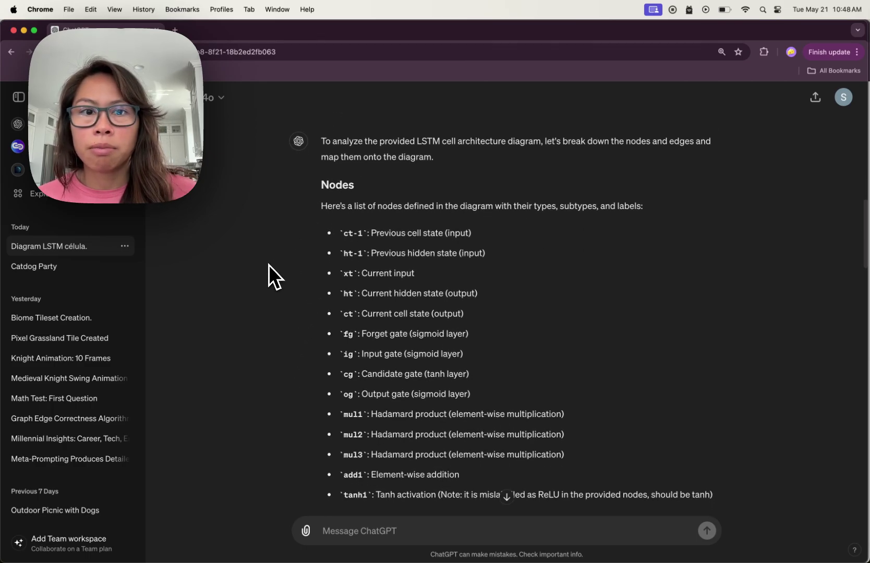
{"action": "scroll", "coordinate": [270, 266], "scroll_direction": "down", "scroll_amount": 5}
{"action": "triple_click", "coordinate": [379, 147]}
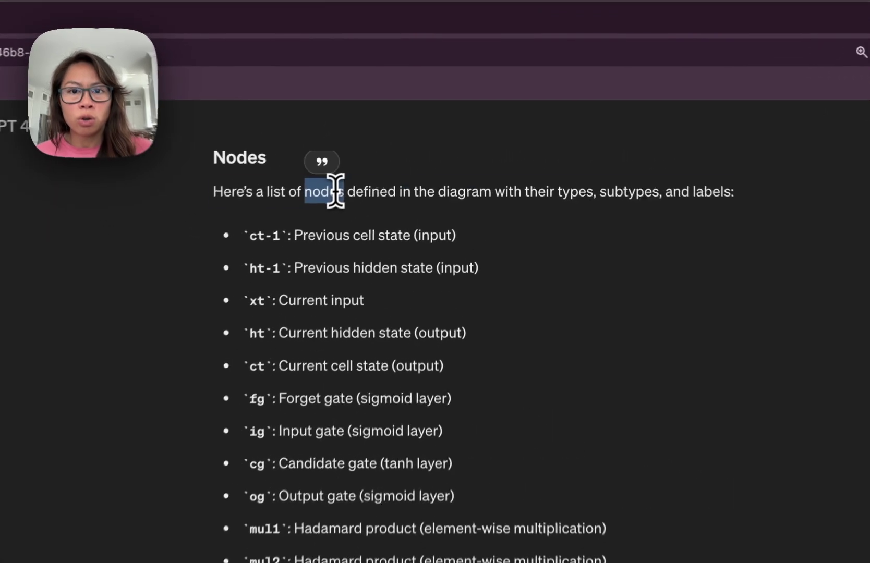
{"action": "left_click", "coordinate": [472, 210]}
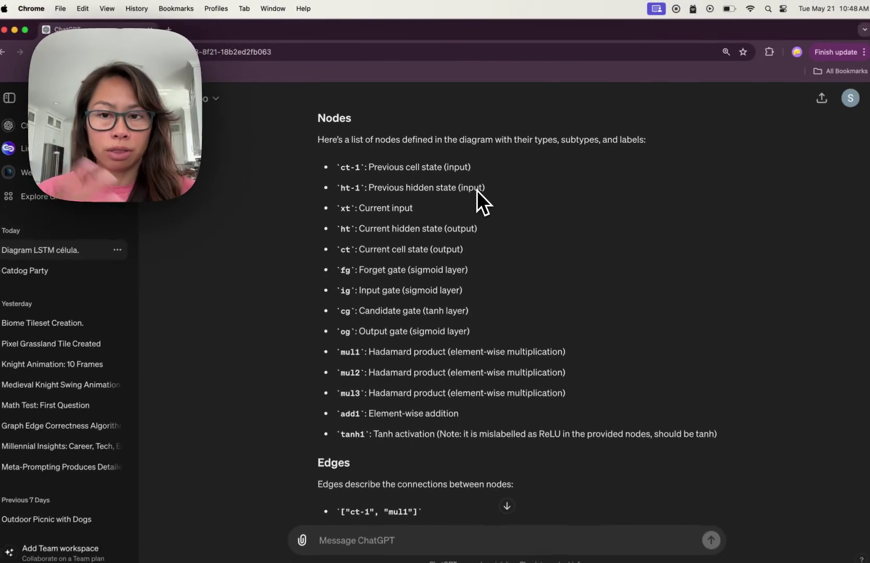
{"action": "scroll", "coordinate": [357, 234], "scroll_direction": "down", "scroll_amount": 5}
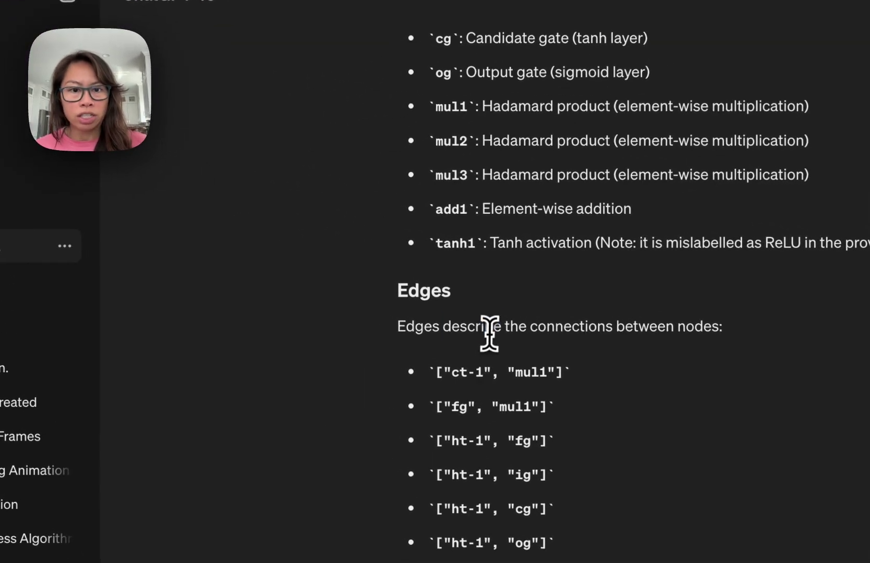
{"action": "double_click", "coordinate": [489, 332]}
{"action": "scroll", "coordinate": [344, 375], "scroll_direction": "down", "scroll_amount": 3}
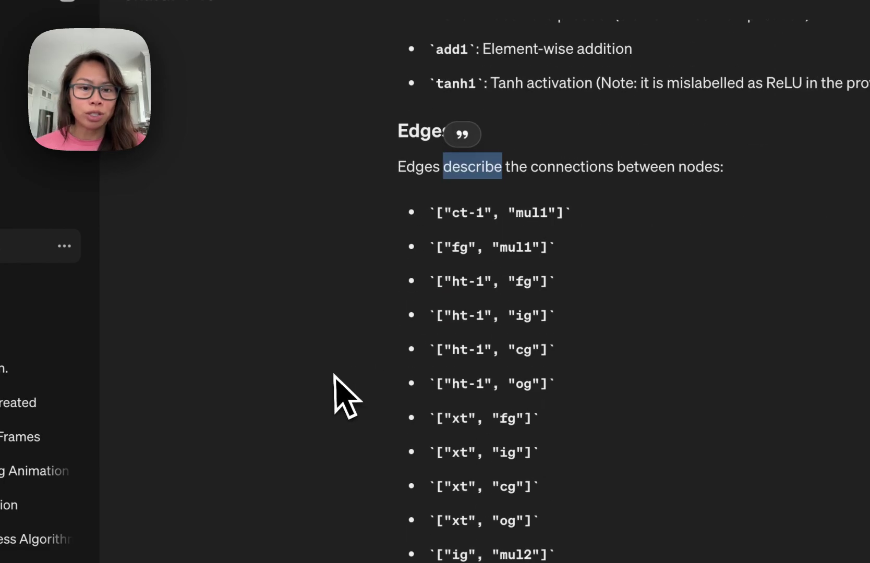
{"action": "triple_click", "coordinate": [406, 170]}
{"action": "scroll", "coordinate": [350, 268], "scroll_direction": "down", "scroll_amount": 1}
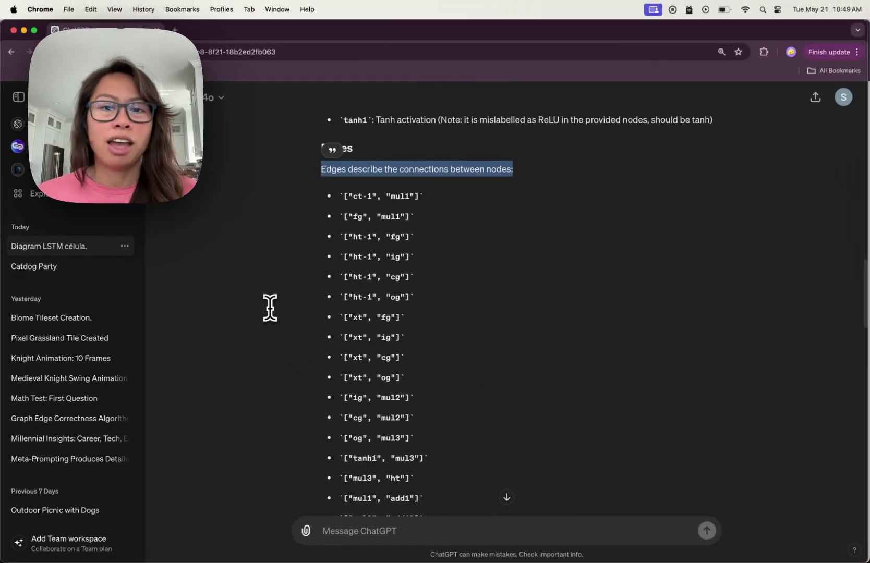
{"action": "scroll", "coordinate": [270, 308], "scroll_direction": "down", "scroll_amount": 2}
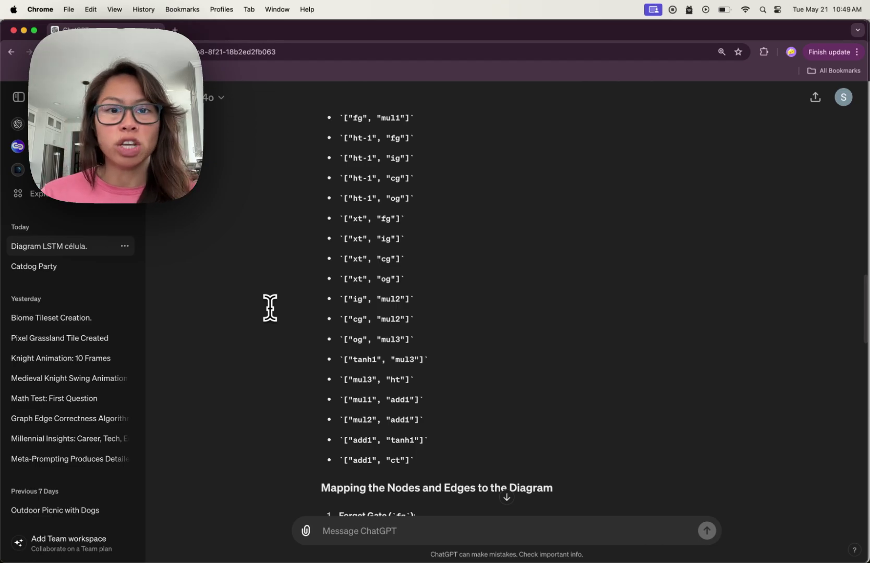
{"action": "scroll", "coordinate": [269, 308], "scroll_direction": "down", "scroll_amount": 4}
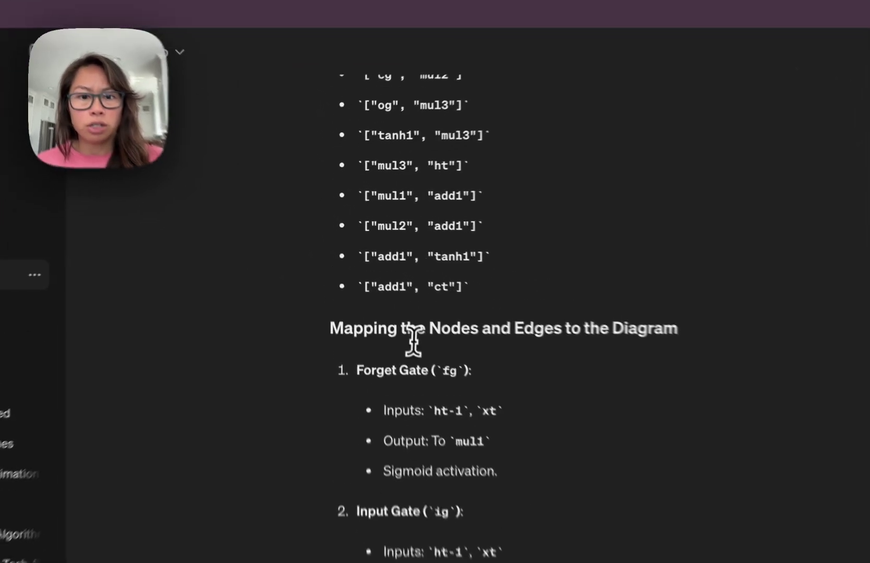
Step: Read the Mapping section, including the forget gate's inputs and mul1 output, through the conclusion
{"action": "triple_click", "coordinate": [374, 282]}
{"action": "scroll", "coordinate": [297, 364], "scroll_direction": "down", "scroll_amount": 2}
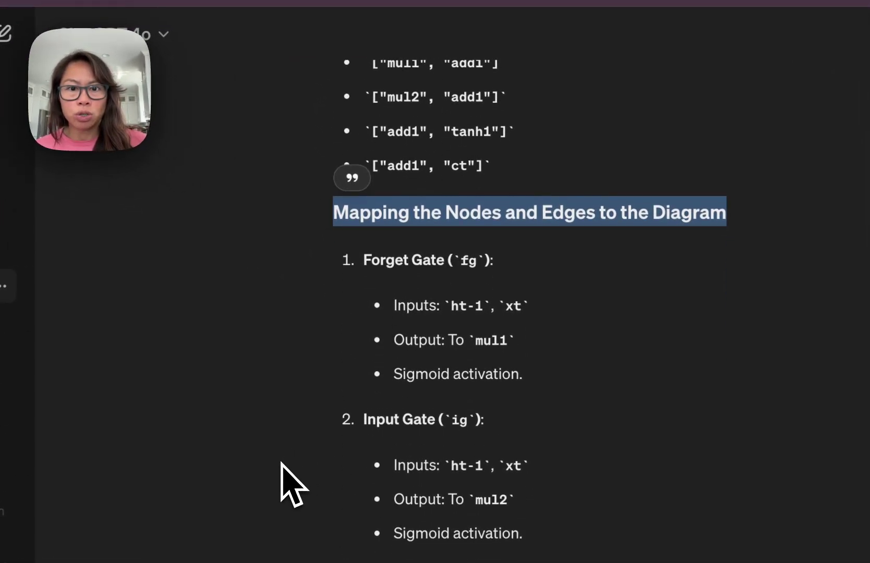
{"action": "scroll", "coordinate": [282, 463], "scroll_direction": "down", "scroll_amount": 4}
{"action": "scroll", "coordinate": [282, 463], "scroll_direction": "up", "scroll_amount": 1}
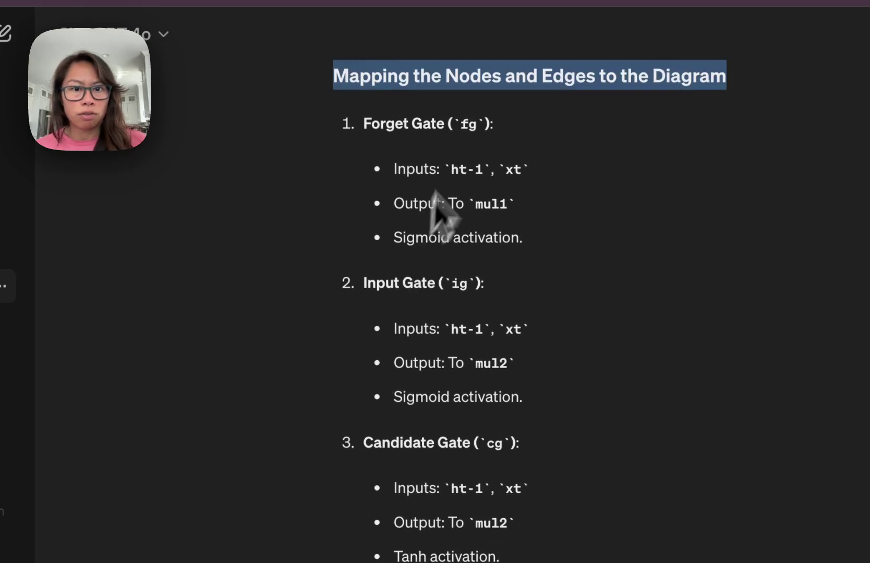
{"action": "triple_click", "coordinate": [439, 168]}
{"action": "triple_click", "coordinate": [438, 202]}
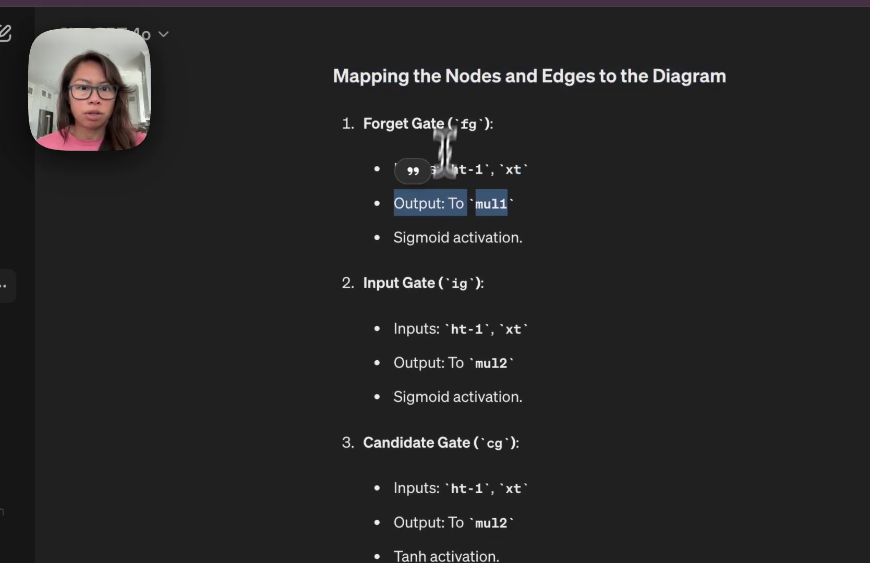
{"action": "left_click", "coordinate": [288, 326]}
{"action": "scroll", "coordinate": [288, 326], "scroll_direction": "down", "scroll_amount": 10}
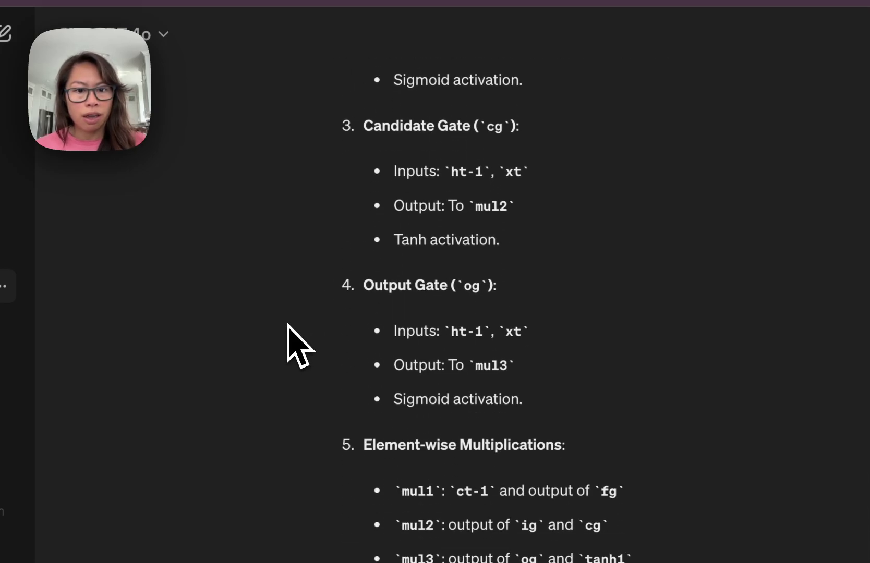
{"action": "scroll", "coordinate": [288, 325], "scroll_direction": "down", "scroll_amount": 6}
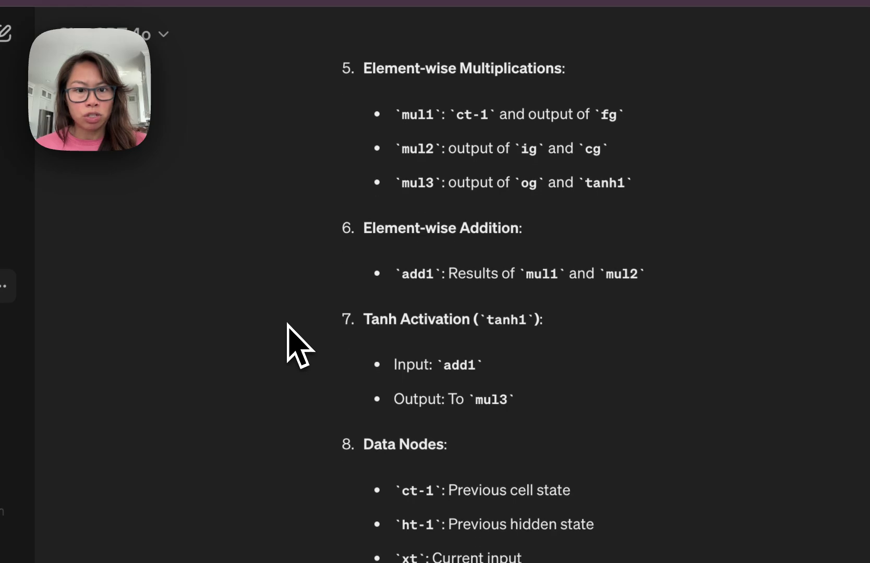
{"action": "scroll", "coordinate": [288, 324], "scroll_direction": "down", "scroll_amount": 1}
{"action": "left_click_drag", "start_coordinate": [585, 443], "coordinate": [363, 240]}
{"action": "left_click", "coordinate": [252, 382]}
{"action": "scroll", "coordinate": [252, 382], "scroll_direction": "down", "scroll_amount": 3}
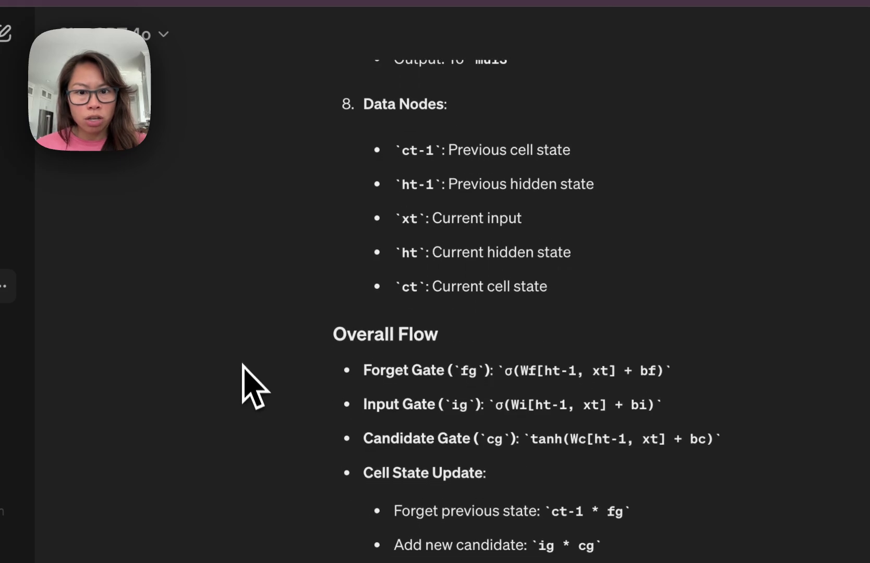
{"action": "scroll", "coordinate": [336, 344], "scroll_direction": "down", "scroll_amount": 2}
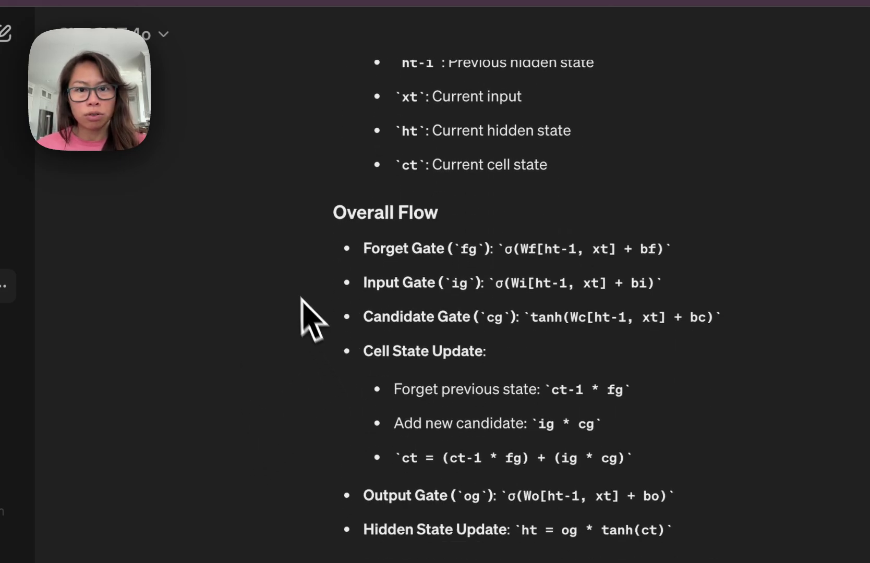
{"action": "scroll", "coordinate": [240, 462], "scroll_direction": "down", "scroll_amount": 2}
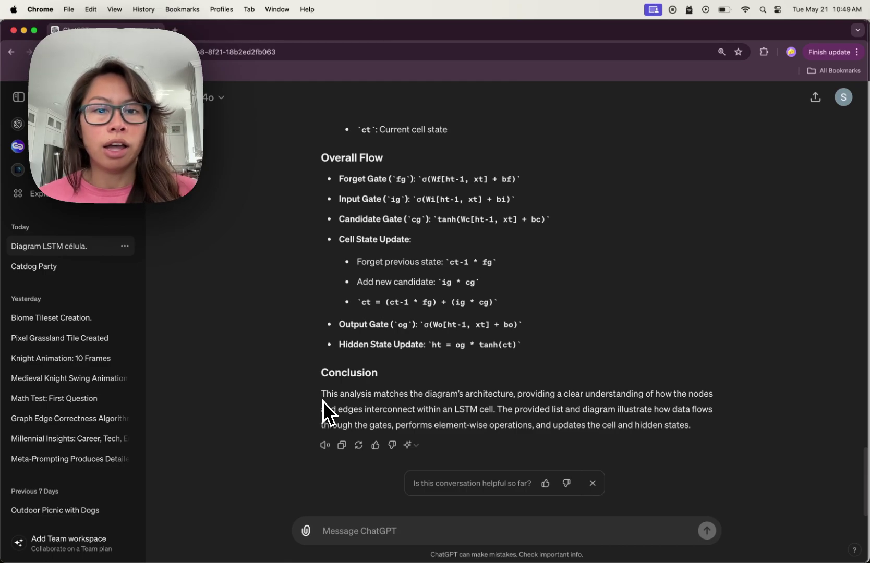
Step: Attach resnetblock.png and send a request for its matching NODES and EDGES lists
{"action": "left_click", "coordinate": [306, 531]}
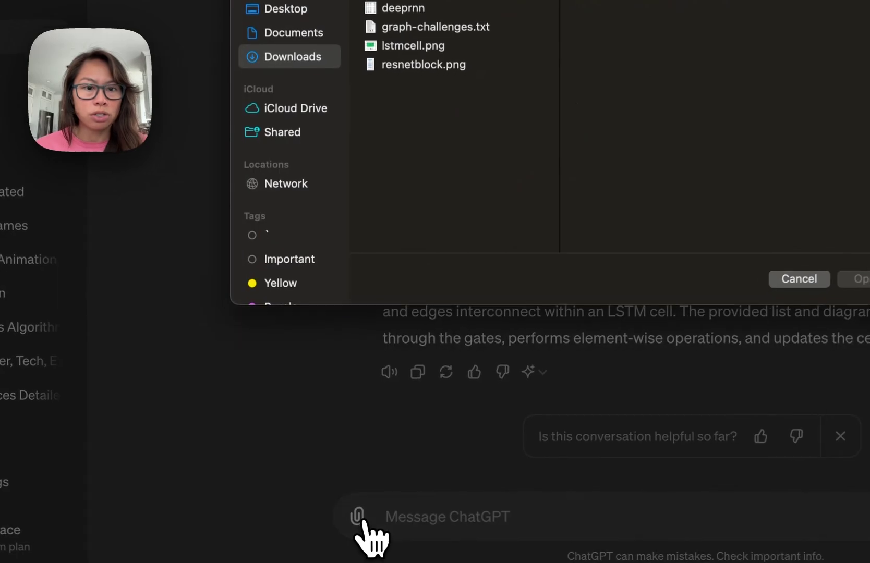
{"action": "left_click", "coordinate": [453, 71]}
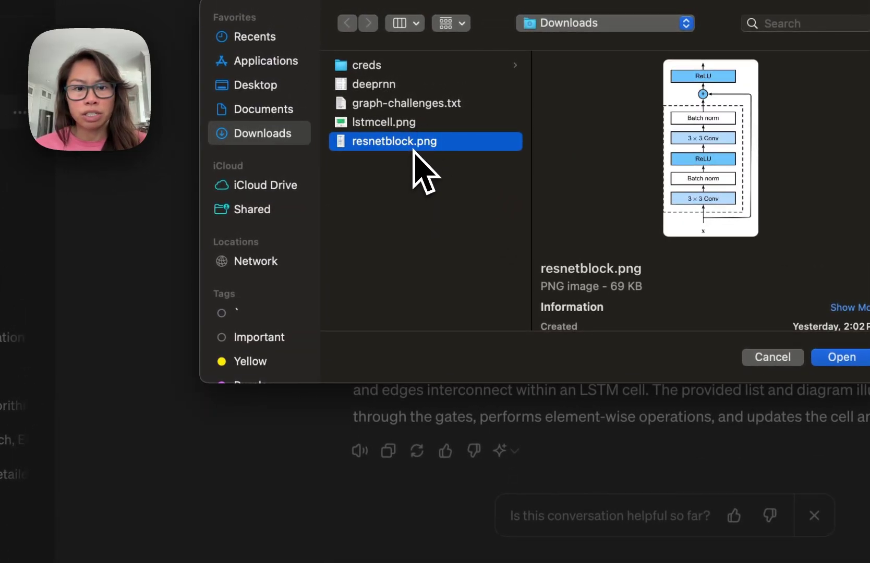
{"action": "double_click", "coordinate": [415, 147]}
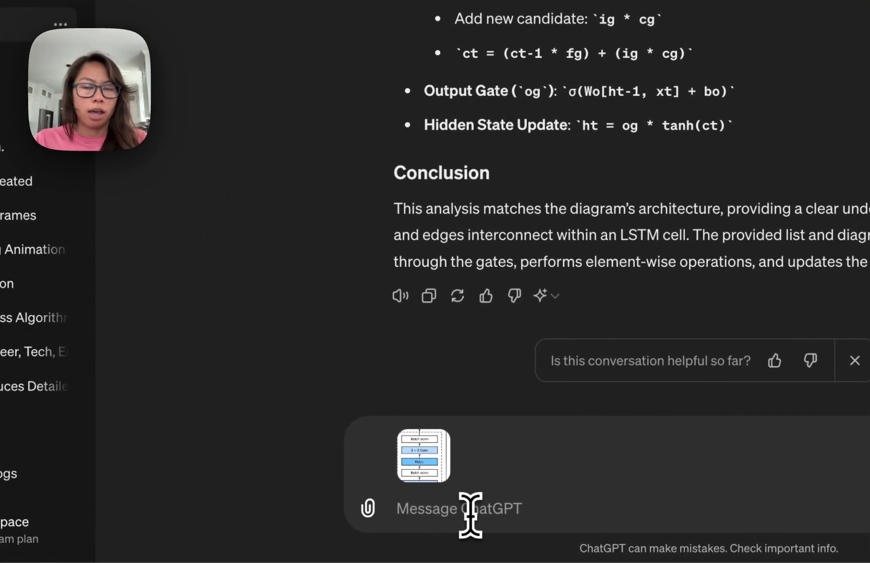
{"action": "key", "text": "BackSpace"}
{"action": "type", "text": "Now you'll"}
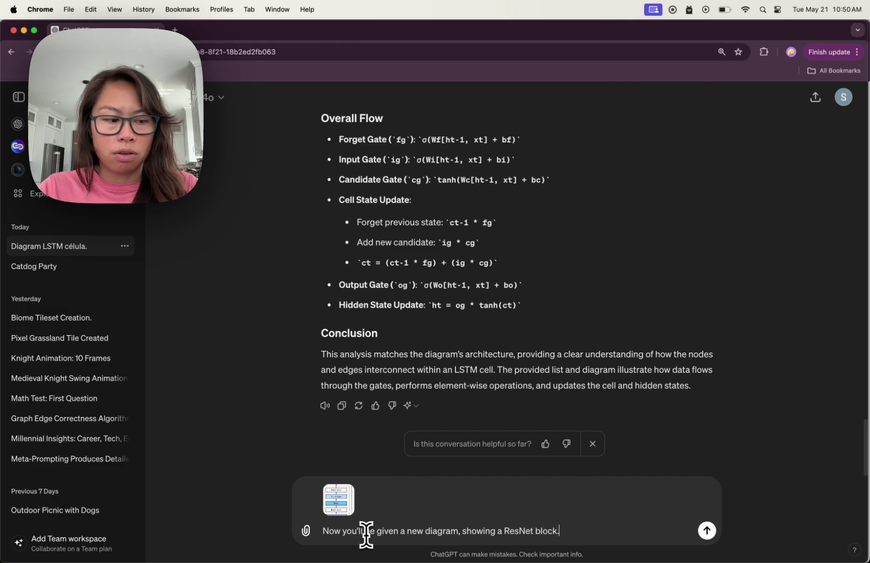
{"action": "key", "text": "shift+Return"}
{"action": "type", "text": "c"}
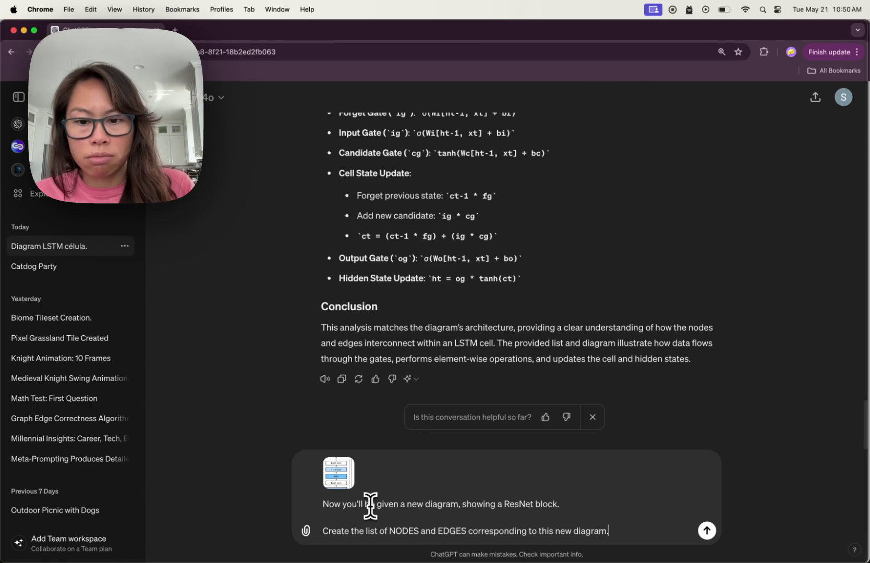
{"action": "key", "text": "Return"}
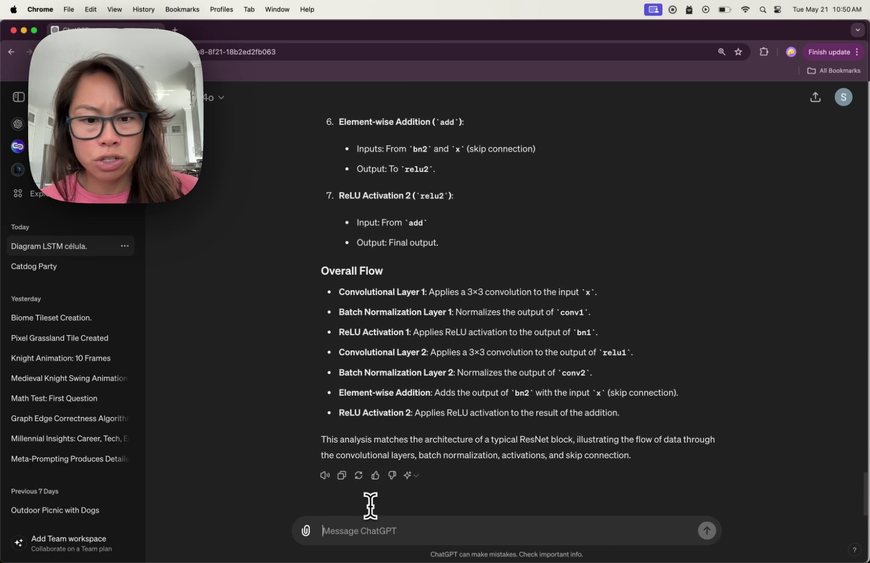
Step: Enlarge the ResNet diagram to compare it, then read the reply's Nodes list
{"action": "scroll", "coordinate": [258, 406], "scroll_direction": "up", "scroll_amount": 15}
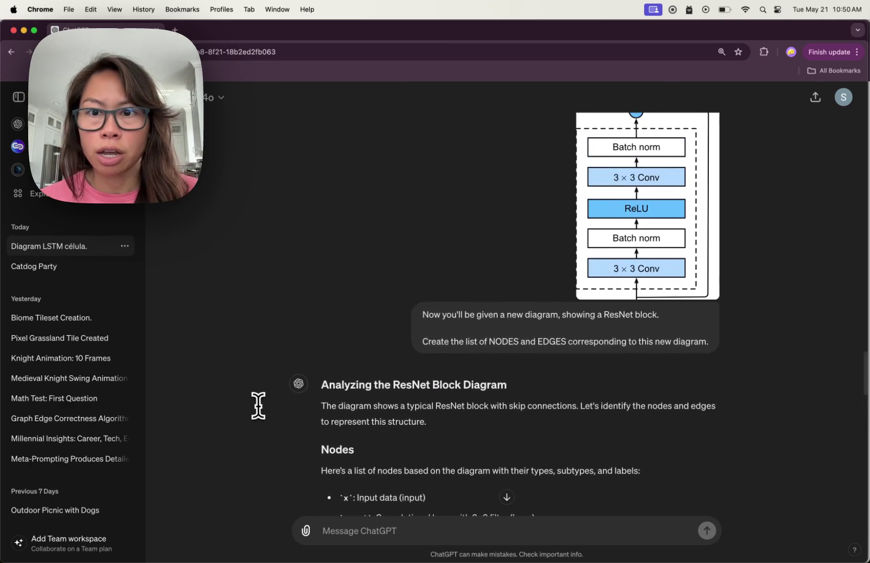
{"action": "left_click", "coordinate": [600, 255]}
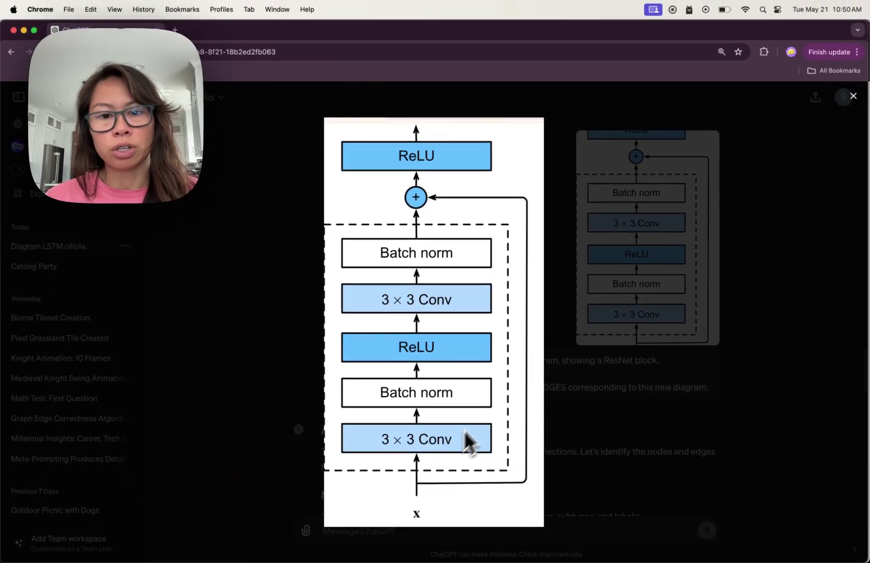
{"action": "left_click", "coordinate": [574, 422]}
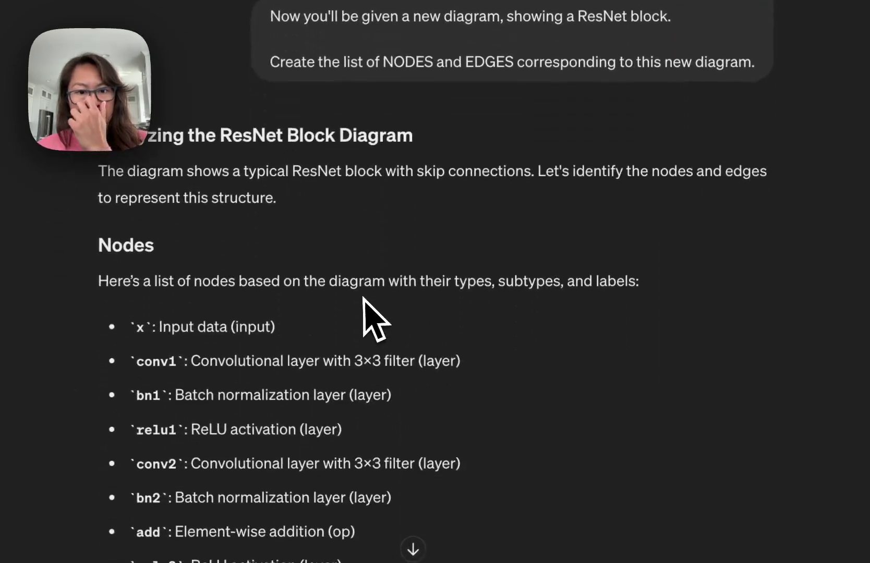
{"action": "scroll", "coordinate": [537, 489], "scroll_direction": "down", "scroll_amount": 3}
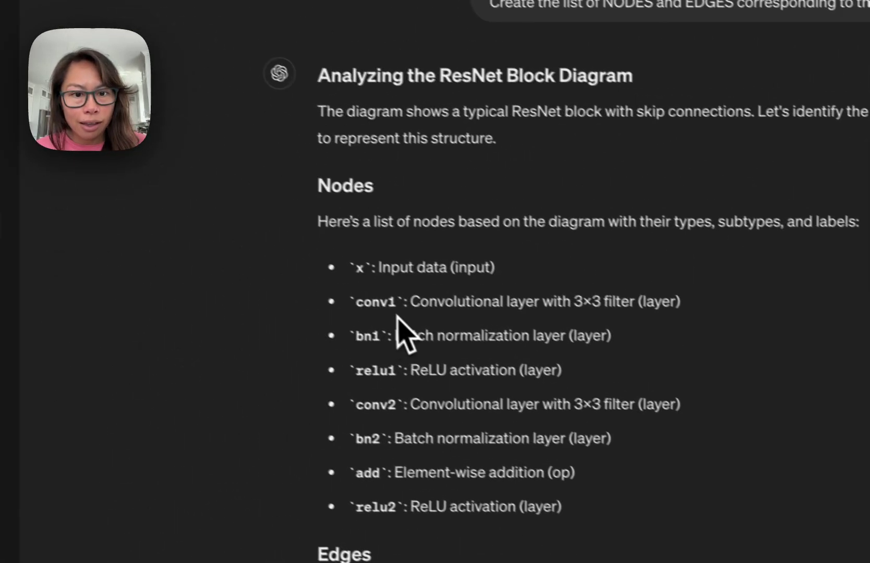
{"action": "scroll", "coordinate": [441, 449], "scroll_direction": "down", "scroll_amount": 5}
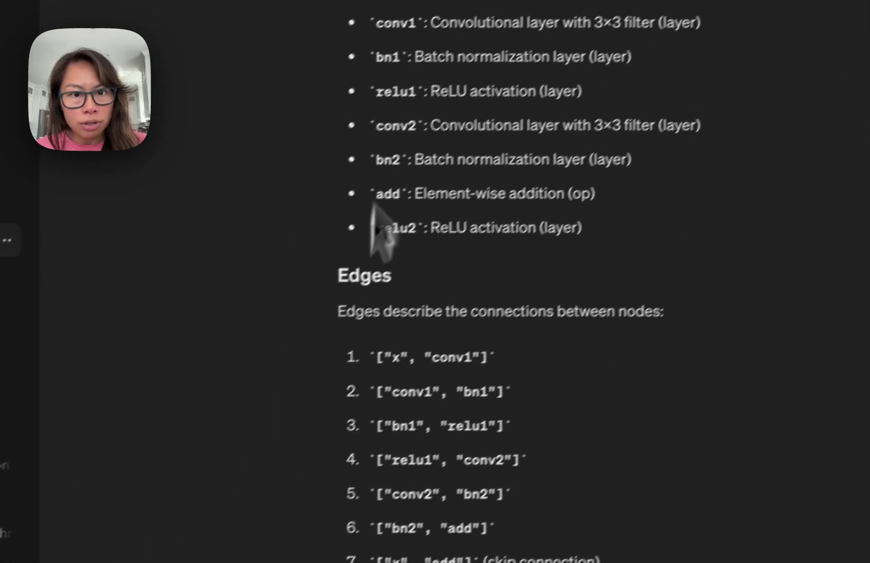
{"action": "scroll", "coordinate": [365, 323], "scroll_direction": "down", "scroll_amount": 3}
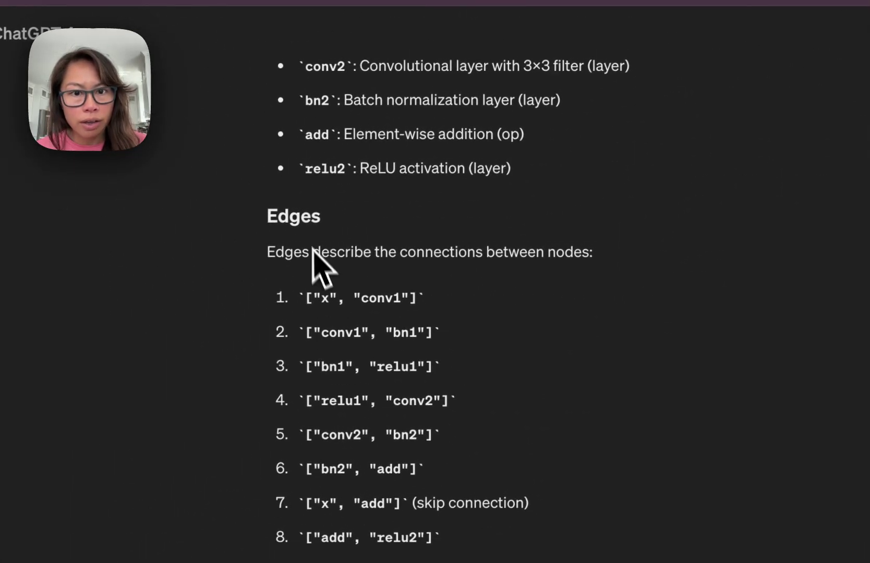
{"action": "left_click_drag", "start_coordinate": [313, 251], "coordinate": [442, 365]}
{"action": "left_click", "coordinate": [446, 368]}
Step: Read the ResNet reply's Edges list and Overall Flow summary
{"action": "scroll", "coordinate": [446, 369], "scroll_direction": "down", "scroll_amount": 15}
{"action": "scroll", "coordinate": [567, 415], "scroll_direction": "down", "scroll_amount": 8}
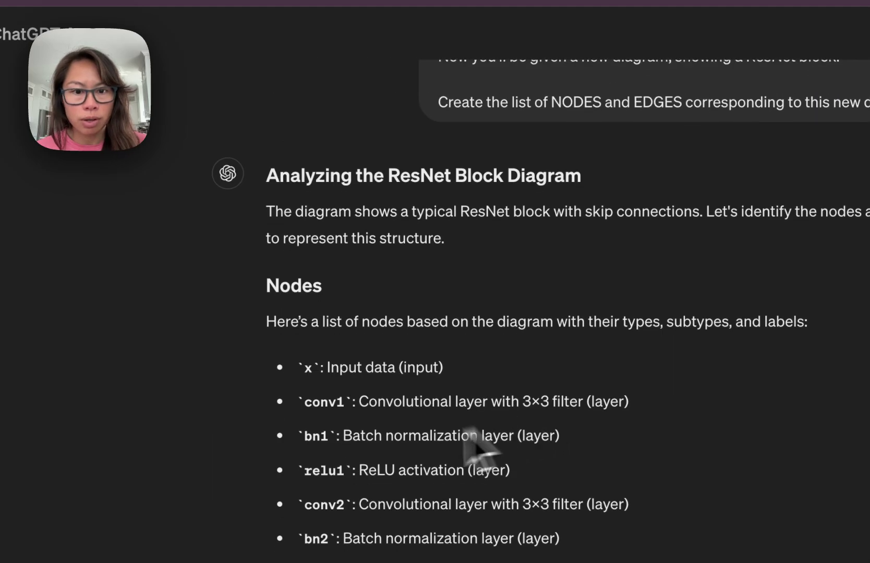
{"action": "scroll", "coordinate": [418, 448], "scroll_direction": "down", "scroll_amount": 6}
{"action": "scroll", "coordinate": [378, 446], "scroll_direction": "down", "scroll_amount": 2}
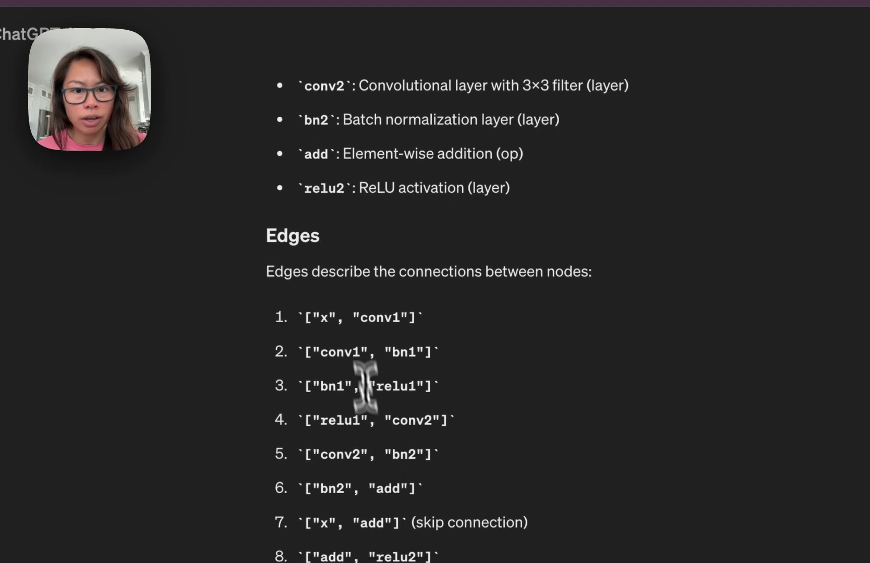
{"action": "triple_click", "coordinate": [341, 319]}
{"action": "scroll", "coordinate": [375, 366], "scroll_direction": "down", "scroll_amount": 10}
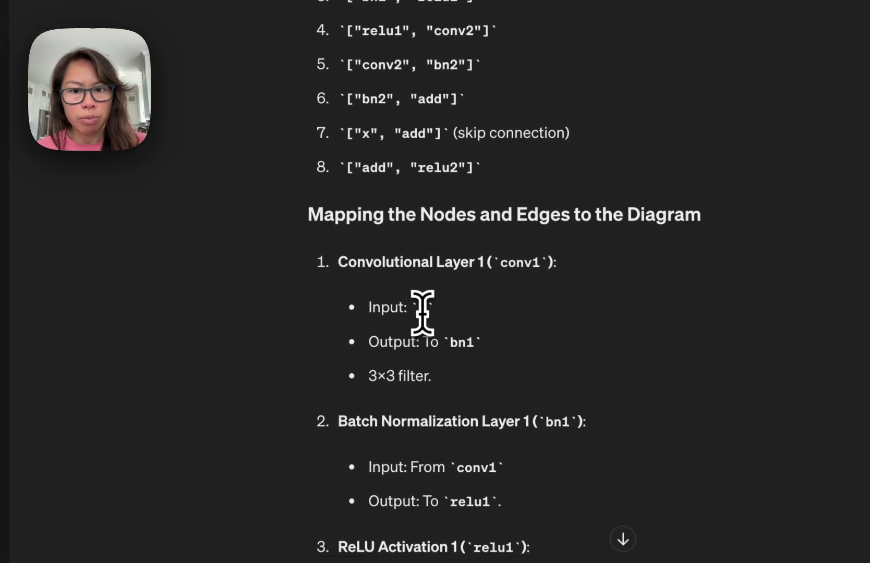
{"action": "scroll", "coordinate": [422, 312], "scroll_direction": "down", "scroll_amount": 4}
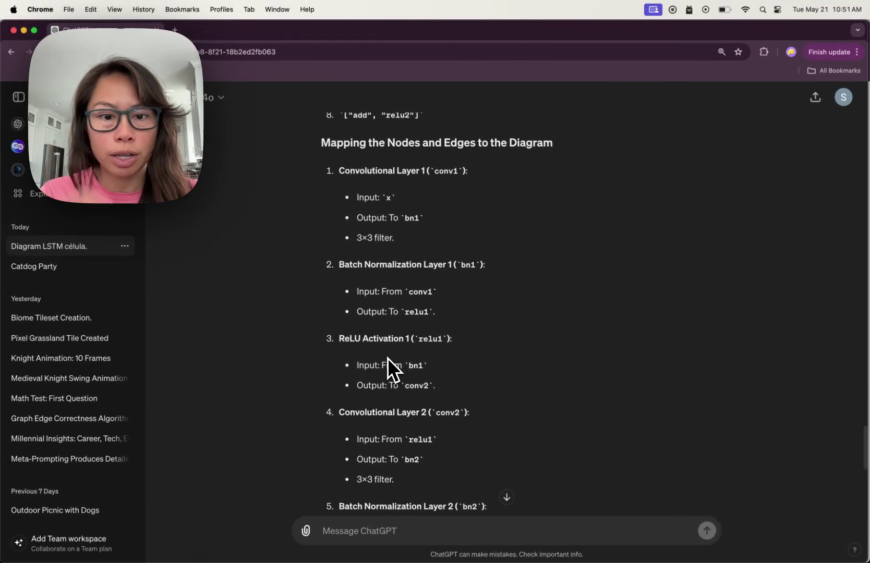
{"action": "scroll", "coordinate": [387, 358], "scroll_direction": "down", "scroll_amount": 4}
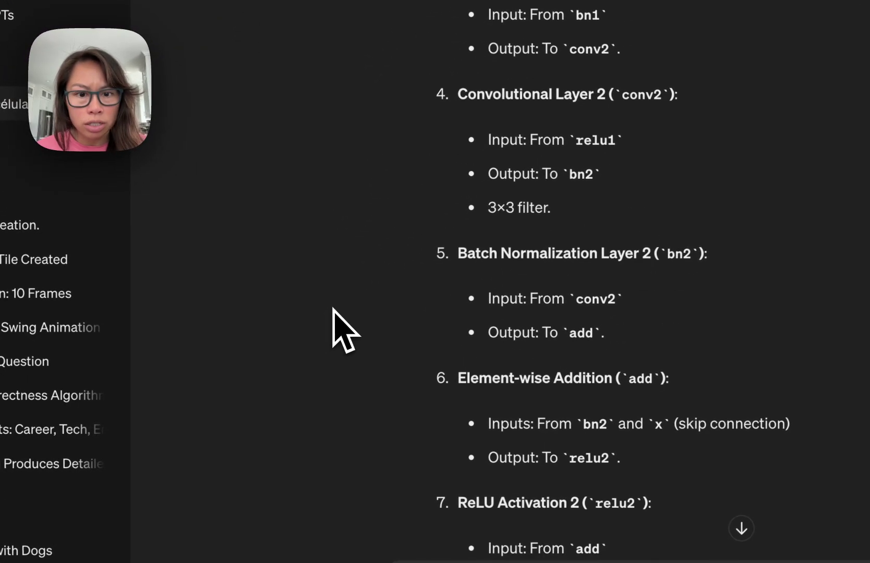
{"action": "scroll", "coordinate": [334, 313], "scroll_direction": "down", "scroll_amount": 8}
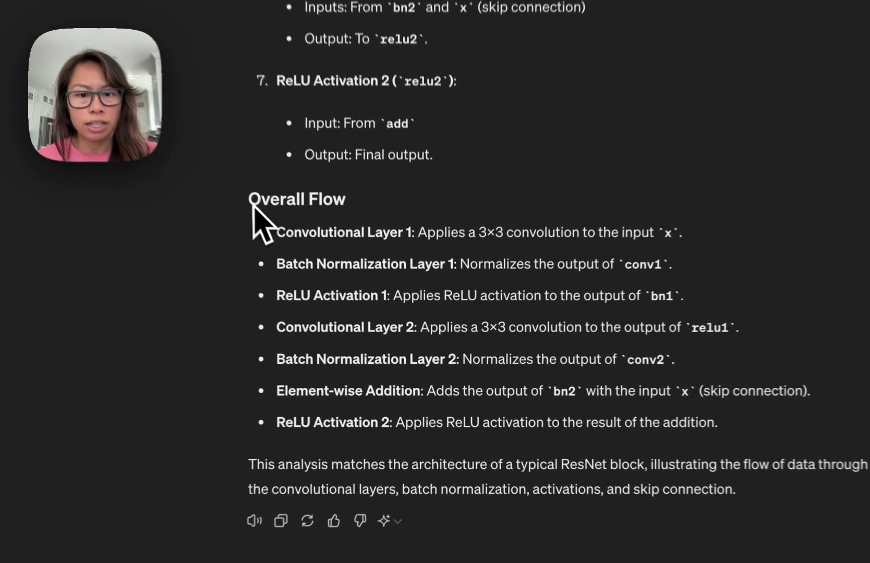
{"action": "left_click_drag", "start_coordinate": [322, 271], "coordinate": [645, 448]}
{"action": "left_click", "coordinate": [712, 456]}
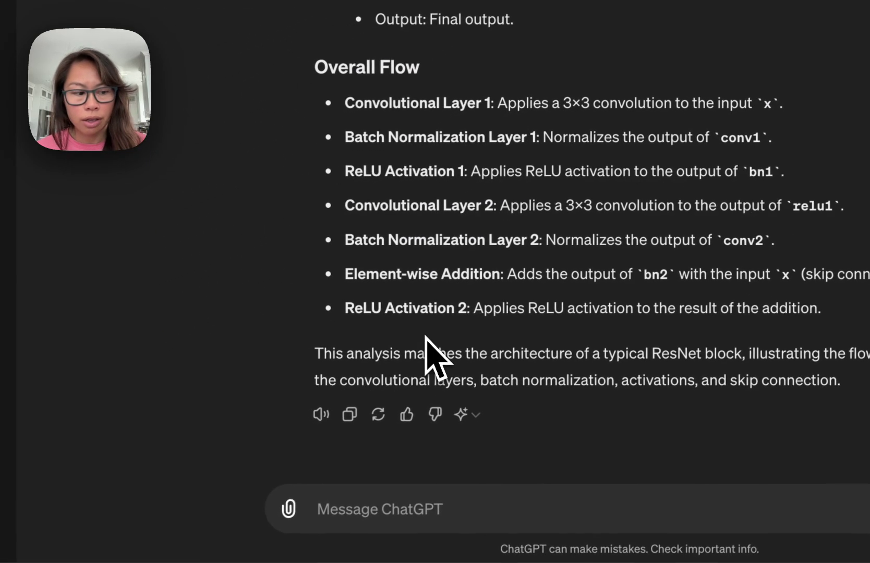
{"action": "left_click", "coordinate": [413, 505]}
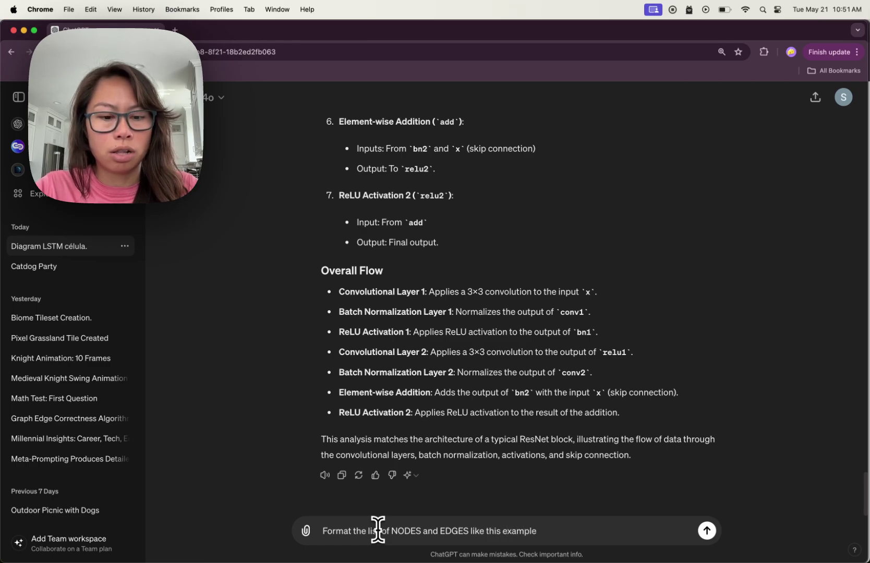
Step: Draft 'Format the list of NODES and EDGES like this example:' with NODES: and EDGES headings, matching the earlier LSTM format
{"action": "type", "text": ":"}
{"action": "key", "text": "shift+Return"}
{"action": "type", "text": "N"}
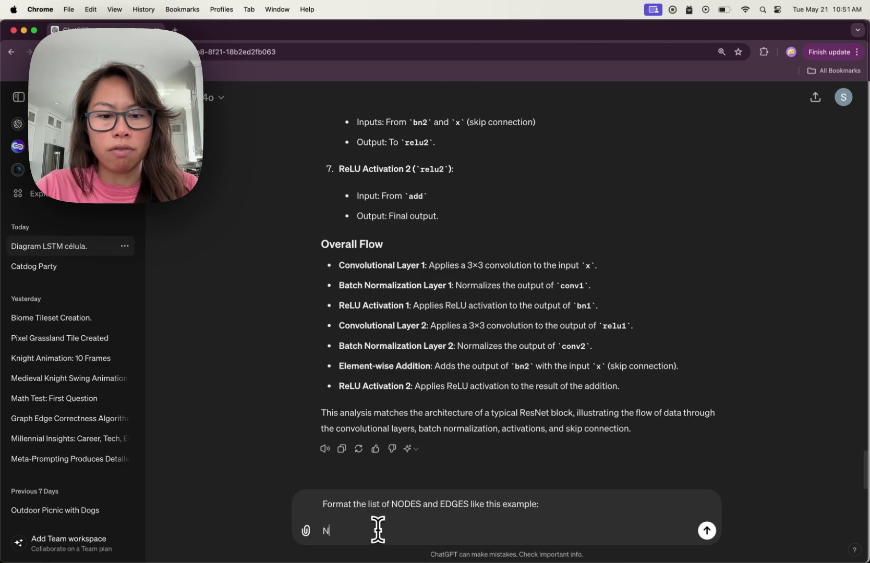
{"action": "type", "text": "ODES:"}
{"action": "key", "text": "shift+Return"}
{"action": "key", "text": "shift+Return"}
{"action": "type", "text": "EDGES"}
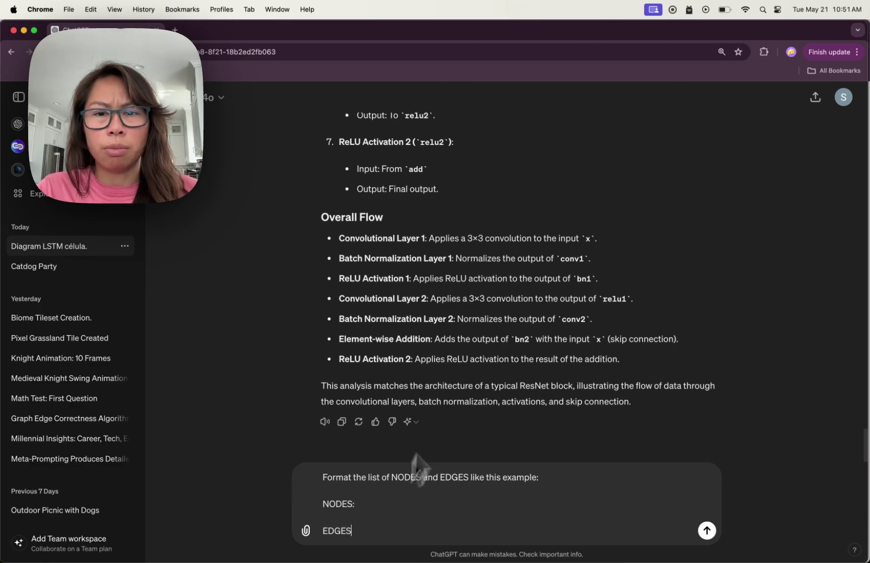
{"action": "scroll", "coordinate": [452, 386], "scroll_direction": "up", "scroll_amount": 15}
{"action": "scroll", "coordinate": [453, 386], "scroll_direction": "down", "scroll_amount": 3}
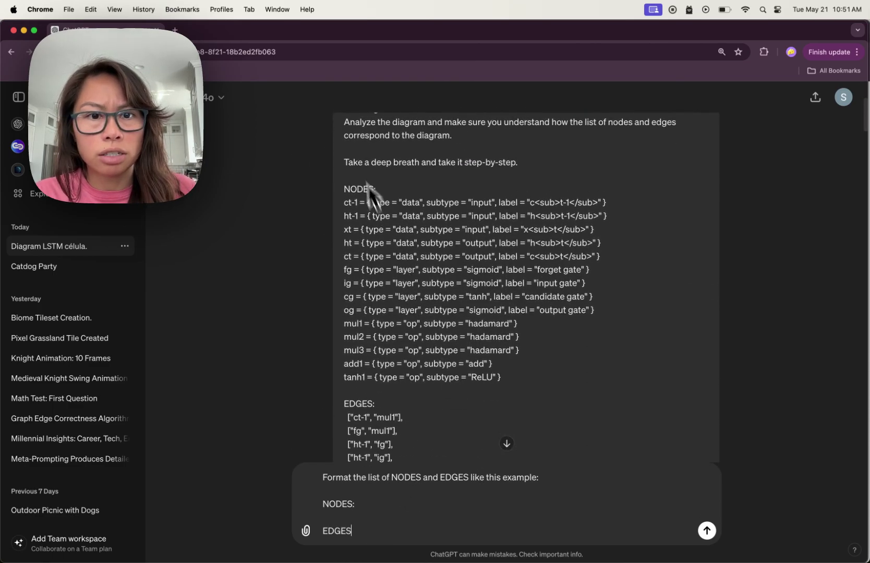
{"action": "left_click_drag", "start_coordinate": [344, 189], "coordinate": [413, 451]}
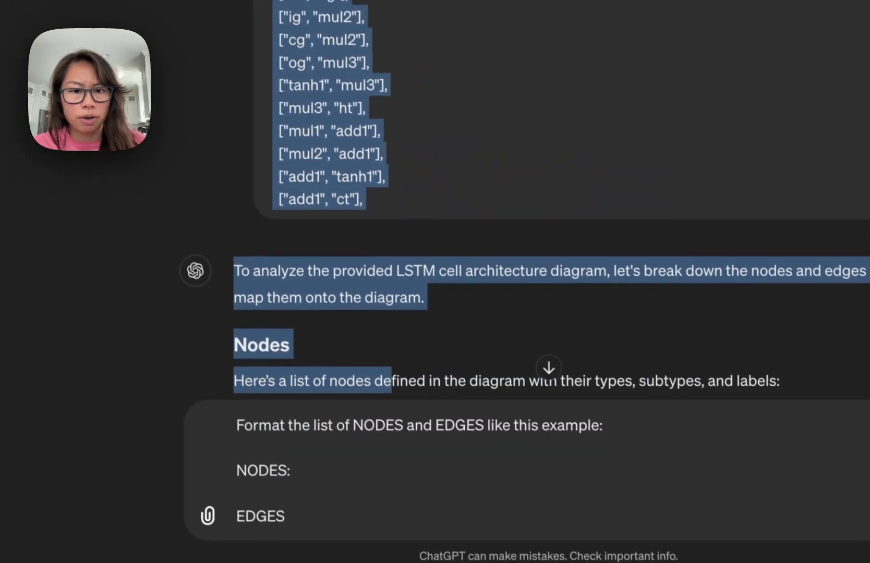
{"action": "left_click_drag", "start_coordinate": [391, 382], "coordinate": [420, 214]}
{"action": "left_click", "coordinate": [310, 508]}
{"action": "double_click", "coordinate": [308, 515]}
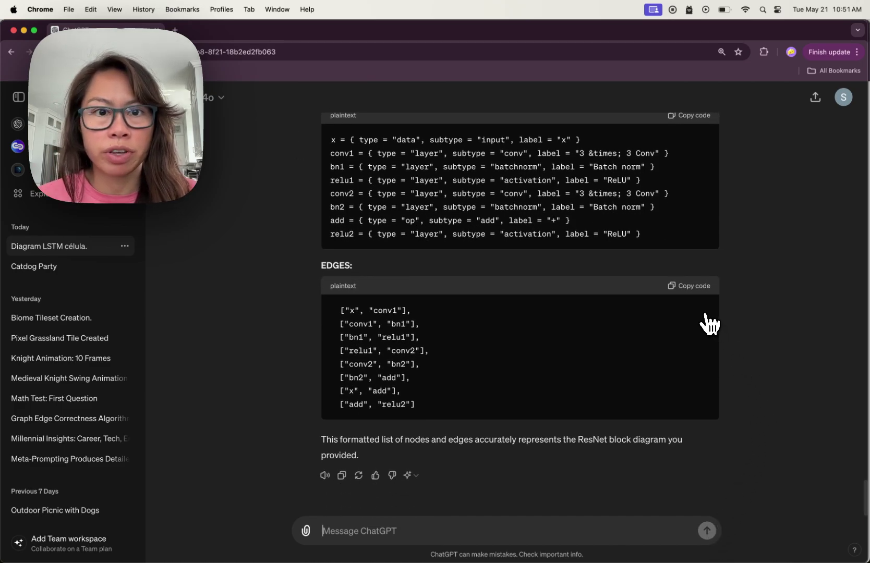
Step: Look over the formatted ResNet edge list and copy the NODES code block
{"action": "scroll", "coordinate": [490, 236], "scroll_direction": "up", "scroll_amount": 2}
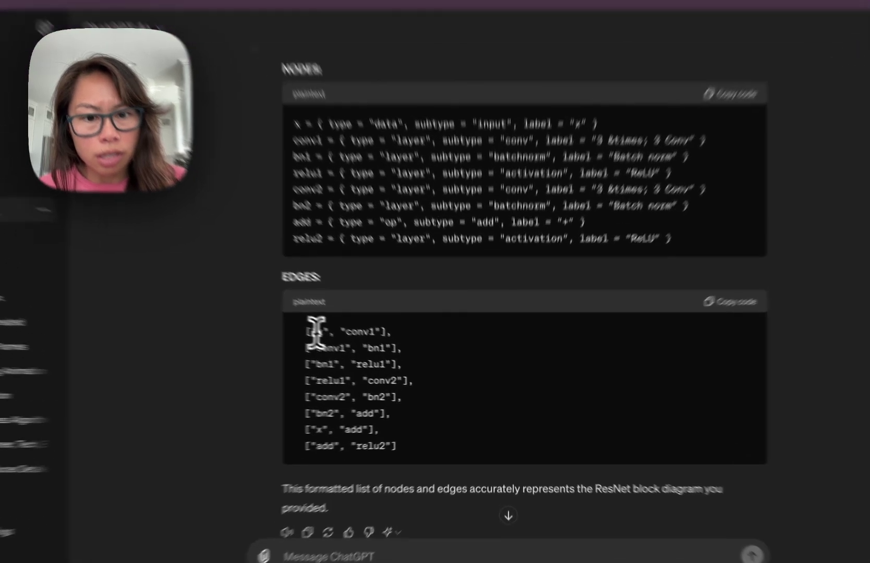
{"action": "left_click_drag", "start_coordinate": [342, 346], "coordinate": [455, 463]}
{"action": "left_click", "coordinate": [459, 463]}
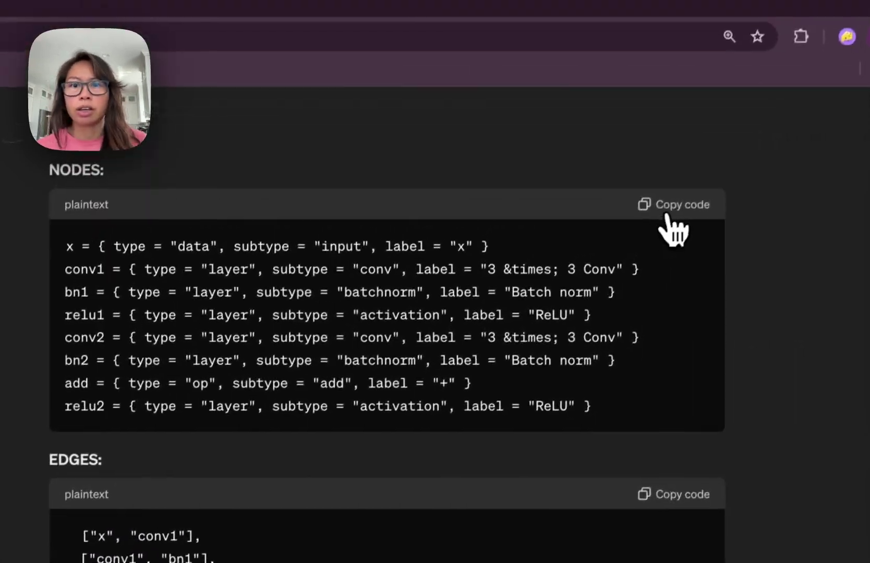
{"action": "left_click", "coordinate": [681, 149]}
{"action": "key", "text": "super+Tab"}
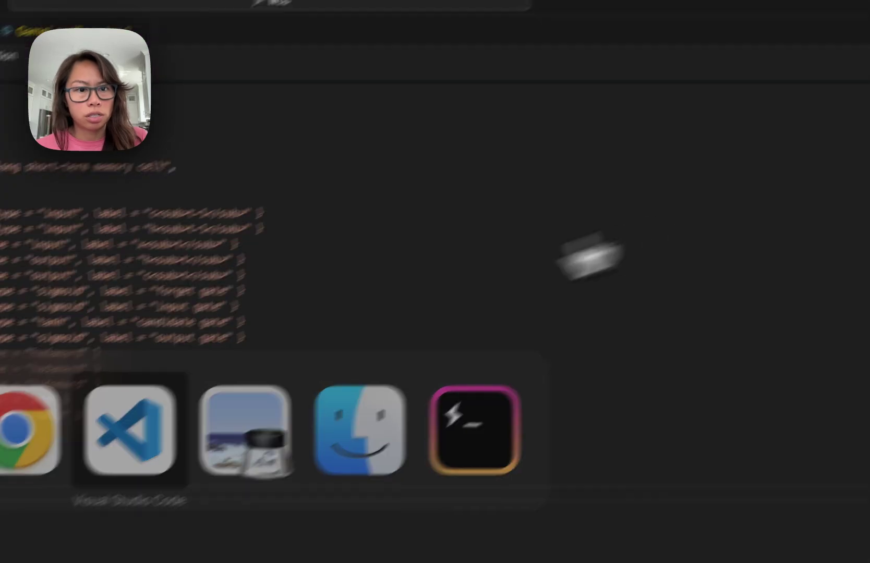
Step: Give the new level the id 'resnet' and fill in its ResNet Block name
{"action": "scroll", "coordinate": [398, 365], "scroll_direction": "down", "scroll_amount": 15}
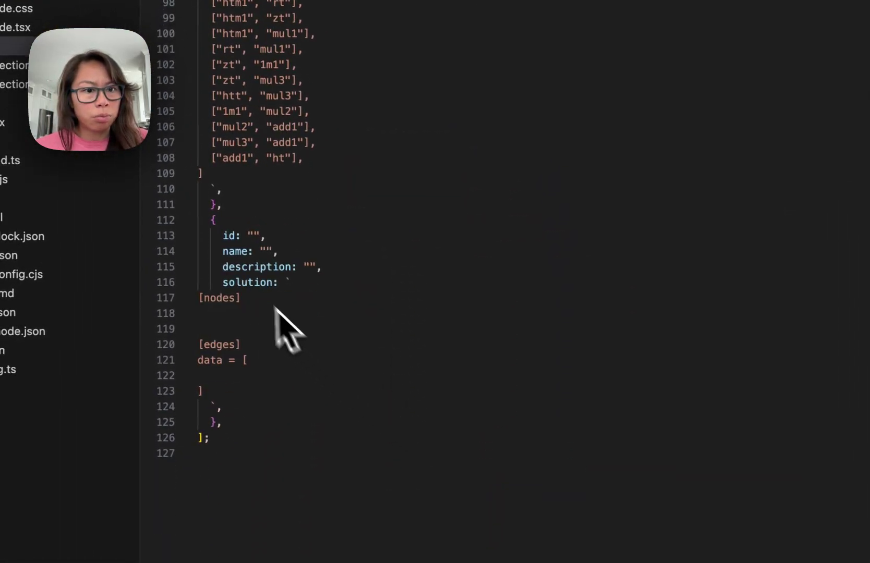
{"action": "left_click", "coordinate": [254, 236]}
{"action": "scroll", "coordinate": [258, 291], "scroll_direction": "up", "scroll_amount": 1}
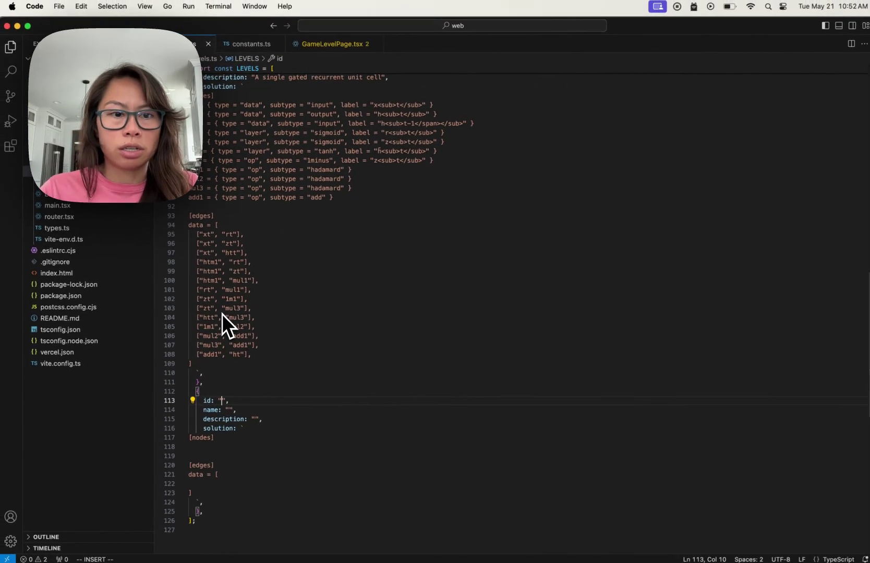
{"action": "type", "text": "resnet"}
{"action": "key", "text": "Down"}
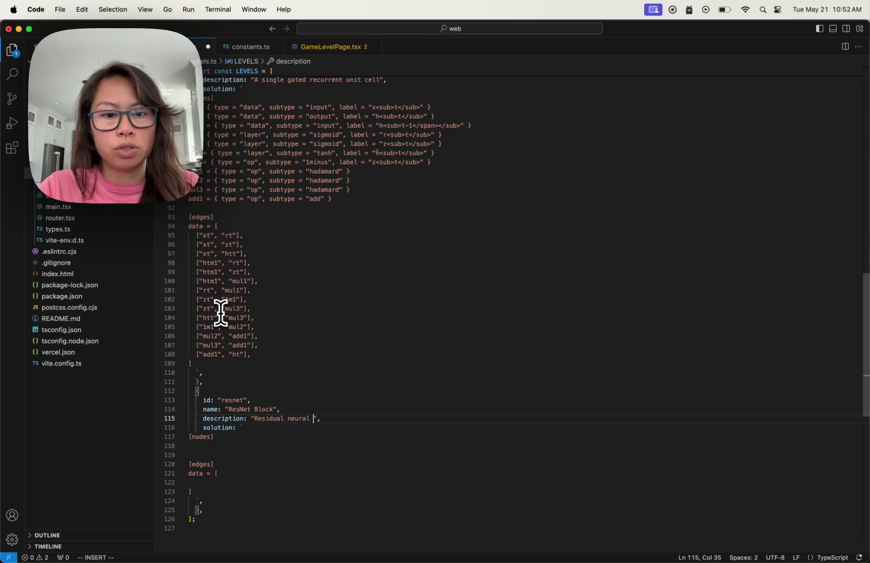
{"action": "type", "text": "rk"}
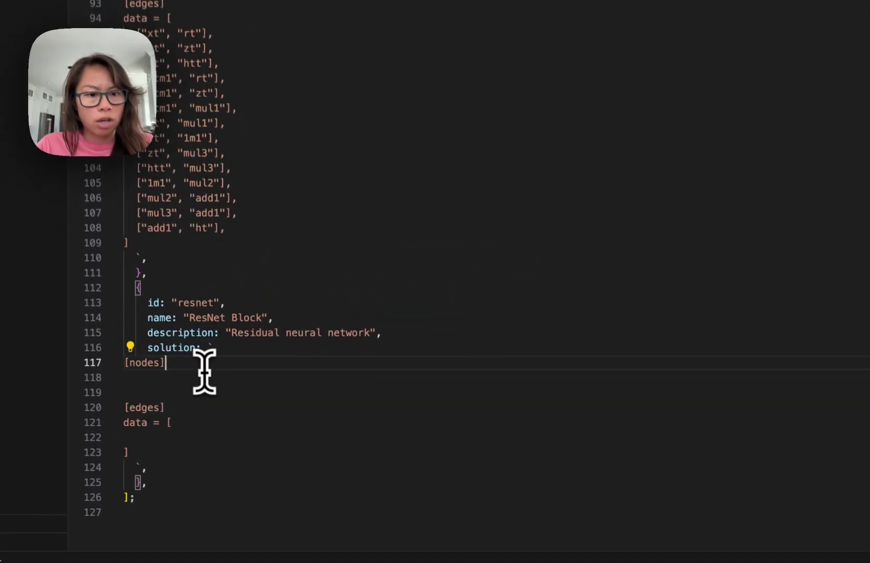
Step: Copy ChatGPT's formatted edge list and paste it into the level's edges data
{"action": "left_click", "coordinate": [235, 450]}
{"action": "key", "text": "super+Tab"}
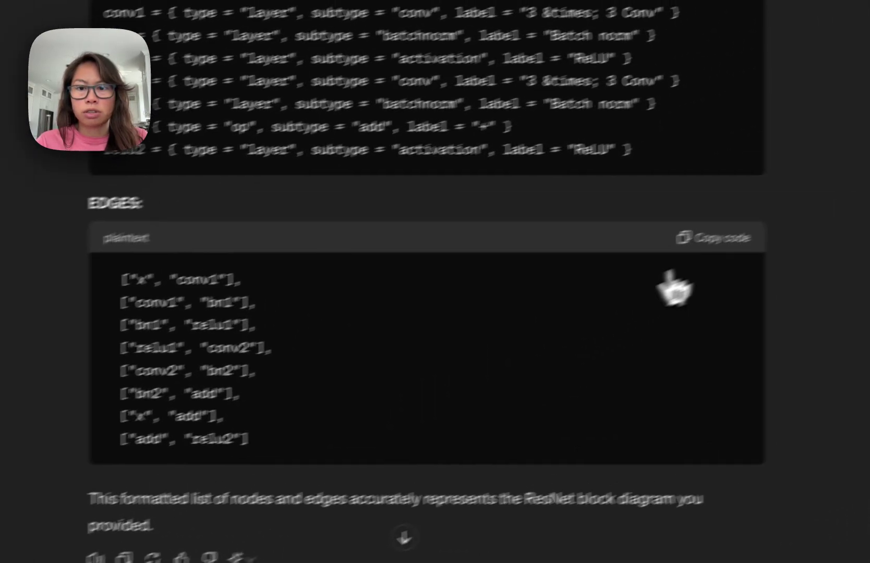
{"action": "left_click", "coordinate": [701, 236]}
{"action": "key", "text": "super+Tab"}
{"action": "left_click", "coordinate": [266, 395]}
{"action": "key", "text": "super+v"}
Step: Delete the stray blank lines after the node list and after the last edge
{"action": "left_click", "coordinate": [254, 338]}
{"action": "key", "text": "BackSpace"}
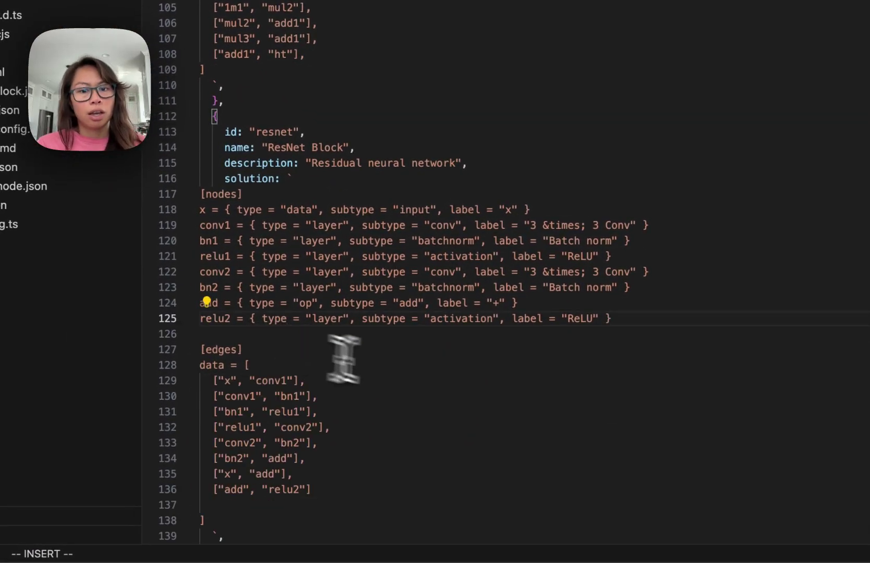
{"action": "scroll", "coordinate": [391, 370], "scroll_direction": "down", "scroll_amount": 5}
{"action": "scroll", "coordinate": [433, 383], "scroll_direction": "up", "scroll_amount": 6}
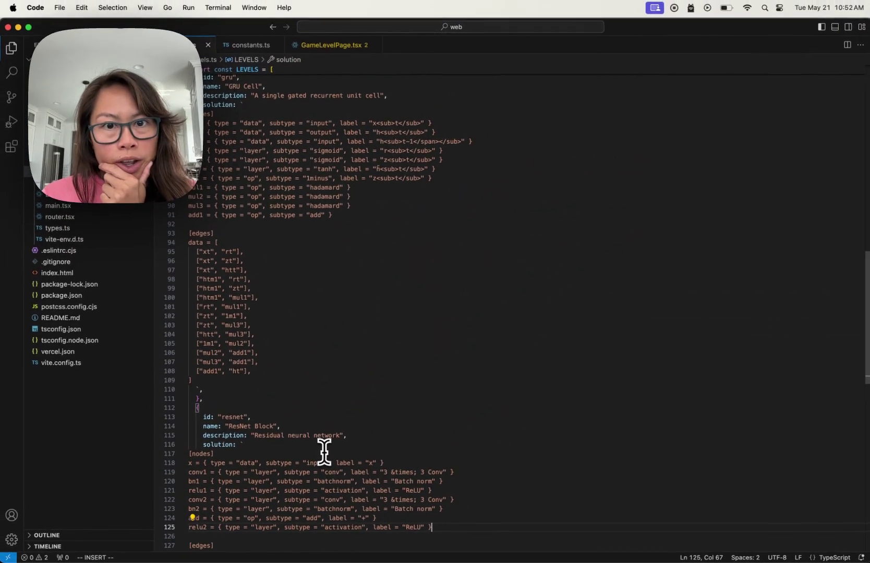
{"action": "scroll", "coordinate": [324, 452], "scroll_direction": "down", "scroll_amount": 10}
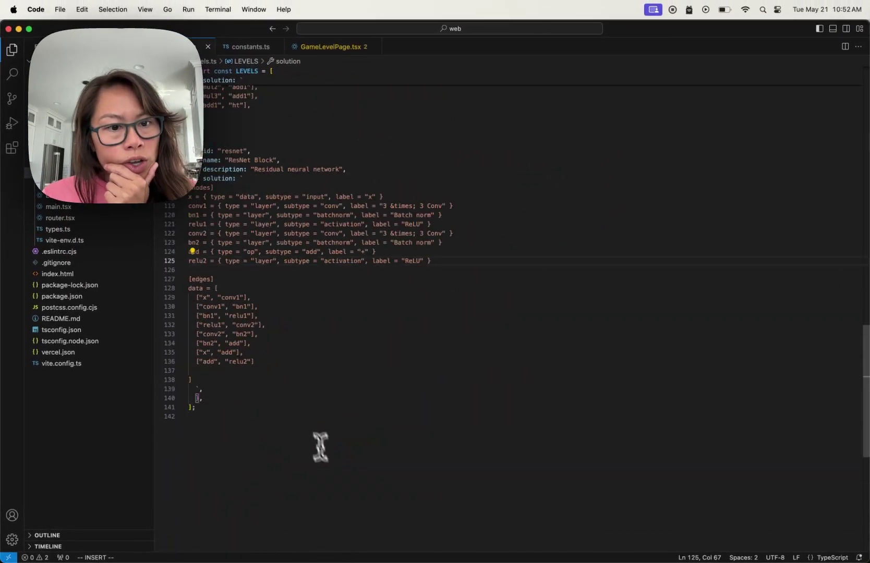
{"action": "left_click", "coordinate": [258, 371]}
{"action": "key", "text": "BackSpace"}
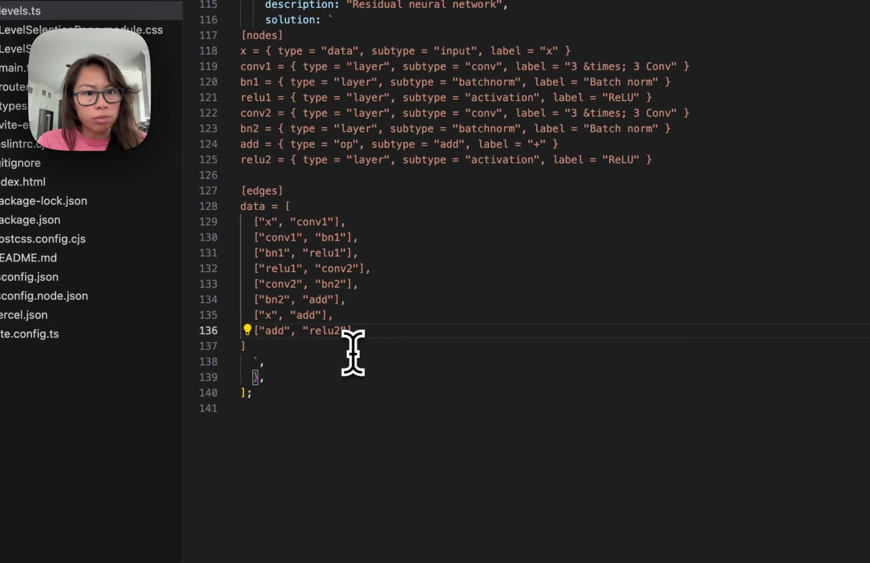
{"action": "left_click", "coordinate": [418, 253]}
{"action": "scroll", "coordinate": [417, 248], "scroll_direction": "up", "scroll_amount": 1}
{"action": "scroll", "coordinate": [417, 249], "scroll_direction": "down", "scroll_amount": 1}
{"action": "key", "text": "super+Tab"}
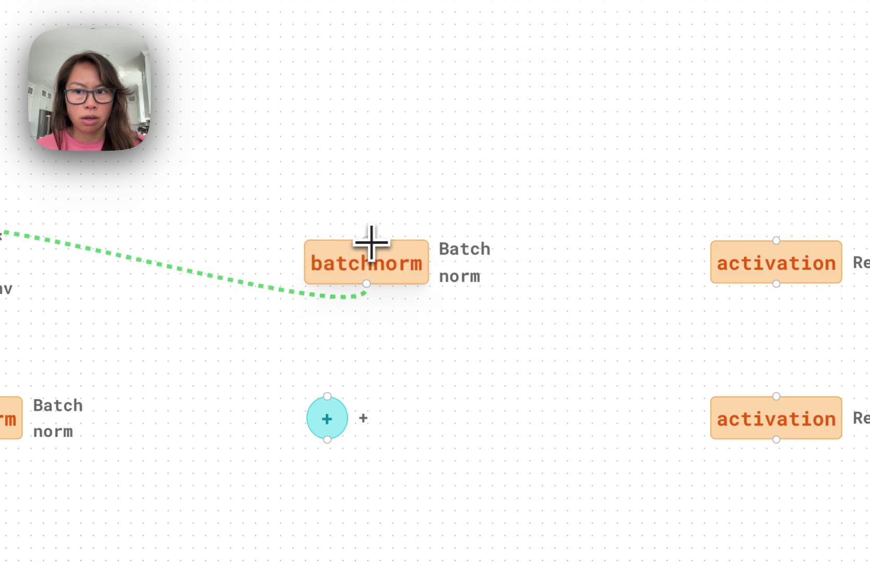
Step: Connect batchnorm→ReLU, second conv→batchnorm, batchnorm→+, and +→final ReLU
{"action": "left_click_drag", "start_coordinate": [367, 241], "coordinate": [777, 284]}
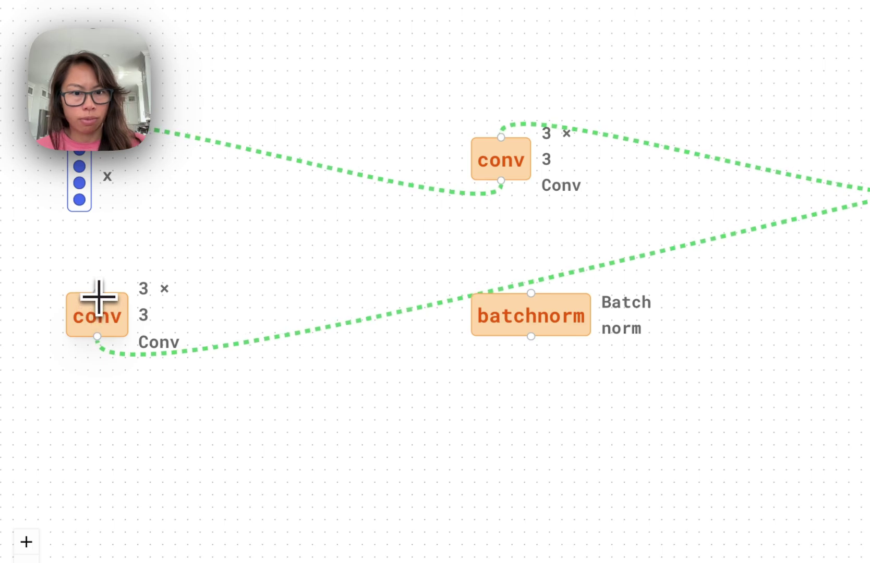
{"action": "left_click_drag", "start_coordinate": [97, 294], "coordinate": [531, 337]}
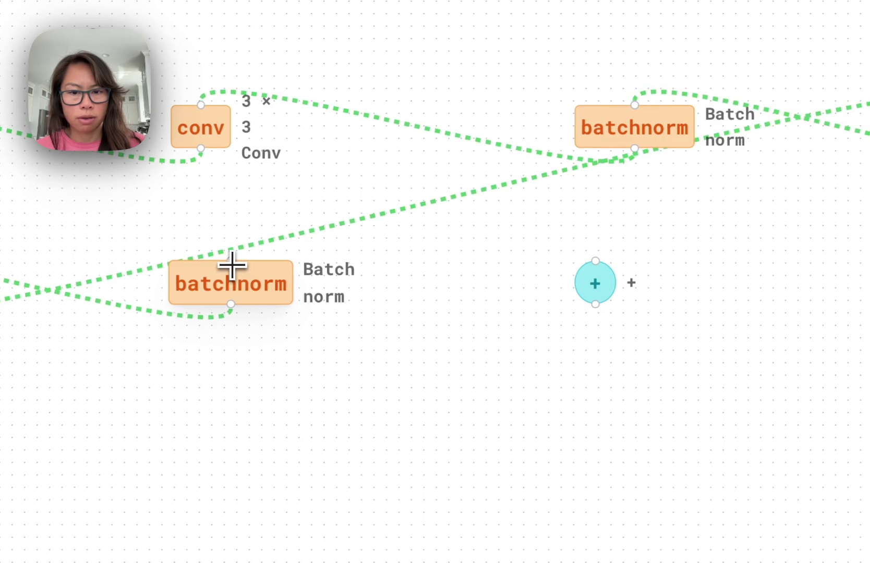
{"action": "left_click_drag", "start_coordinate": [268, 265], "coordinate": [597, 313]}
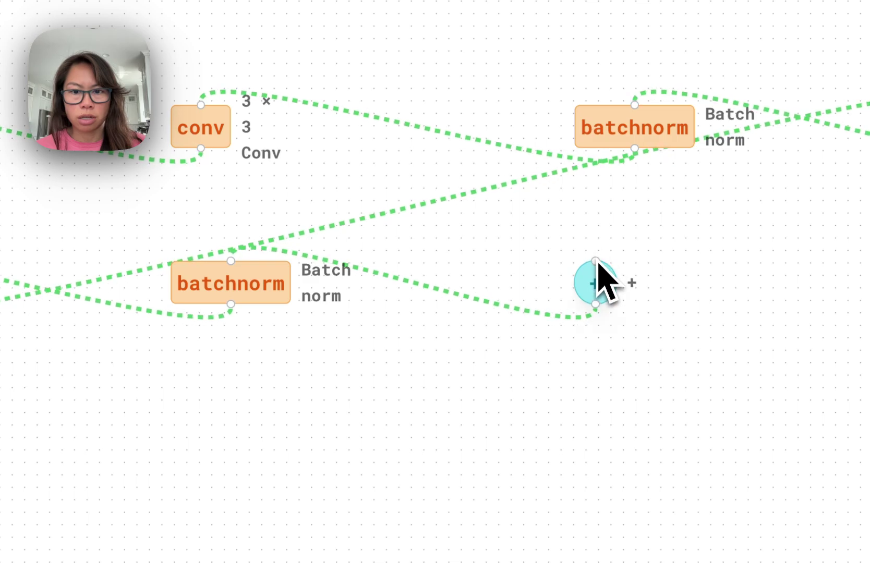
{"action": "left_click_drag", "start_coordinate": [595, 261], "coordinate": [739, 293]}
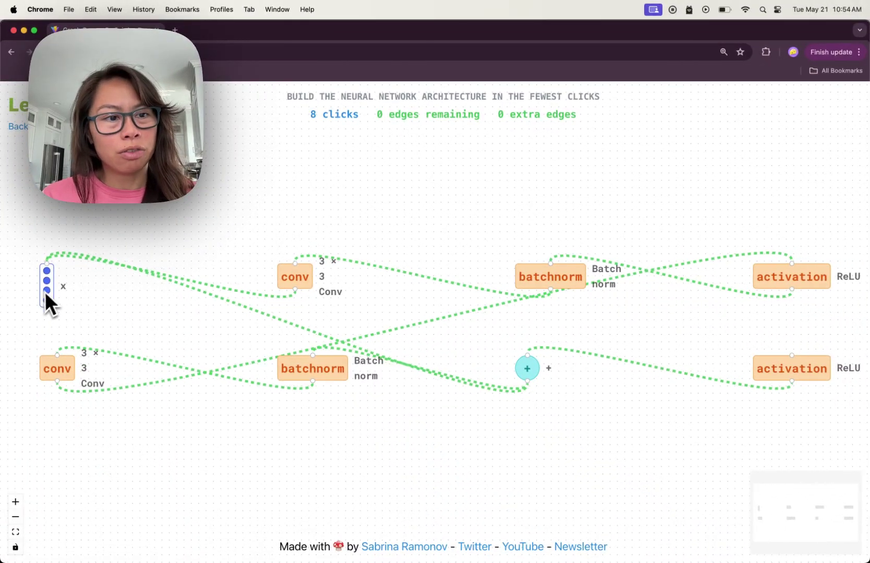
Step: Stack x, conv, batchnorm, ReLU, conv, batchnorm, + and final ReLU bottom to top
{"action": "left_click_drag", "start_coordinate": [46, 296], "coordinate": [370, 476]}
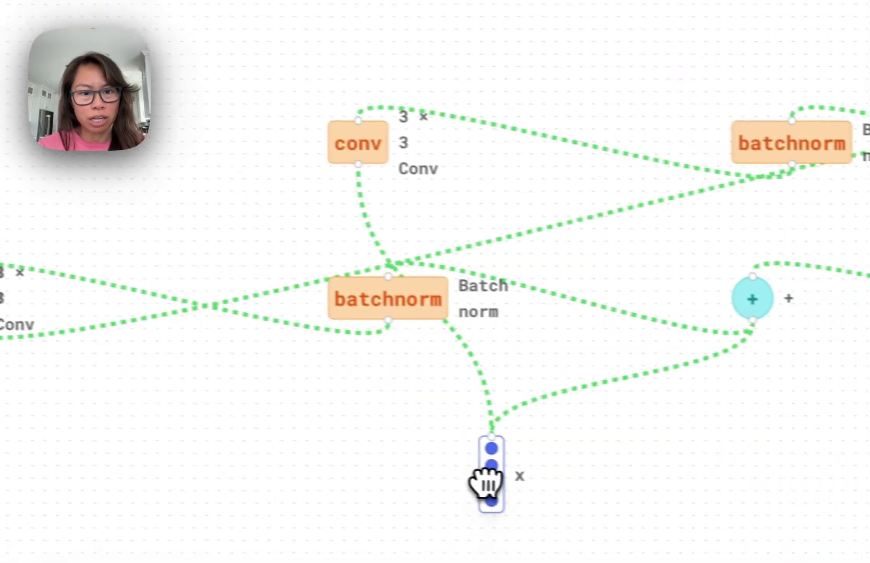
{"action": "left_click_drag", "start_coordinate": [354, 150], "coordinate": [243, 300]}
{"action": "left_click_drag", "start_coordinate": [777, 137], "coordinate": [239, 191]}
{"action": "left_click_drag", "start_coordinate": [87, 217], "coordinate": [425, 193]}
{"action": "left_click_drag", "start_coordinate": [105, 383], "coordinate": [421, 118]}
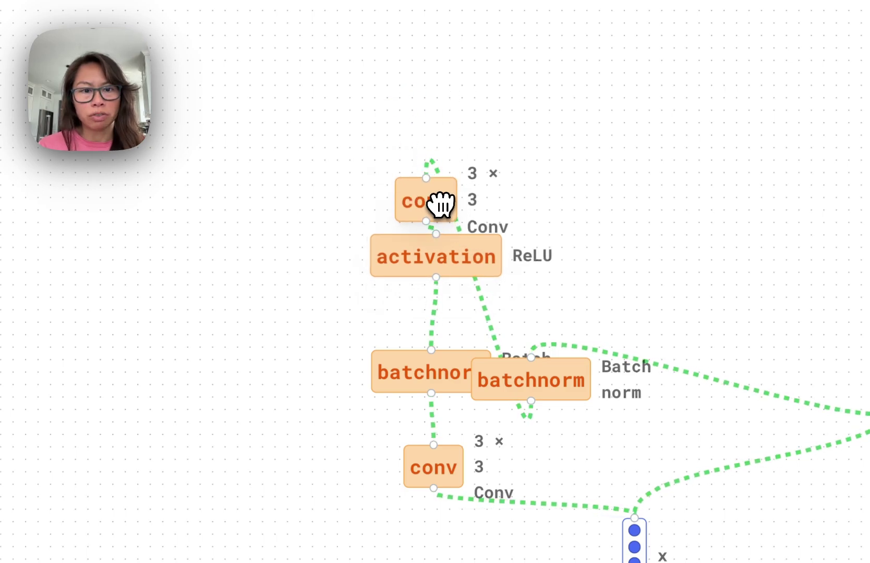
{"action": "left_click_drag", "start_coordinate": [579, 376], "coordinate": [211, 148]}
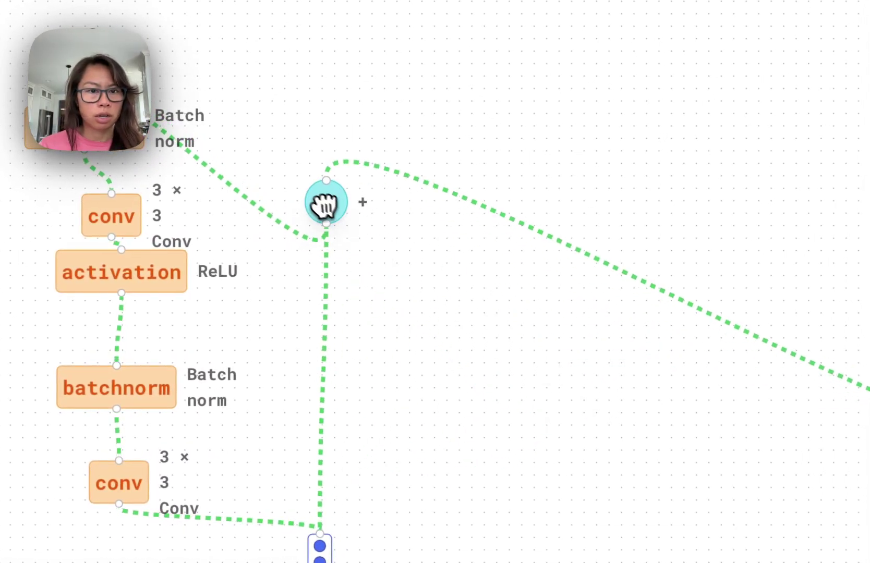
{"action": "left_click_drag", "start_coordinate": [326, 203], "coordinate": [335, 154]}
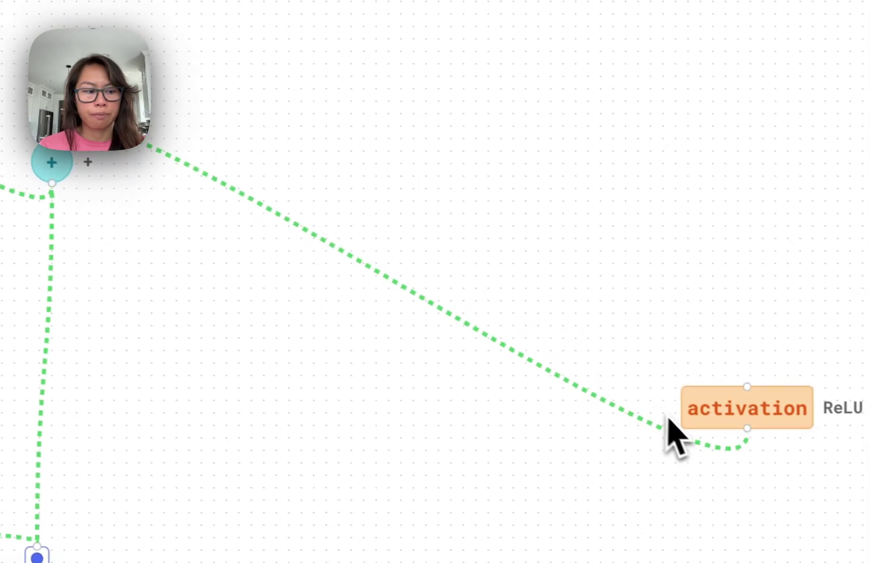
{"action": "left_click_drag", "start_coordinate": [490, 251], "coordinate": [11, 53]}
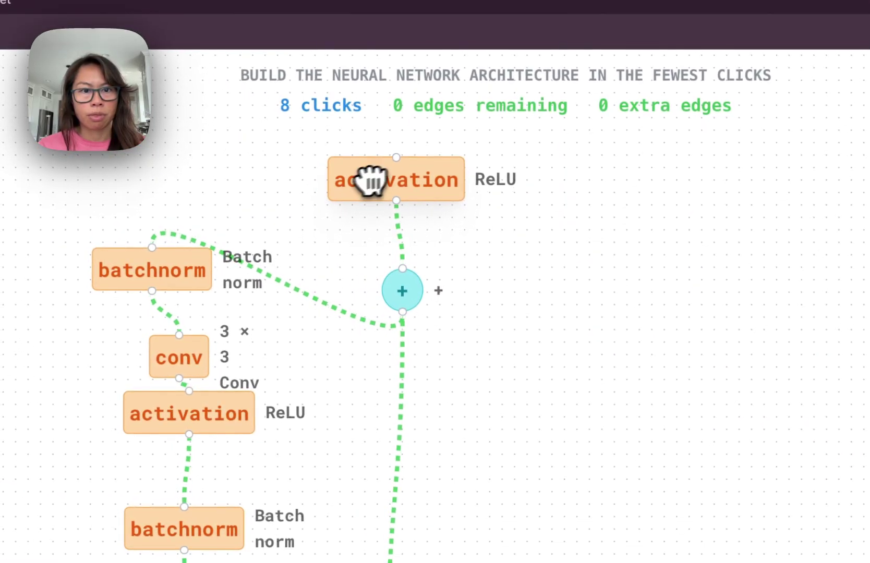
{"action": "left_click_drag", "start_coordinate": [370, 180], "coordinate": [371, 180]}
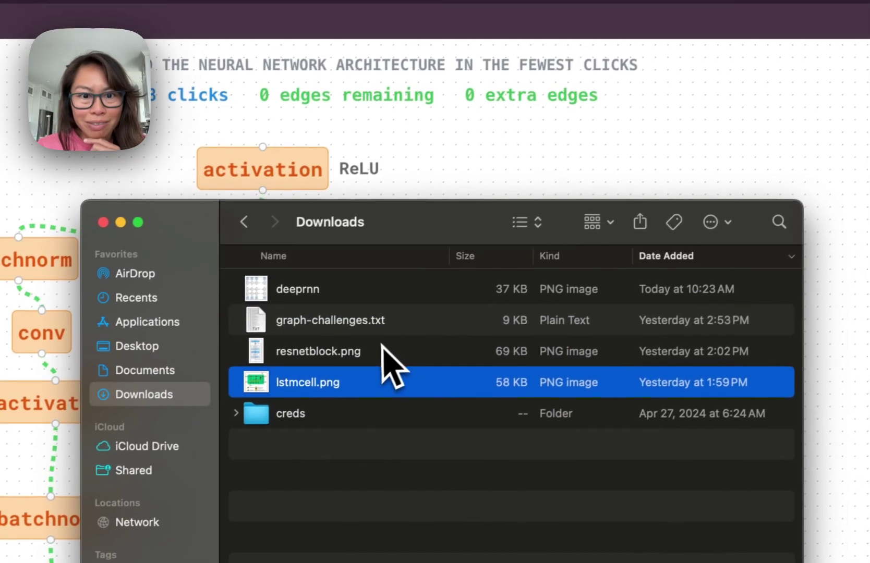
Step: Open resnetblock.png from Downloads in Preview and move it beside the graph
{"action": "double_click", "coordinate": [382, 347]}
{"action": "left_click", "coordinate": [485, 229]}
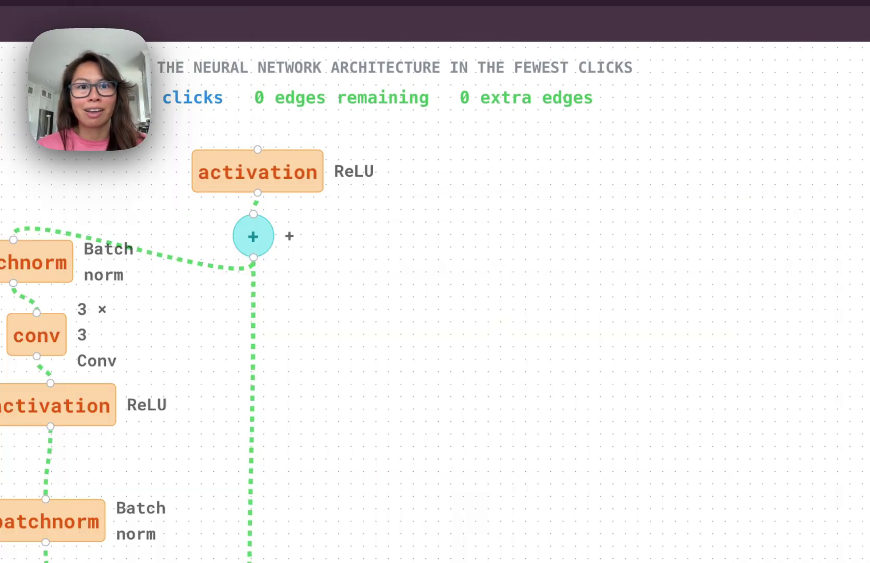
{"action": "key", "text": "super+Tab"}
{"action": "key", "text": "super+Tab"}
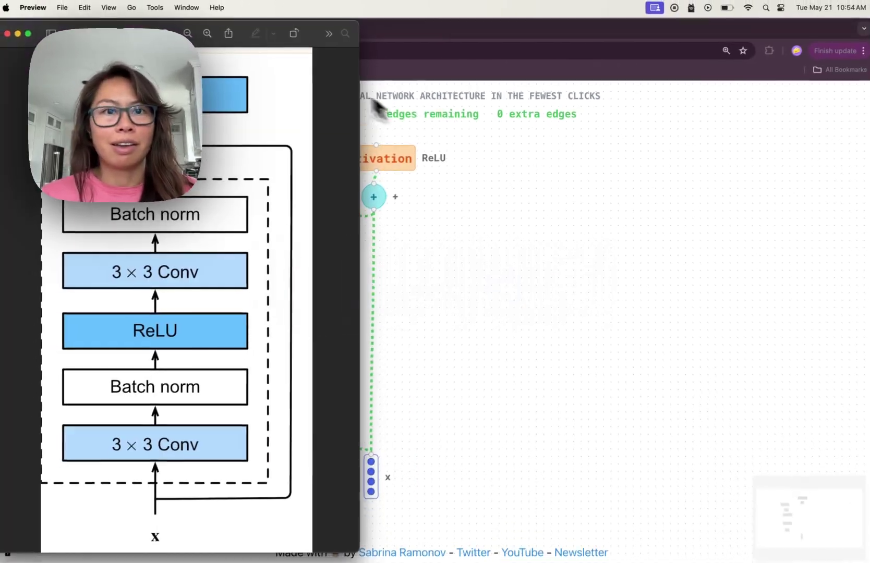
{"action": "left_click_drag", "start_coordinate": [242, 34], "coordinate": [618, 41]}
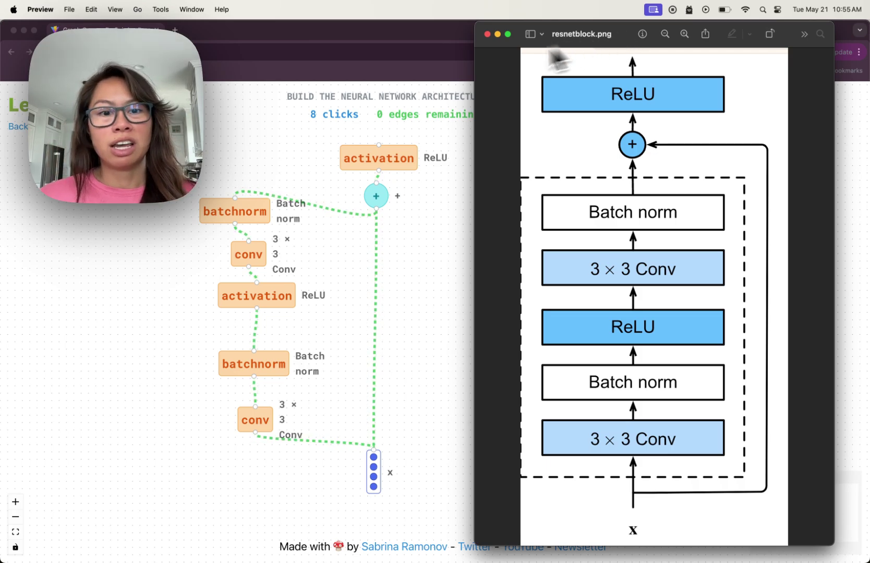
Step: Inspect the ResNet level's code block in levels.ts, down to the last edge
{"action": "key", "text": "super+Tab"}
{"action": "key", "text": "super+Tab"}
{"action": "key", "text": "super+Tab"}
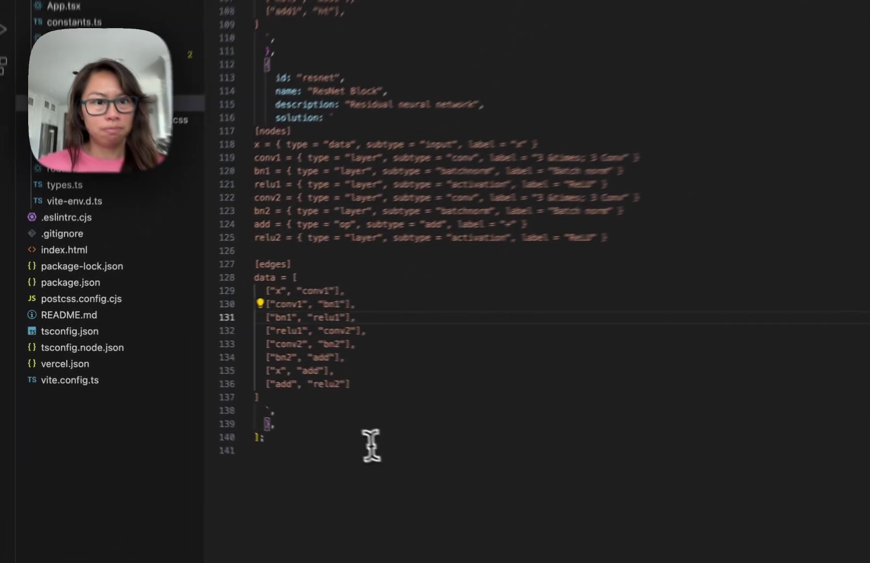
{"action": "left_click_drag", "start_coordinate": [375, 425], "coordinate": [275, 88]}
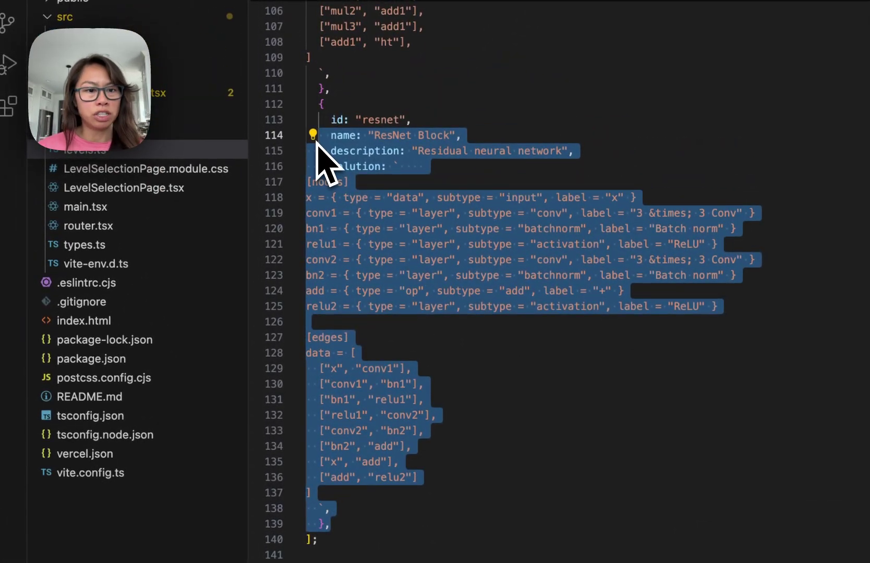
{"action": "left_click", "coordinate": [437, 449]}
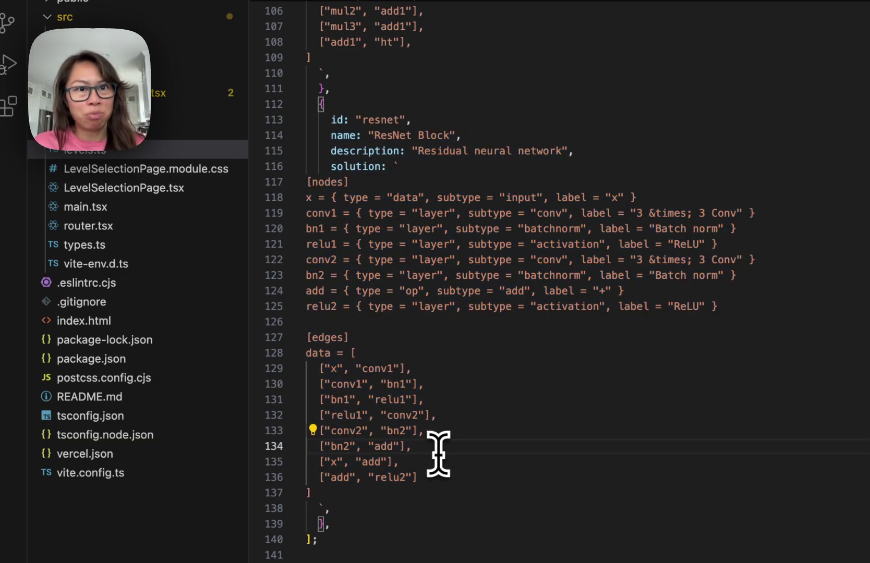
{"action": "left_click", "coordinate": [444, 476]}
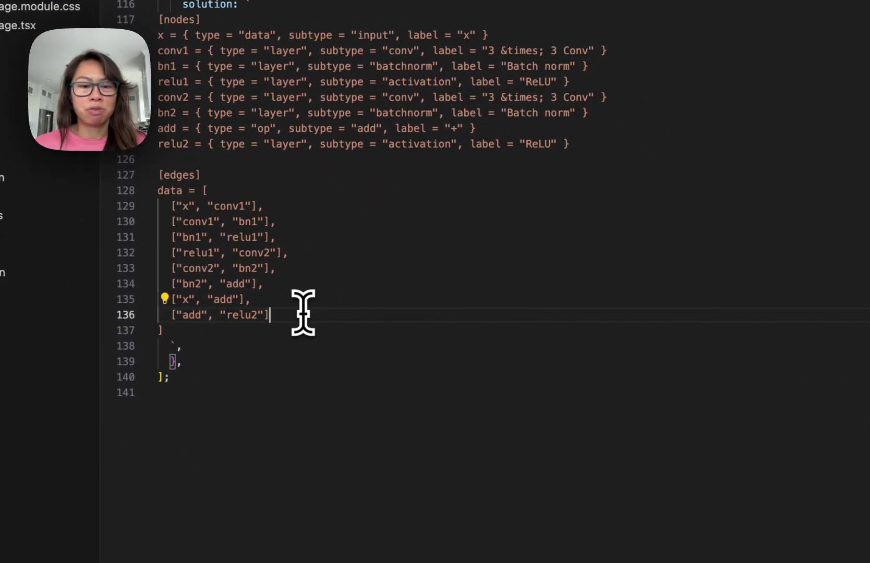
{"action": "key", "text": "super+Tab"}
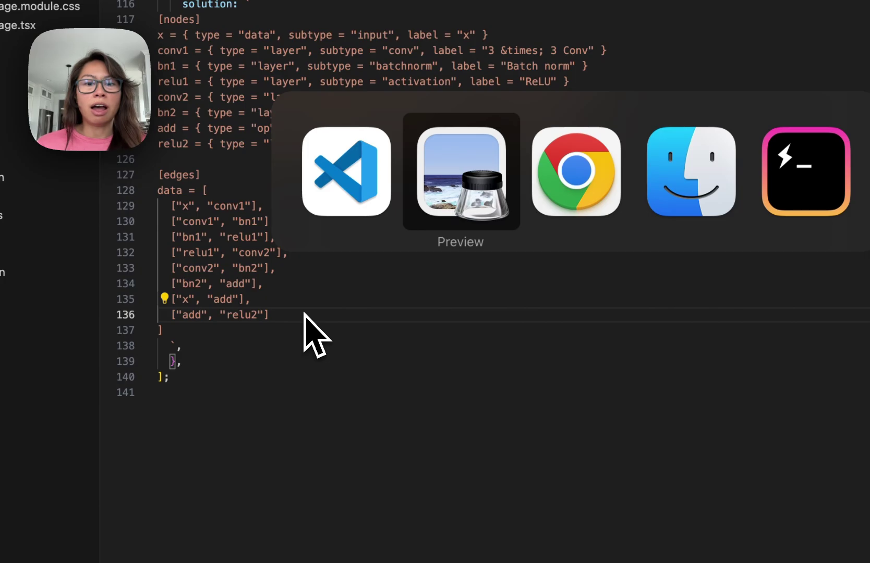
{"action": "key", "text": "super+Tab"}
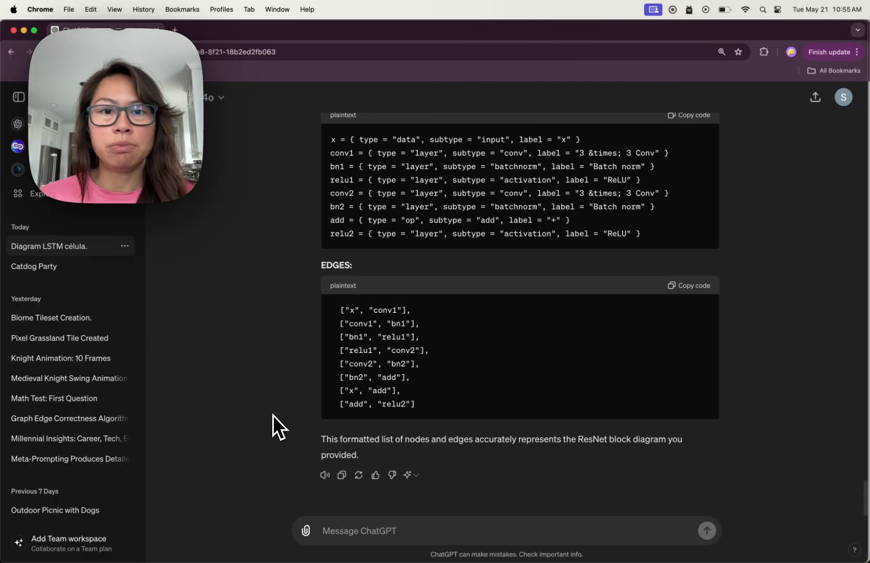
Step: Select the earlier ResNet prompt, attach the deeprnn image, then stop the reply
{"action": "scroll", "coordinate": [273, 415], "scroll_direction": "up", "scroll_amount": 15}
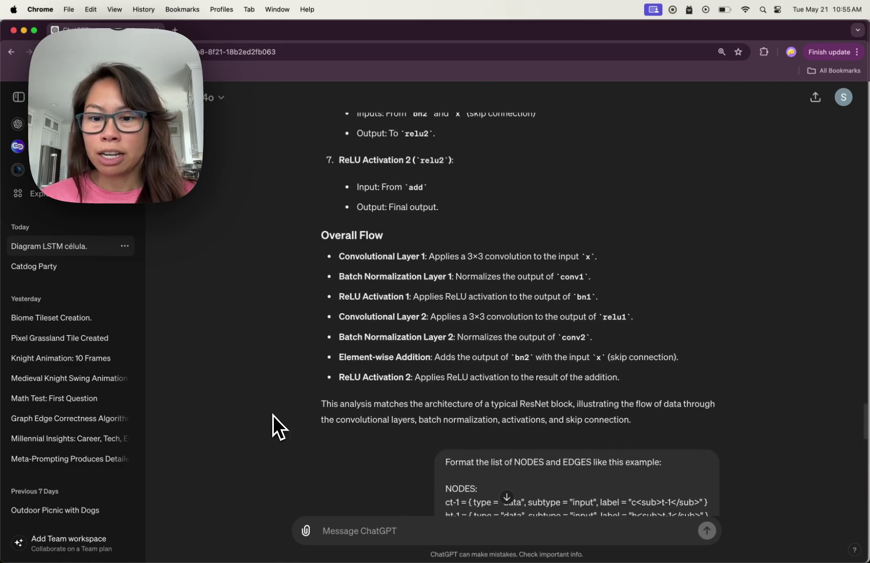
{"action": "scroll", "coordinate": [273, 415], "scroll_direction": "up", "scroll_amount": 15}
{"action": "scroll", "coordinate": [273, 415], "scroll_direction": "up", "scroll_amount": 3}
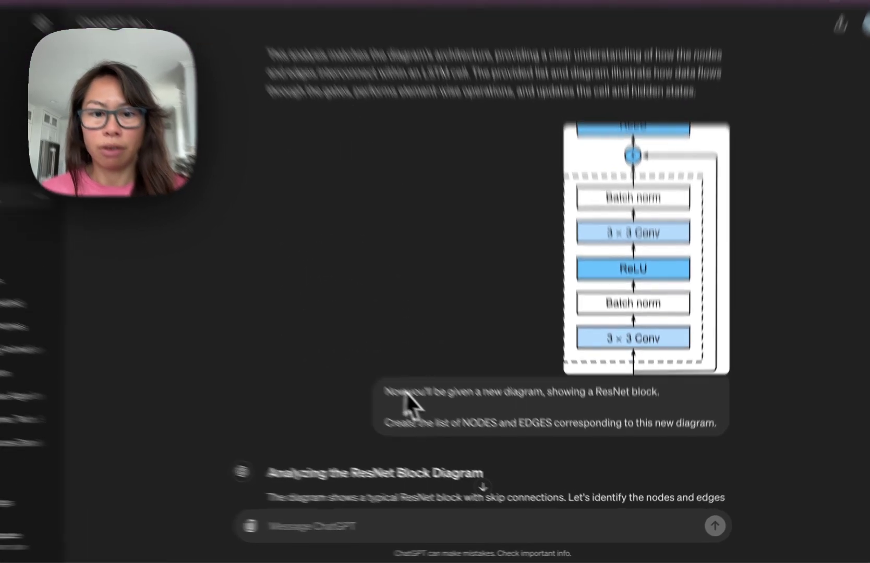
{"action": "triple_click", "coordinate": [444, 416]}
{"action": "left_click_drag", "start_coordinate": [339, 339], "coordinate": [419, 515]}
{"action": "scroll", "coordinate": [419, 515], "scroll_direction": "down", "scroll_amount": 10}
{"action": "scroll", "coordinate": [329, 360], "scroll_direction": "down", "scroll_amount": 5}
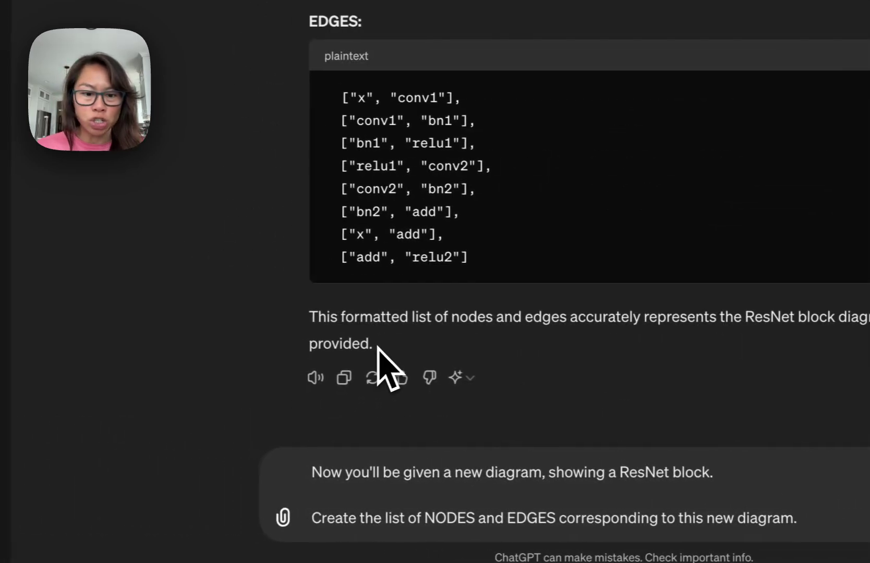
{"action": "left_click", "coordinate": [226, 516]}
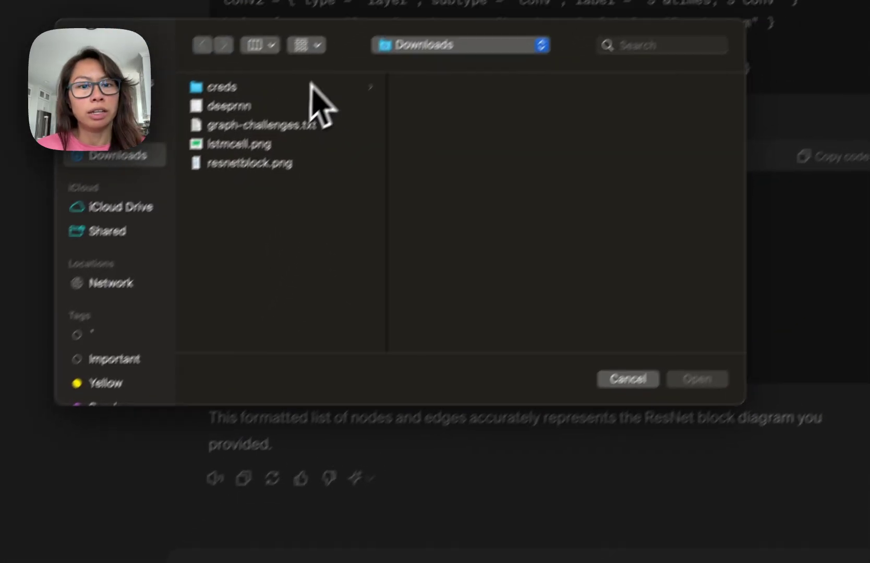
{"action": "left_click", "coordinate": [396, 6]}
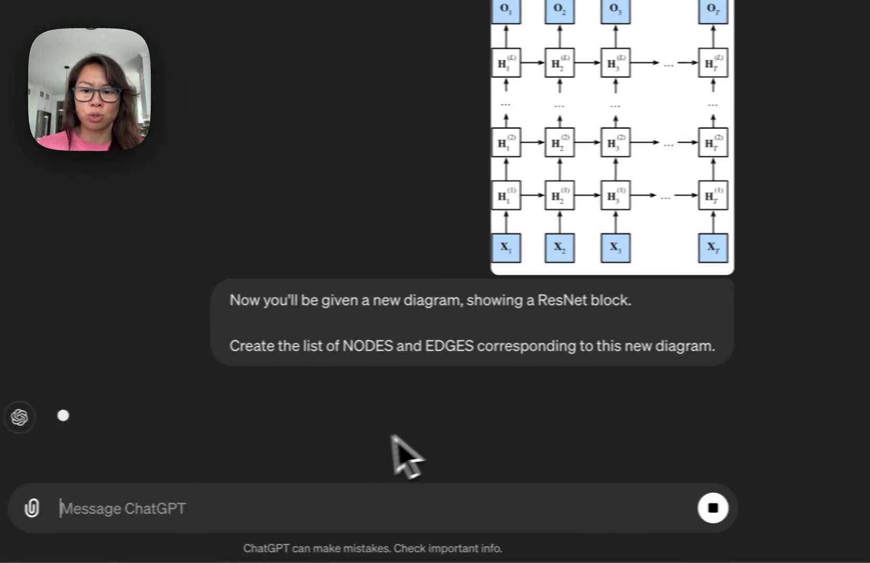
{"action": "left_click", "coordinate": [692, 509]}
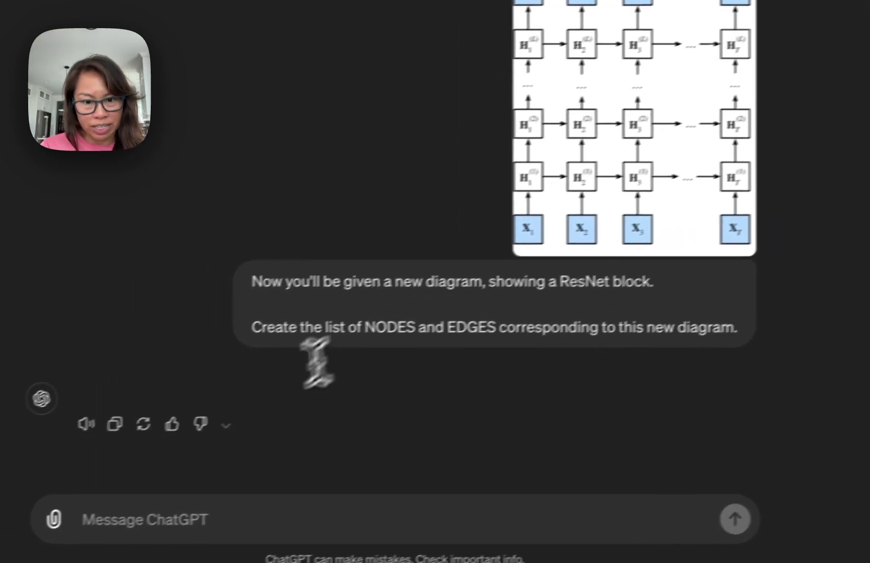
Step: Paste the copied prompt into the message box, changing 'ResNet block' to 'deep RNN'
{"action": "left_click", "coordinate": [225, 426]}
{"action": "left_click", "coordinate": [225, 426]}
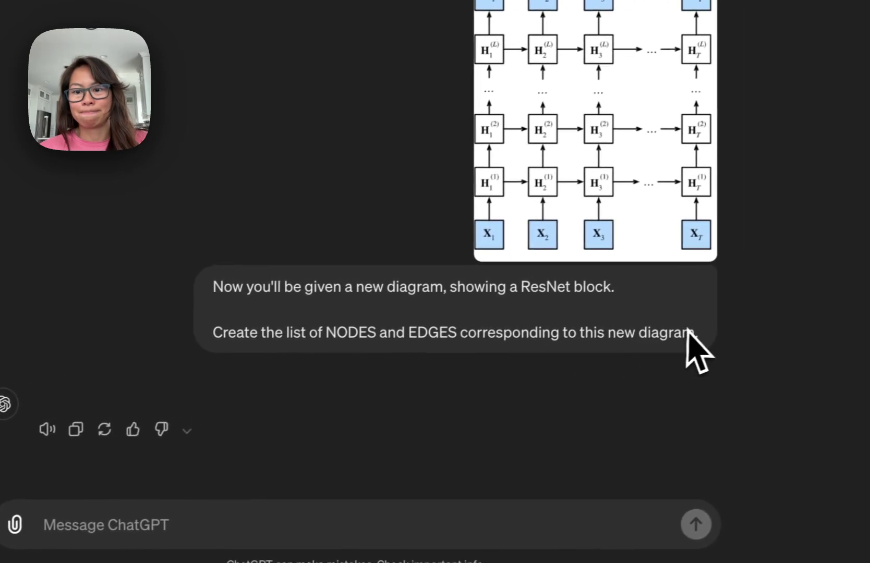
{"action": "left_click_drag", "start_coordinate": [764, 320], "coordinate": [284, 274]}
{"action": "key", "text": "super+c"}
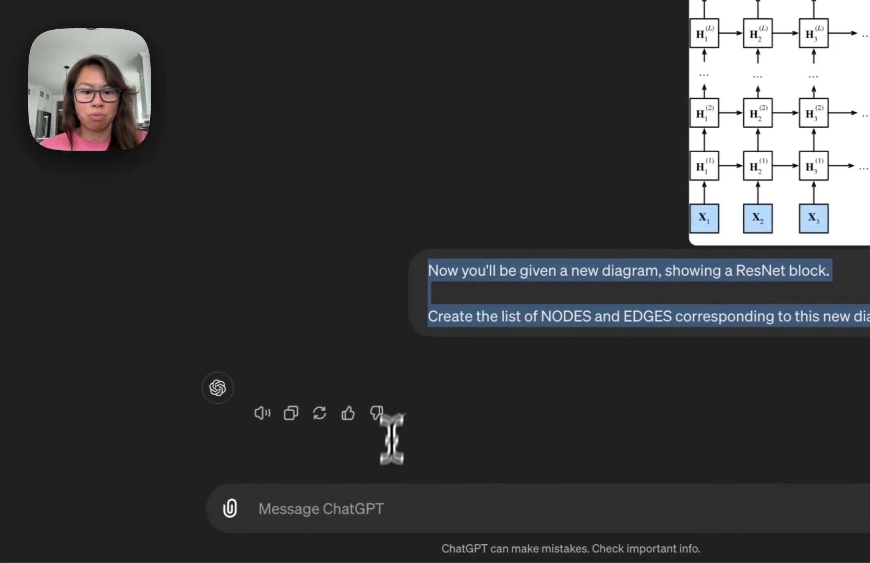
{"action": "left_click", "coordinate": [412, 508]}
{"action": "key", "text": "super+v"}
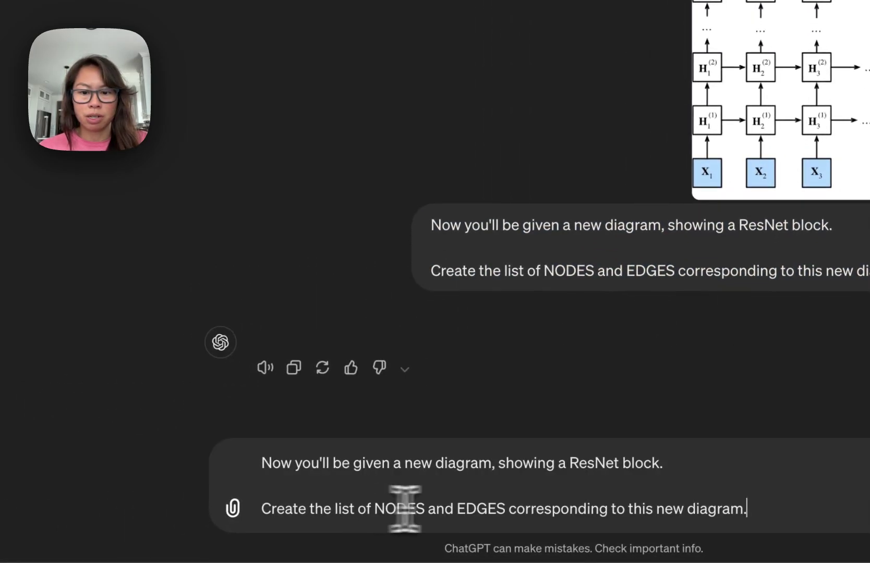
{"action": "key", "text": "super+shift+Right"}
{"action": "type", "text": "deep RNN"}
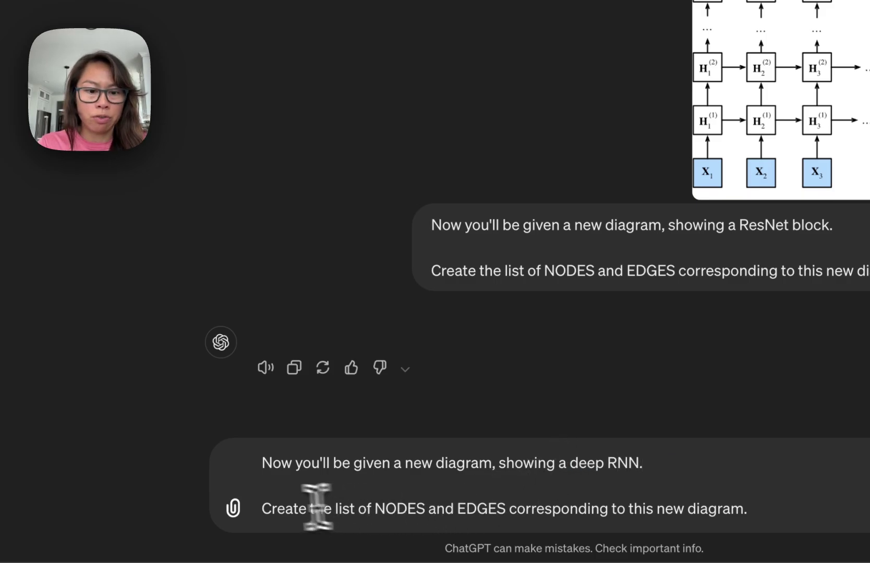
Step: Attach the deeprnn diagram image and send the prompt
{"action": "left_click", "coordinate": [233, 509]}
{"action": "left_click", "coordinate": [320, 155]}
{"action": "double_click", "coordinate": [320, 155]}
{"action": "left_click", "coordinate": [607, 513]}
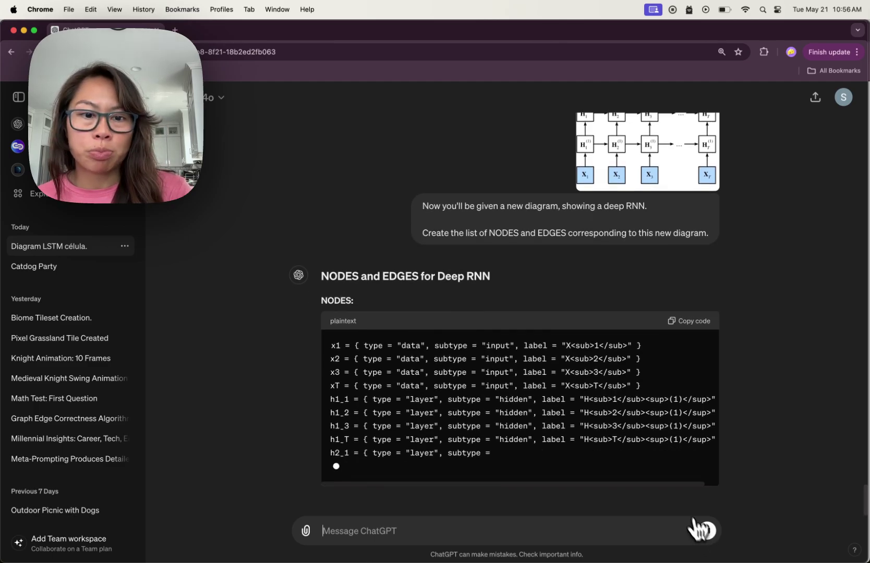
Step: Scroll the Deep RNN NODES list, marking the four input and first hidden-layer lines
{"action": "scroll", "coordinate": [271, 474], "scroll_direction": "up", "scroll_amount": 3}
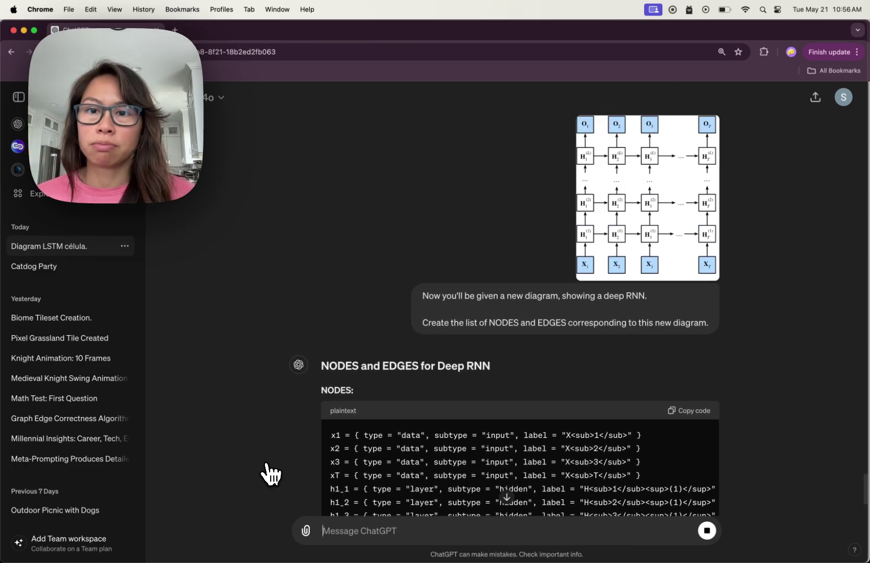
{"action": "scroll", "coordinate": [270, 473], "scroll_direction": "up", "scroll_amount": 3}
{"action": "scroll", "coordinate": [268, 454], "scroll_direction": "down", "scroll_amount": 3}
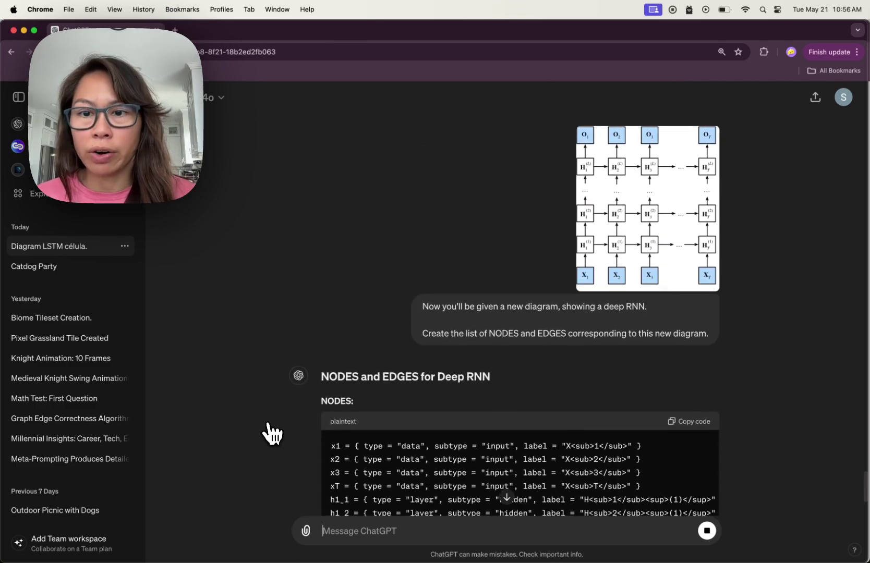
{"action": "scroll", "coordinate": [265, 430], "scroll_direction": "down", "scroll_amount": 1}
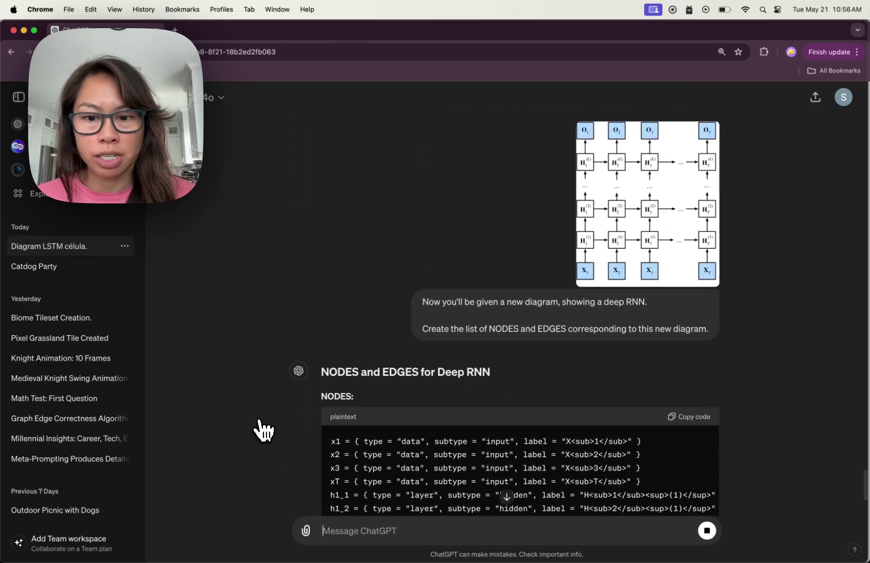
{"action": "scroll", "coordinate": [265, 431], "scroll_direction": "down", "scroll_amount": 2}
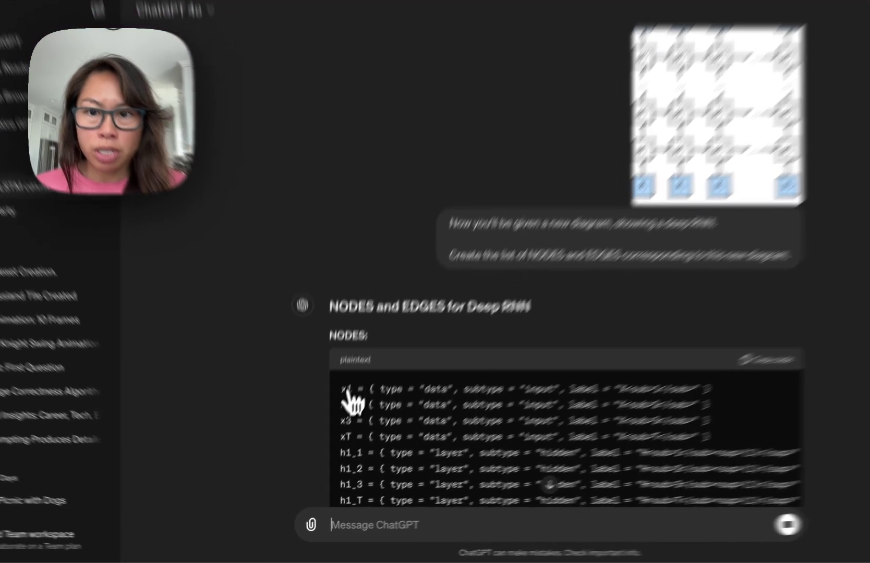
{"action": "left_click_drag", "start_coordinate": [334, 416], "coordinate": [379, 457]}
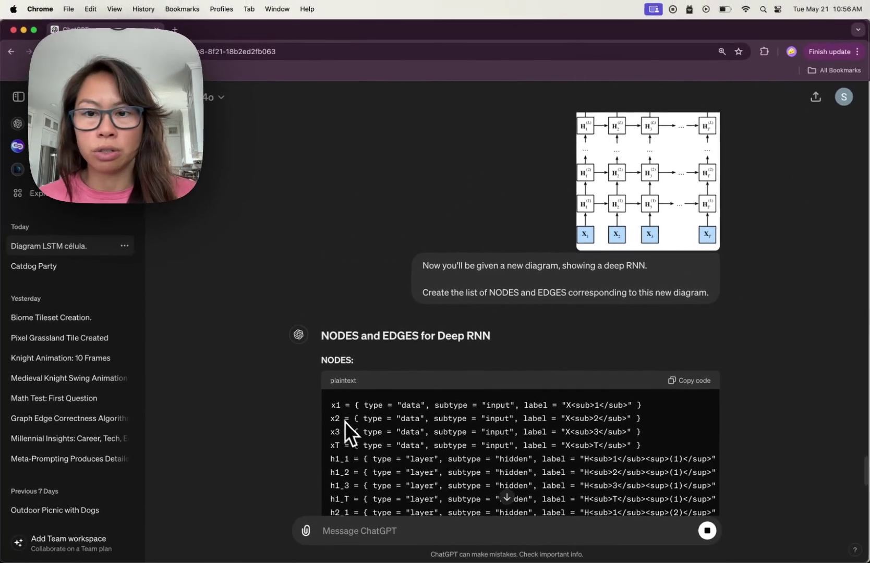
{"action": "scroll", "coordinate": [331, 449], "scroll_direction": "down", "scroll_amount": 2}
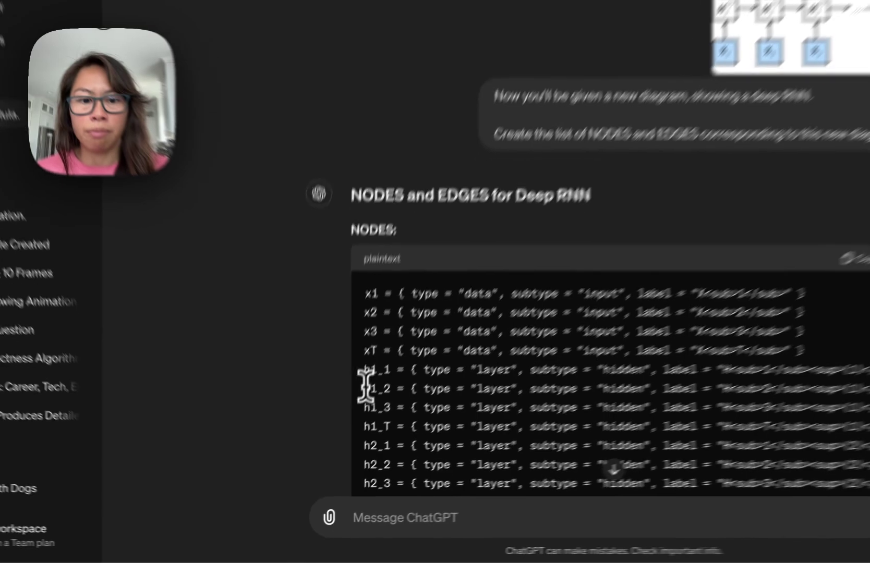
{"action": "left_click_drag", "start_coordinate": [364, 372], "coordinate": [389, 427]}
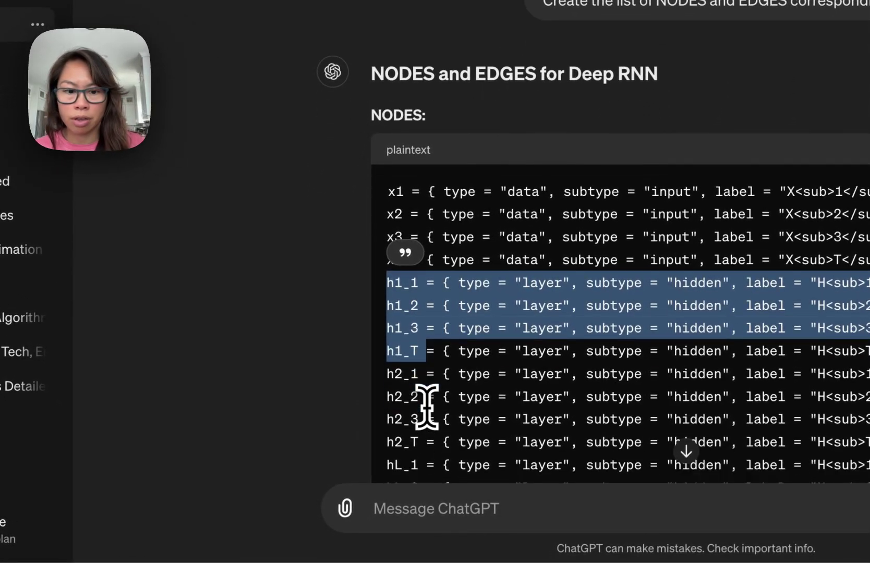
{"action": "scroll", "coordinate": [426, 407], "scroll_direction": "down", "scroll_amount": 2}
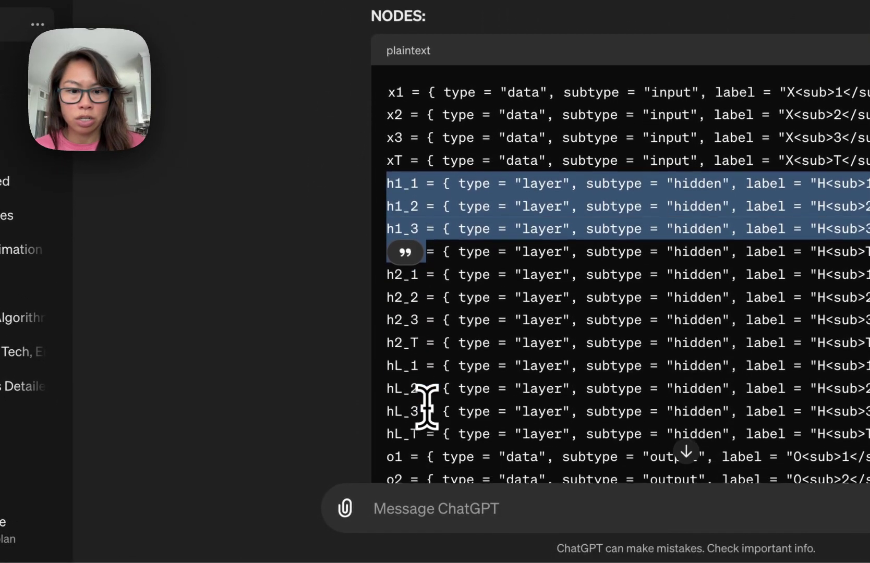
{"action": "scroll", "coordinate": [427, 407], "scroll_direction": "up", "scroll_amount": 5}
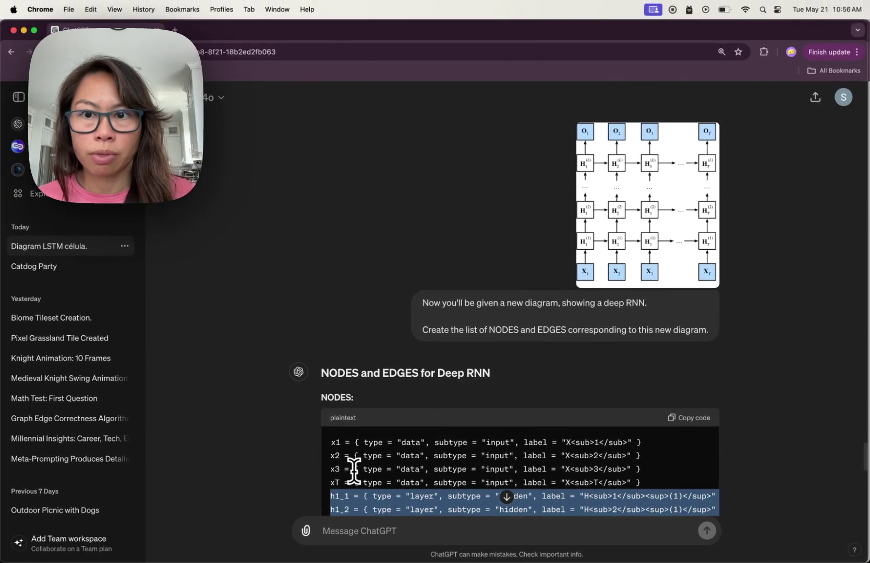
{"action": "scroll", "coordinate": [355, 470], "scroll_direction": "down", "scroll_amount": 3}
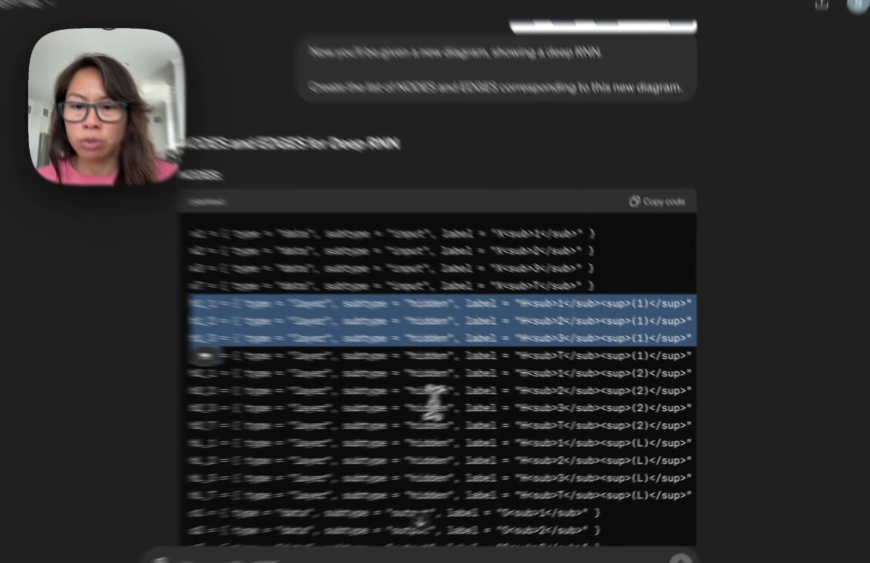
Step: Examine the h1_1 node's subscript and superscript label markup, then read on
{"action": "left_click", "coordinate": [575, 357]}
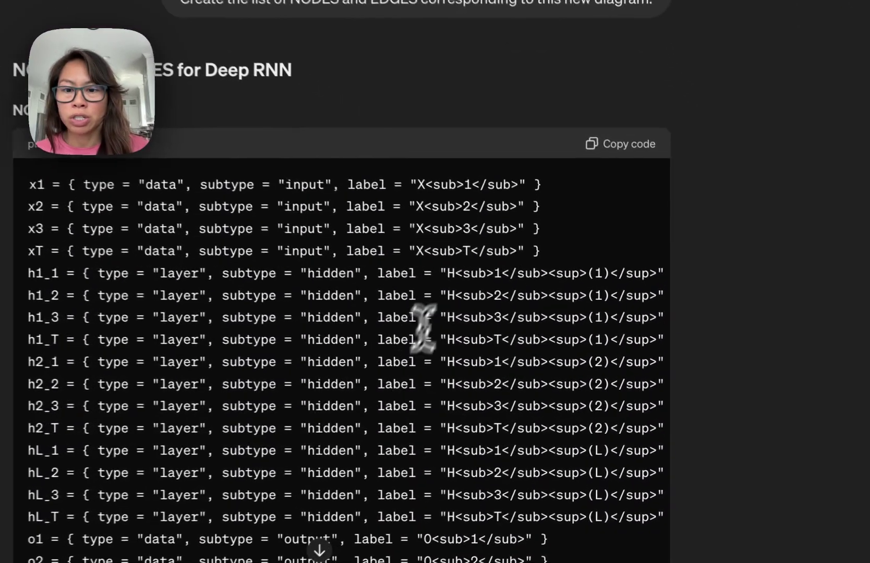
{"action": "left_click_drag", "start_coordinate": [587, 329], "coordinate": [648, 344]}
{"action": "left_click_drag", "start_coordinate": [550, 300], "coordinate": [491, 270]}
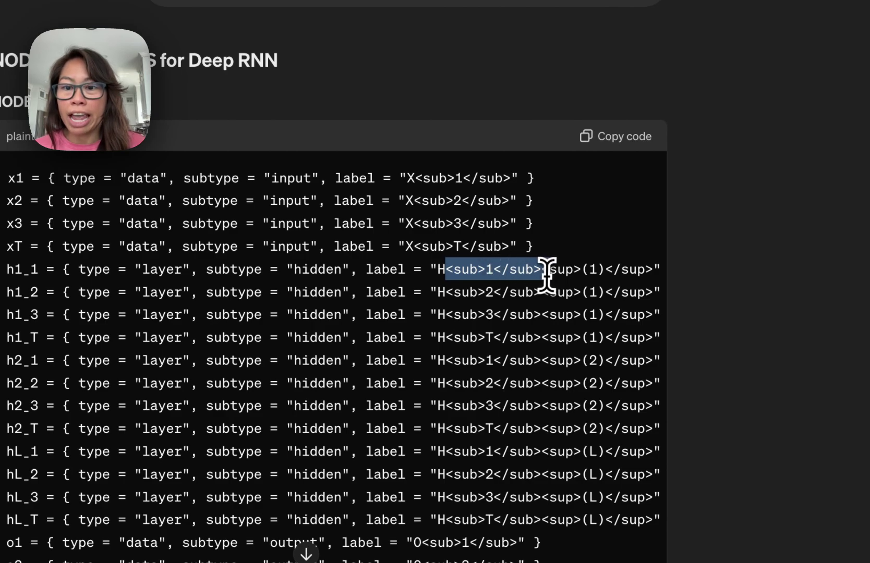
{"action": "left_click_drag", "start_coordinate": [621, 280], "coordinate": [645, 274]}
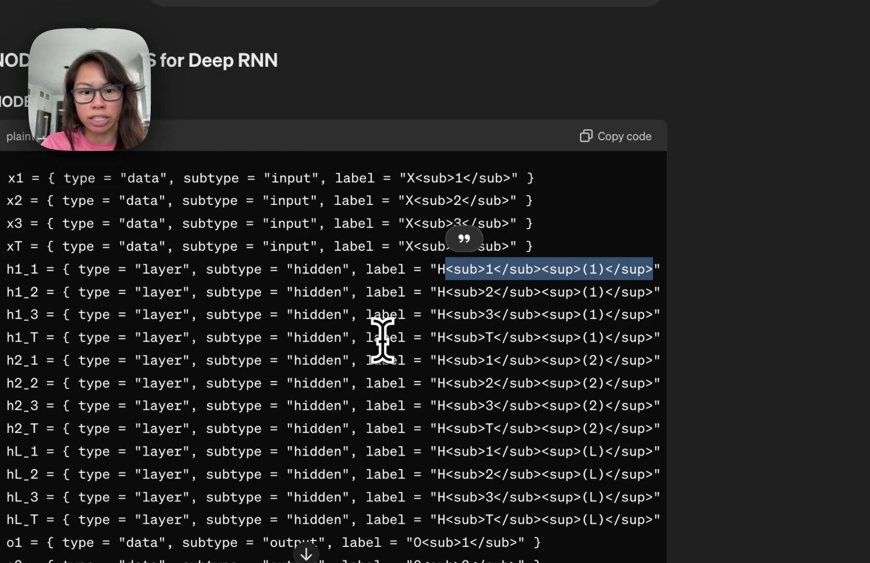
{"action": "scroll", "coordinate": [383, 340], "scroll_direction": "down", "scroll_amount": 2}
{"action": "left_click", "coordinate": [390, 253]}
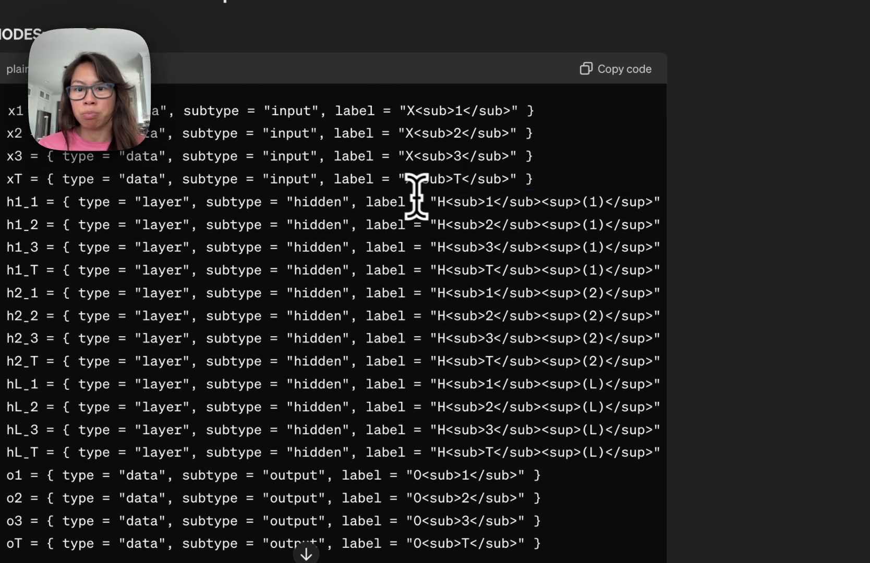
{"action": "left_click_drag", "start_coordinate": [435, 202], "coordinate": [672, 229]}
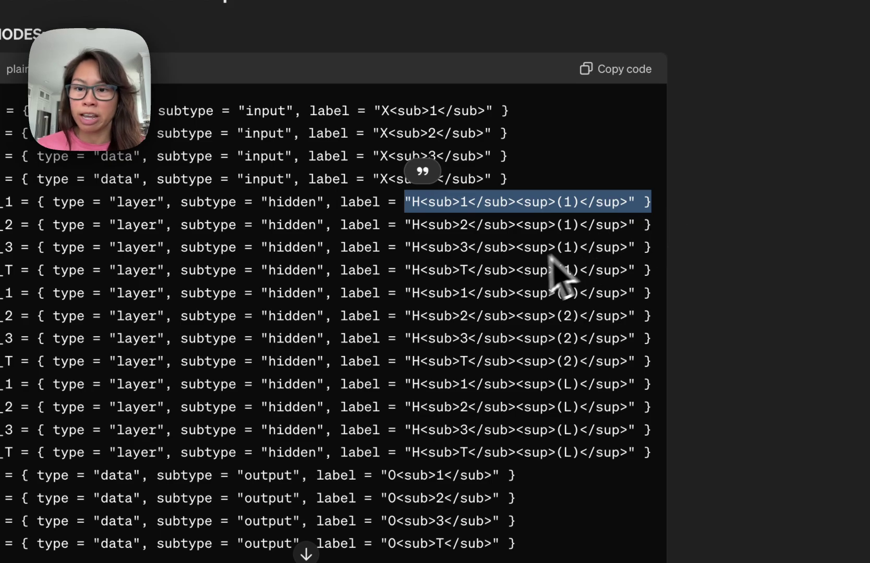
{"action": "scroll", "coordinate": [546, 258], "scroll_direction": "left", "scroll_amount": 2}
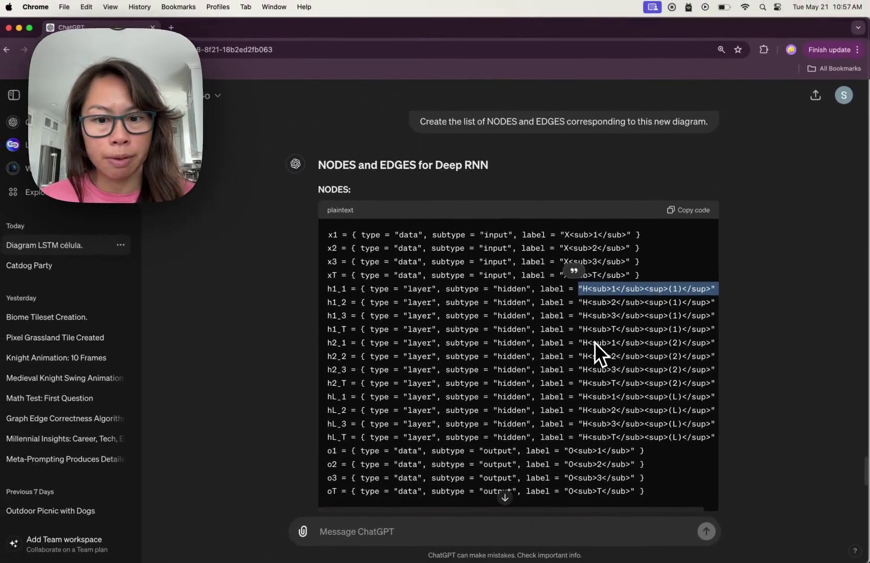
{"action": "scroll", "coordinate": [595, 343], "scroll_direction": "down", "scroll_amount": 3}
{"action": "scroll", "coordinate": [596, 342], "scroll_direction": "down", "scroll_amount": 6}
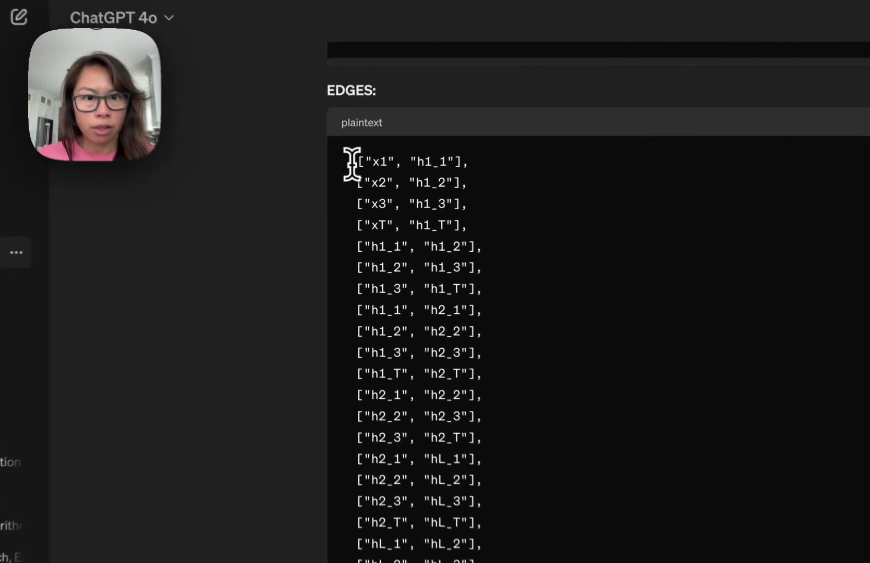
{"action": "left_click_drag", "start_coordinate": [340, 188], "coordinate": [423, 320]}
{"action": "scroll", "coordinate": [503, 395], "scroll_direction": "up", "scroll_amount": 10}
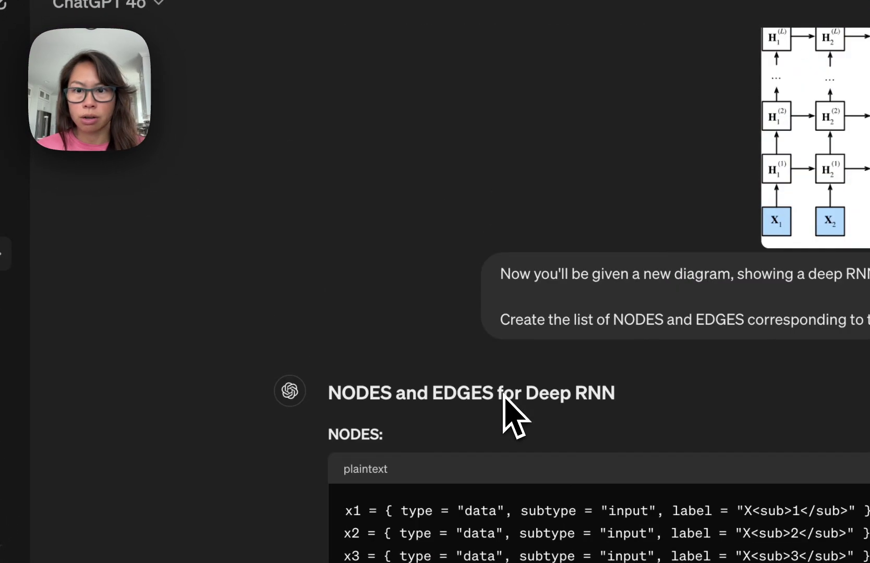
{"action": "scroll", "coordinate": [503, 396], "scroll_direction": "down", "scroll_amount": 10}
{"action": "left_click", "coordinate": [504, 396]}
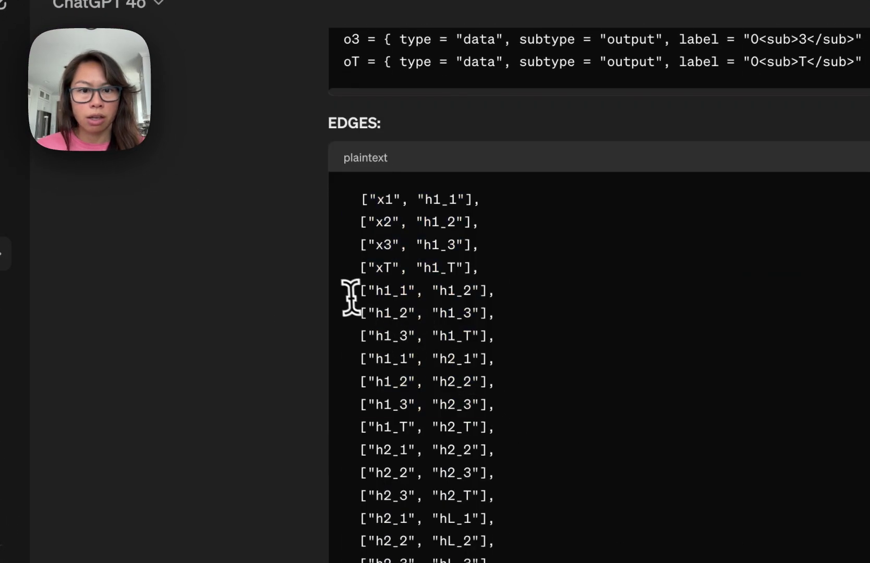
{"action": "left_click_drag", "start_coordinate": [349, 292], "coordinate": [533, 336]}
{"action": "scroll", "coordinate": [545, 357], "scroll_direction": "up", "scroll_amount": 10}
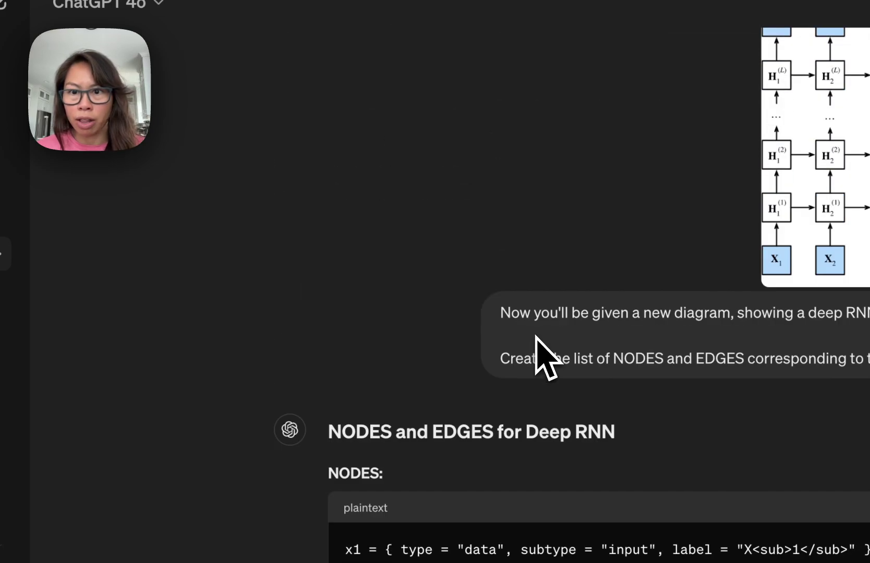
{"action": "scroll", "coordinate": [545, 357], "scroll_direction": "down", "scroll_amount": 10}
{"action": "left_click", "coordinate": [408, 268]}
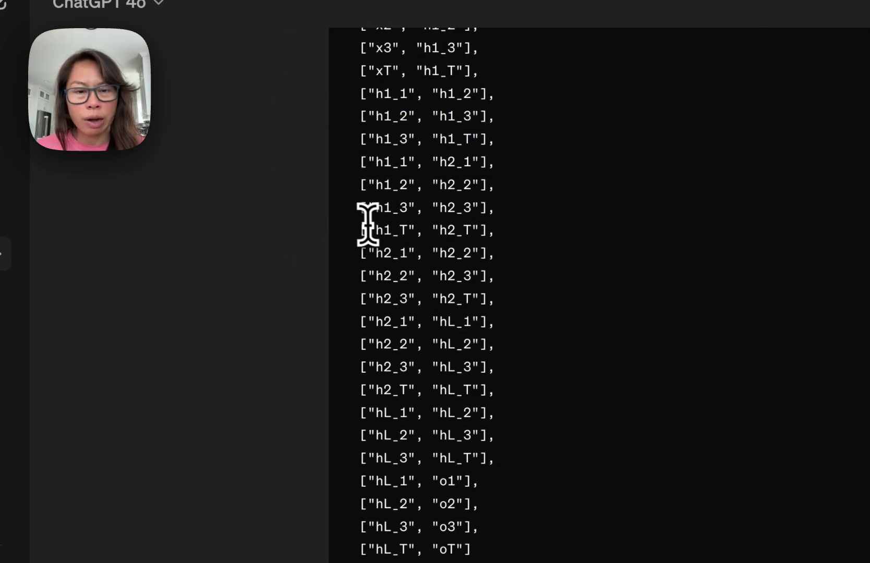
{"action": "mouse_move", "coordinate": [366, 226]}
{"action": "left_mouse_down"}
{"action": "mouse_move", "coordinate": [502, 252]}
{"action": "mouse_move", "coordinate": [361, 230]}
{"action": "left_mouse_up"}
{"action": "left_click", "coordinate": [502, 246]}
{"action": "scroll", "coordinate": [361, 229], "scroll_direction": "up", "scroll_amount": 4}
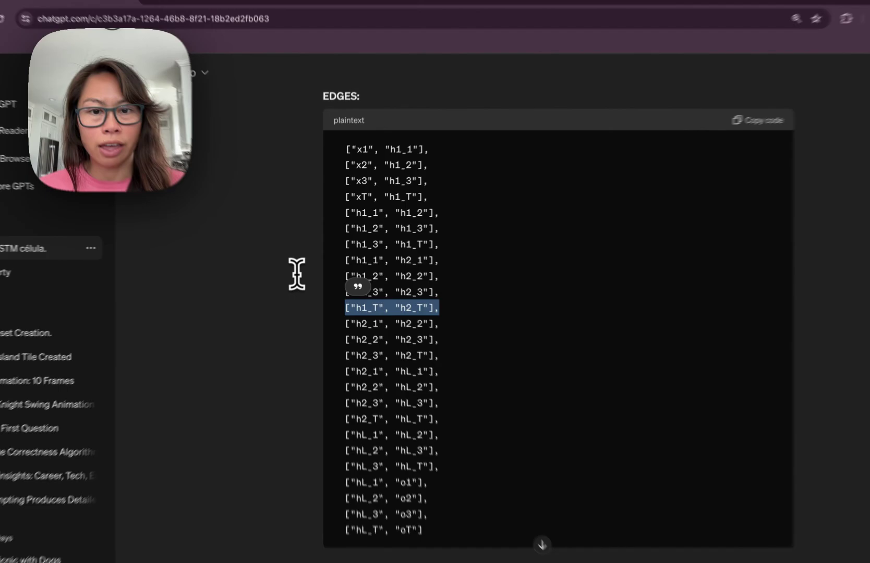
{"action": "scroll", "coordinate": [297, 274], "scroll_direction": "up", "scroll_amount": 10}
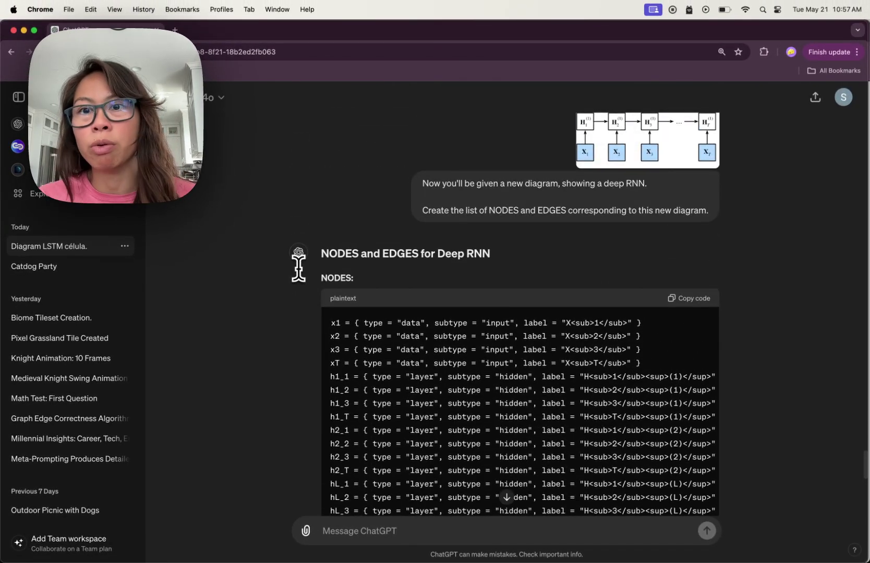
{"action": "scroll", "coordinate": [299, 268], "scroll_direction": "up", "scroll_amount": 6}
{"action": "scroll", "coordinate": [297, 291], "scroll_direction": "down", "scroll_amount": 8}
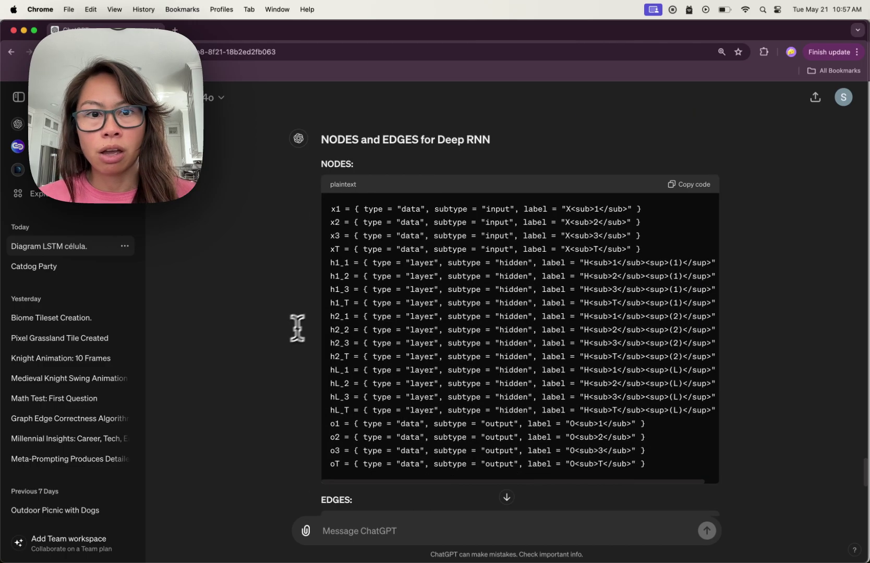
{"action": "scroll", "coordinate": [597, 344], "scroll_direction": "down", "scroll_amount": 9}
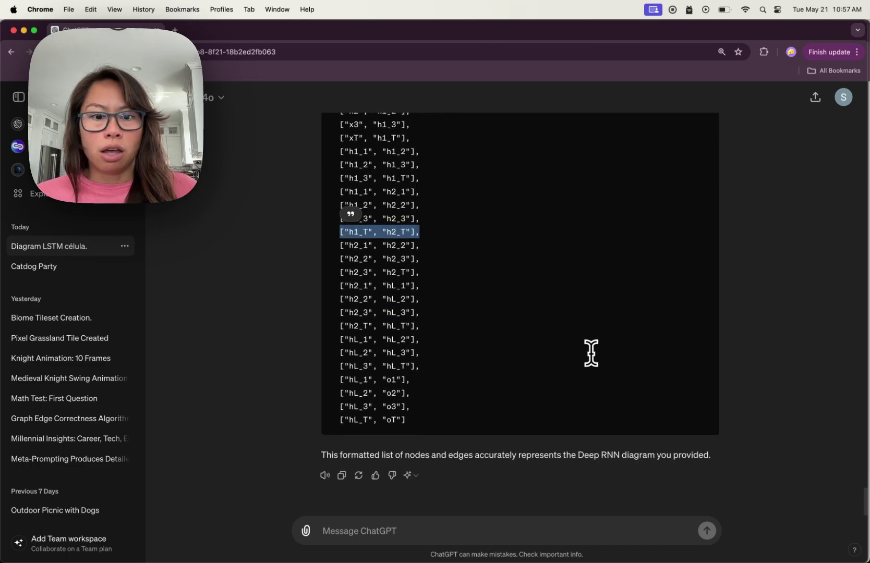
{"action": "scroll", "coordinate": [591, 353], "scroll_direction": "up", "scroll_amount": 10}
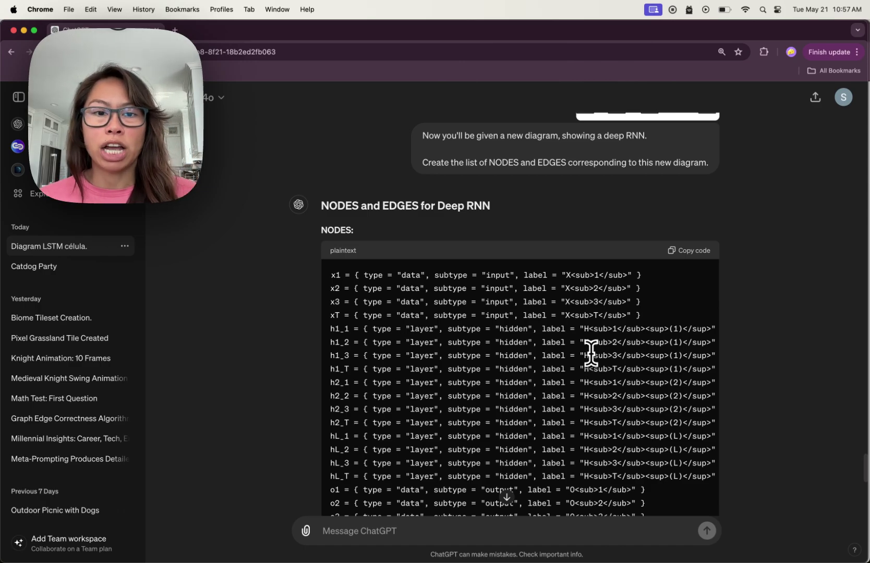
{"action": "scroll", "coordinate": [313, 344], "scroll_direction": "down", "scroll_amount": 1}
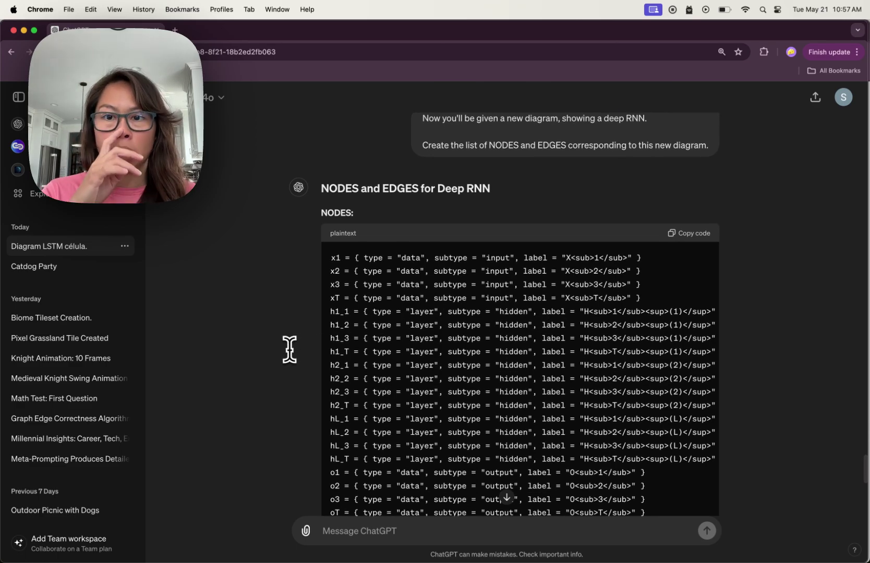
{"action": "scroll", "coordinate": [290, 349], "scroll_direction": "down", "scroll_amount": 3}
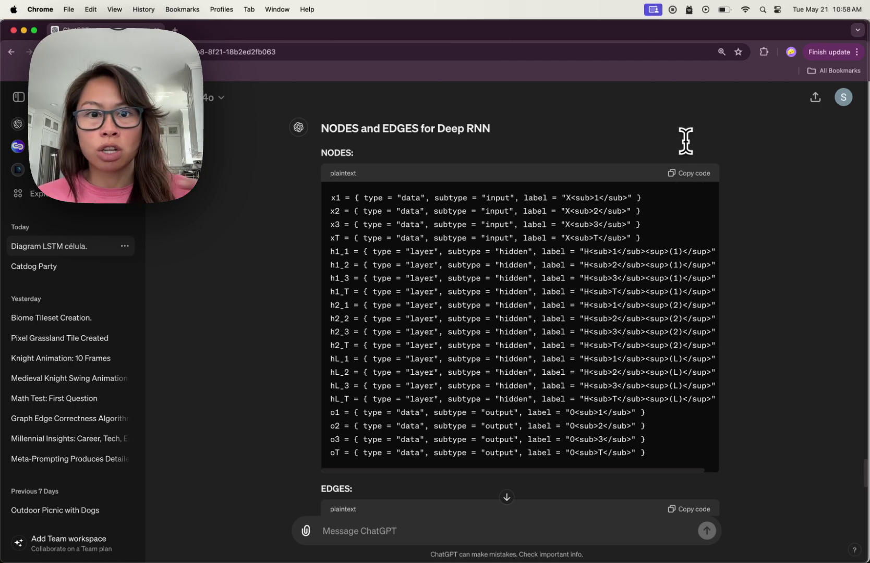
{"action": "scroll", "coordinate": [685, 141], "scroll_direction": "down", "scroll_amount": 10}
{"action": "scroll", "coordinate": [684, 142], "scroll_direction": "up", "scroll_amount": 10}
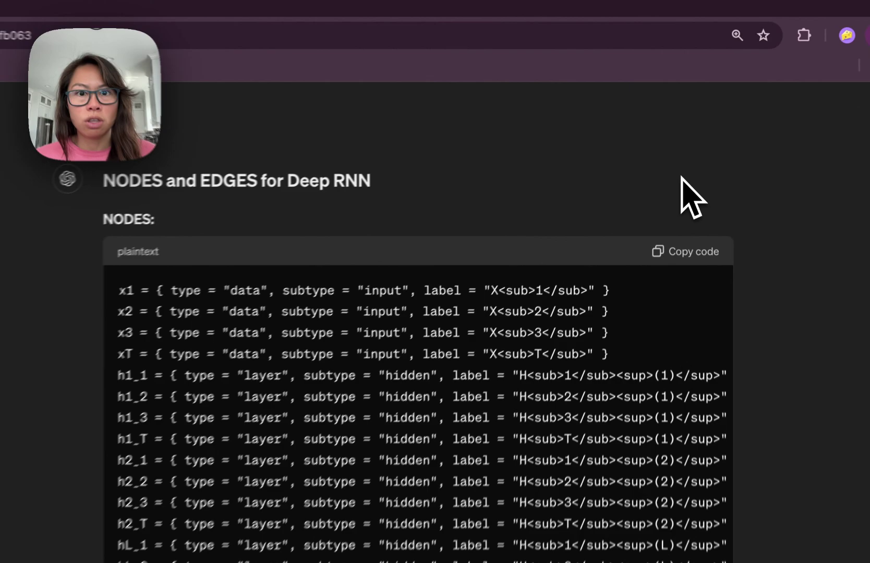
Step: Duplicate the ResNet Block entry as a new level with id 'deeprnn' and a Deep RNN name
{"action": "key", "text": "super+Tab"}
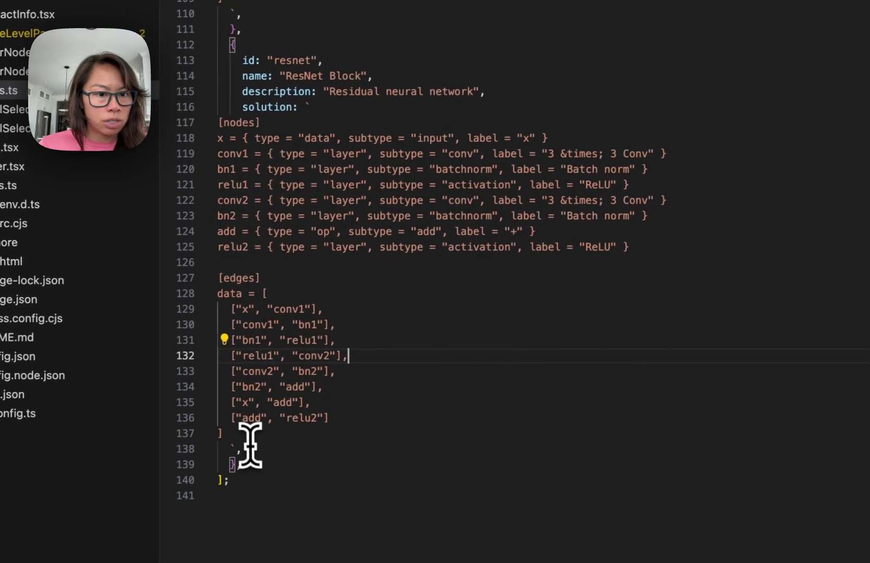
{"action": "left_click", "coordinate": [249, 432]}
{"action": "left_click_drag", "start_coordinate": [249, 460], "coordinate": [204, 45]}
{"action": "key", "text": "super+c"}
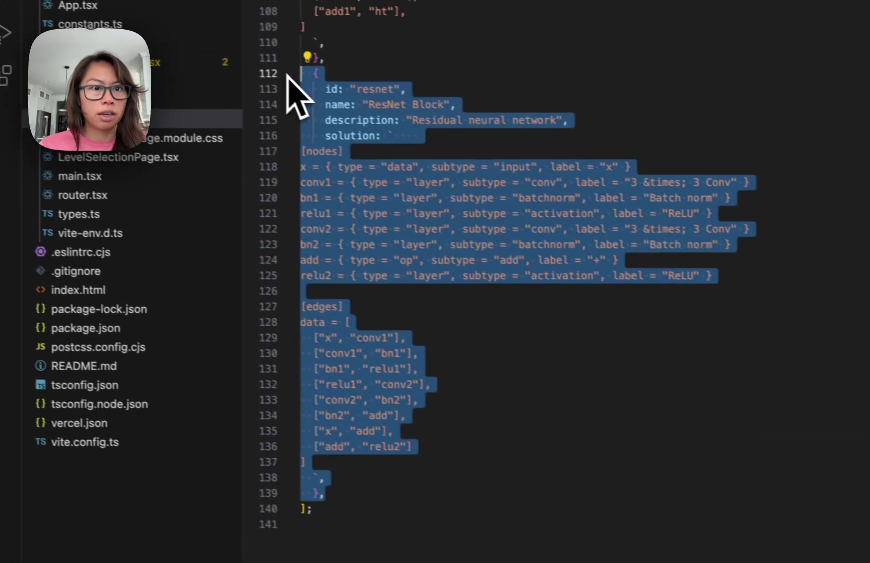
{"action": "left_click", "coordinate": [350, 398]}
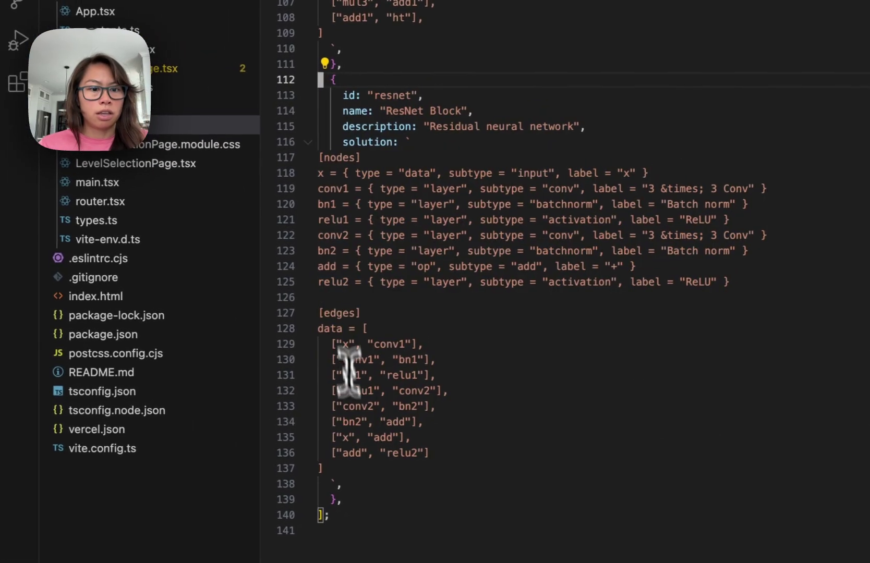
{"action": "left_click", "coordinate": [334, 493]}
{"action": "key", "text": "Return"}
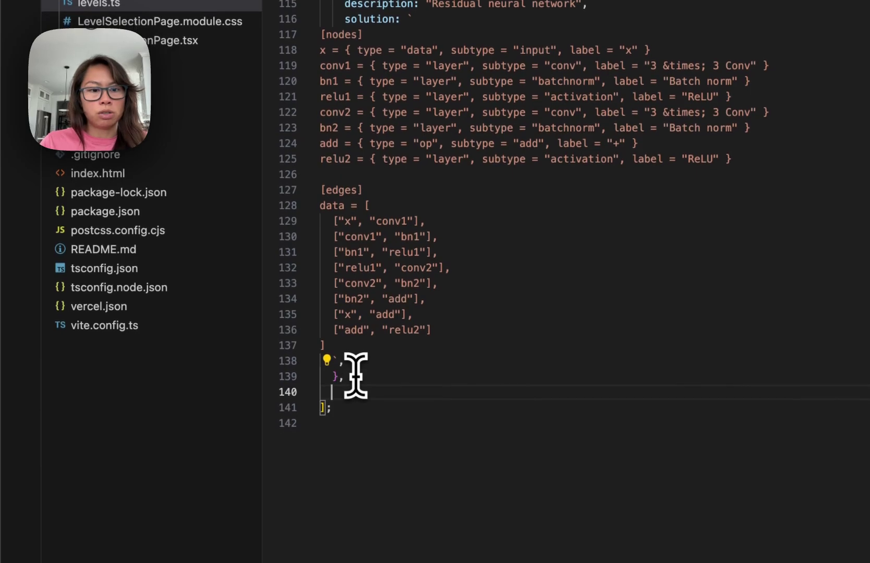
{"action": "key", "text": "super+v"}
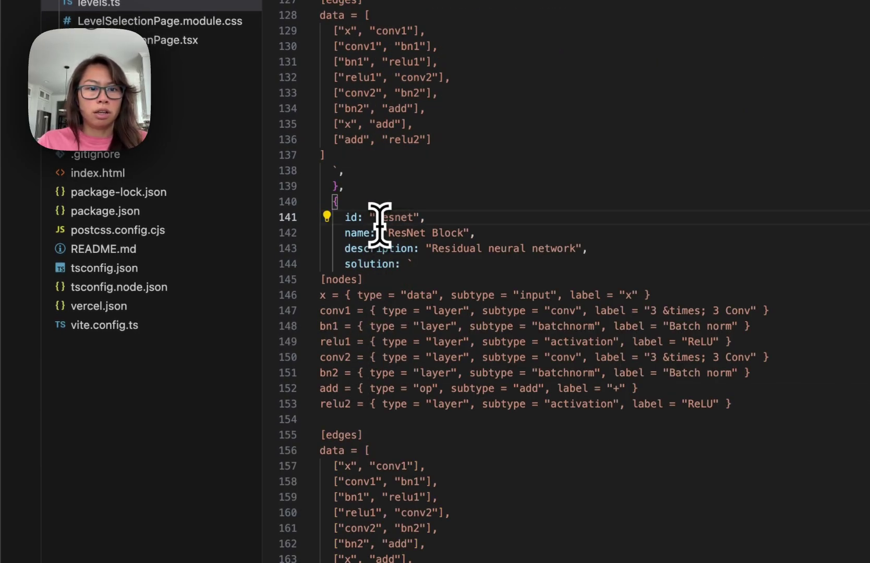
{"action": "type", "text": "rnn"}
{"action": "key", "text": "Escape"}
{"action": "key", "text": "j"}
{"action": "key", "text": "v"}
{"action": "key", "text": "i"}
{"action": "key", "text": "quotedbl"}
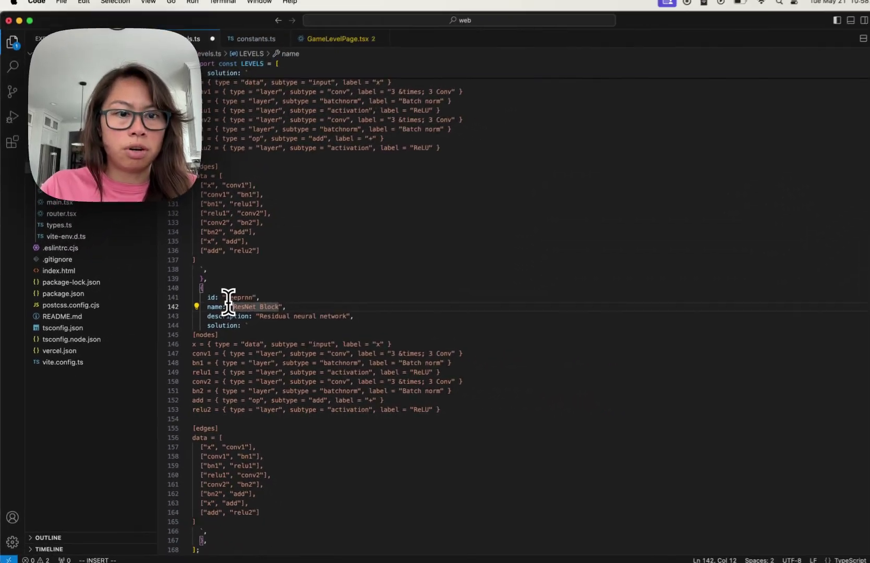
{"action": "type", "text": "cDe"}
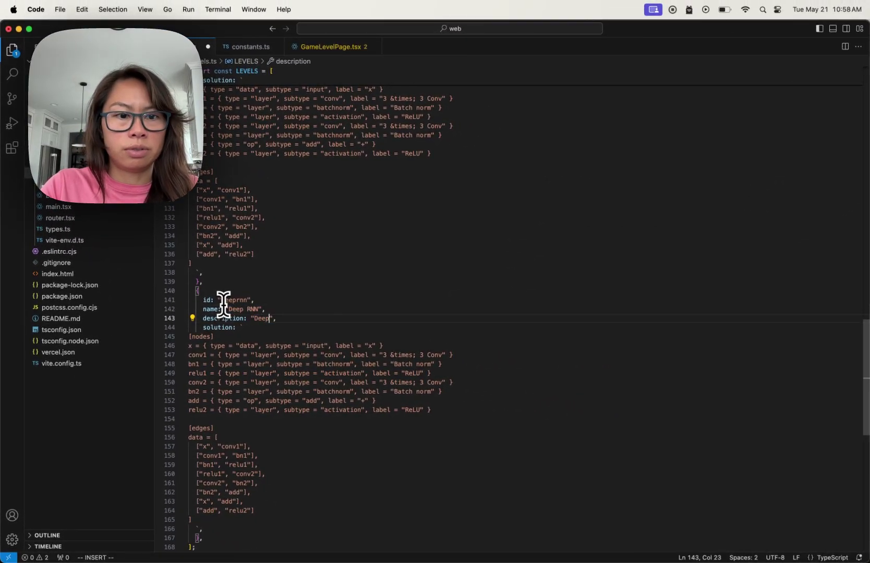
Step: Replace the level's old node definitions with ChatGPT's Deep RNN node list
{"action": "key", "text": "super+Tab"}
{"action": "left_click", "coordinate": [687, 188]}
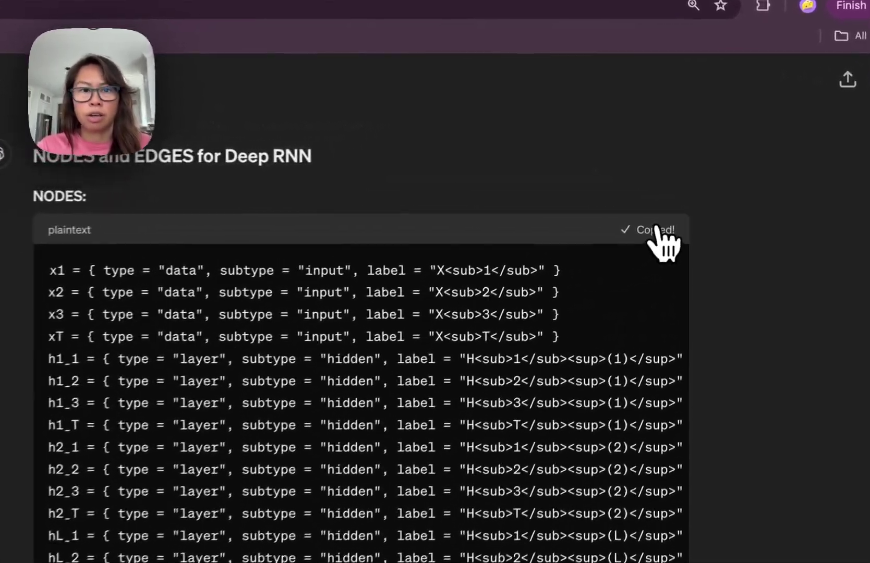
{"action": "key", "text": "super+Tab"}
{"action": "left_click_drag", "start_coordinate": [522, 453], "coordinate": [110, 345]}
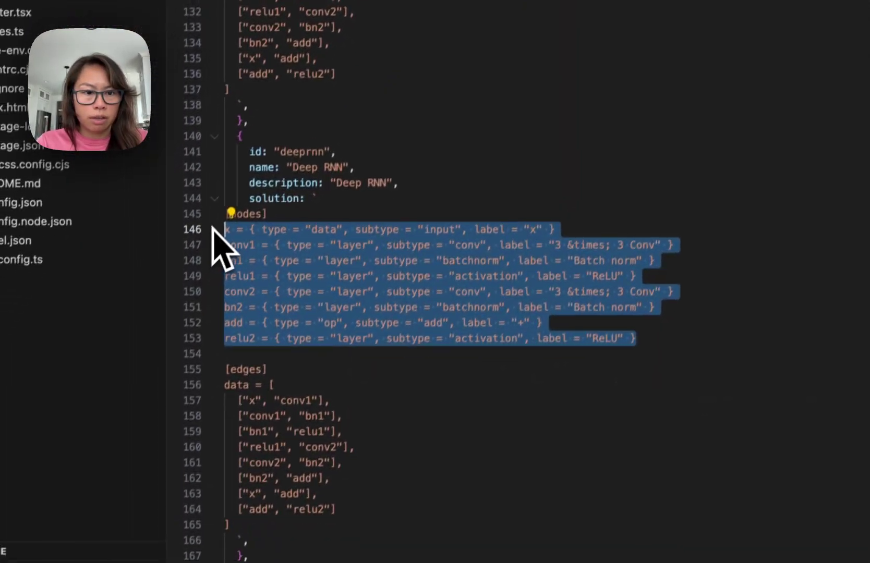
{"action": "type", "text": "x1 = { type = \"data\", subtype = \"input\", label = \"X<sub>1</sub>\" } x2 = { type = \"data\", subtype = \"input\", label = \"X<sub>2</sub>\" } x3 = { type = \"data\", subtype = \"input\", label = \"X<sub>3</sub>\" } xT = { type = \"data\", subtype = \"input\", label = \"X<sub>T</sub>\" } h1_1 = { type = \"layer\", subtype = \"hidden\", label = \"H<sub>1</sub><sup>(1)</sup>\" } h1_2 = { type = \"layer\", subtype = \"hidden\", label = \"H<sub>2</sub><sup>(1)</sup>\" } h1_3 = { type = \"layer\", subtype = \"hidden\", label = \"H<sub>3</sub><sup>(1)</sup>\" } h1_T = { type = \"layer\", subtype = \"hidden\", label = \"H<sub>T</sub><sup>(1)</sup>\" } h2_1 = { type = \"layer\", subtype = \"hidden\", label = \"H<sub>1</sub><sup>(2)</sup>\" } h2_2 = { type = \"layer\", subtype = \"hidden\", label = \"H<sub>2</sub><sup>(2)</sup>\" } h2_3 = { type = \"layer\", subtype = \"hidden\", label = \"H<sub>3</sub><sup>(2)</sup>\" } h2_T = { type = \"layer\", subtype = \"hidden\", label = \"H<sub>T</sub><sup>(2)</sup>\" } hL_1 = { type = \"layer\", subtype = \"hidden\", label = \"H<sub>1</sub><sup>(L)</sup>\" } hL_2 = { type = \"layer\", subtype = \"hidden\", label = \"H<sub>2</sub><sup>(L)</sup>\" } hL_3 = { type = \"layer\", subtype = \"hidden\", label = \"H<sub>3</sub><sup>(L)</sup>\" } hL_T = { type = \"layer\", subtype = \"hidden\", label = \"H<sub>T</sub><sup>(L)</sup>\" } o1 = { type = \"data\", subtype = \"output\", label = \"O<sub>1</sub>\" } o2 = { type = \"data\", subtype = \"output\", label = \"O<sub>2</sub>\" } o3 = { type = \"data\", subtype = \"output\", label = \"O<sub>3</sub>\" } oT = { type = \"data\", subtype = \"output\", label = \"O<sub>T</sub>\" }"}
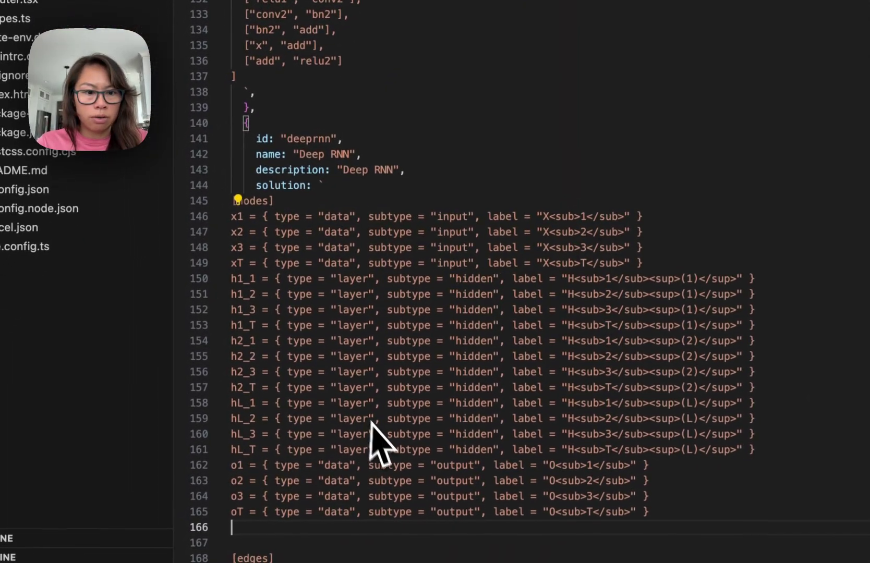
{"action": "scroll", "coordinate": [375, 440], "scroll_direction": "down", "scroll_amount": 4}
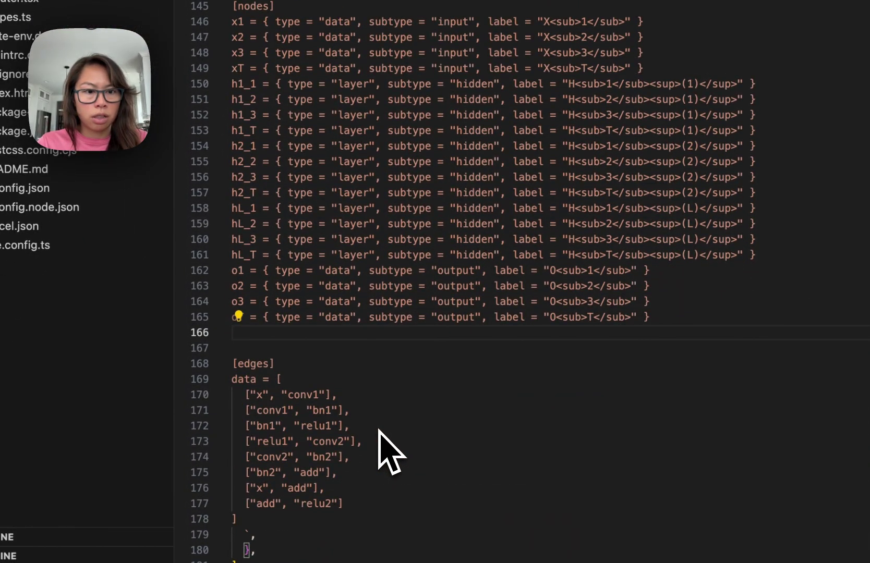
Step: Replace the old edges with ChatGPT's Deep RNN edges, x1→h1_1 through hL_T→oT
{"action": "key", "text": "super+Tab"}
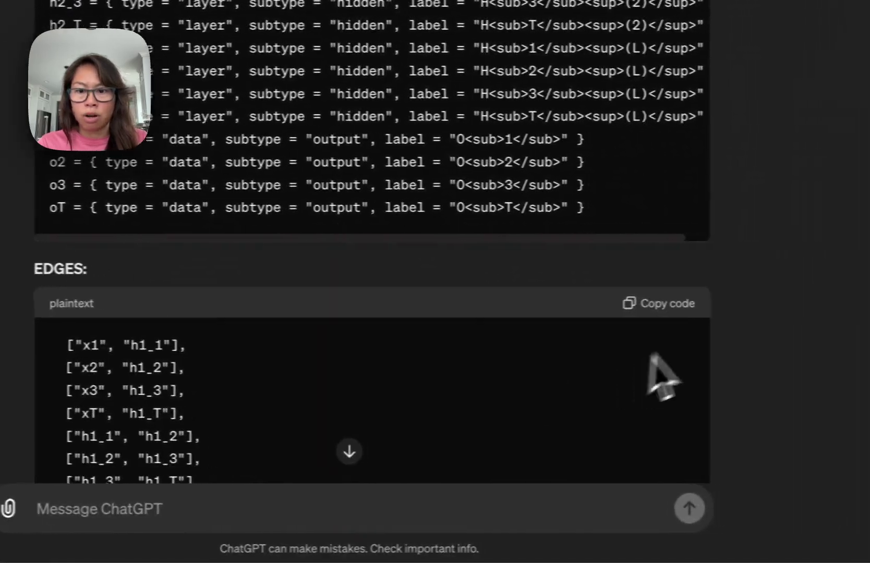
{"action": "left_click", "coordinate": [786, 363]}
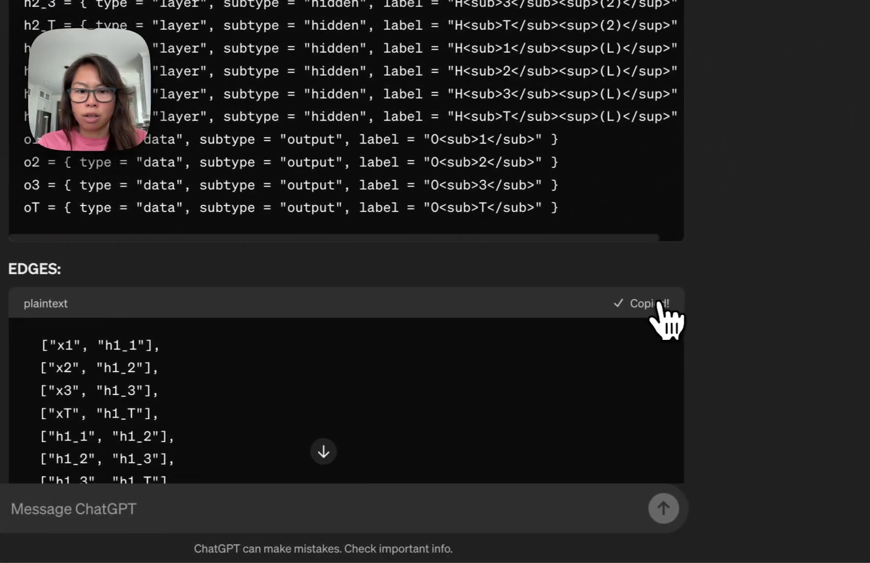
{"action": "key", "text": "super+Tab"}
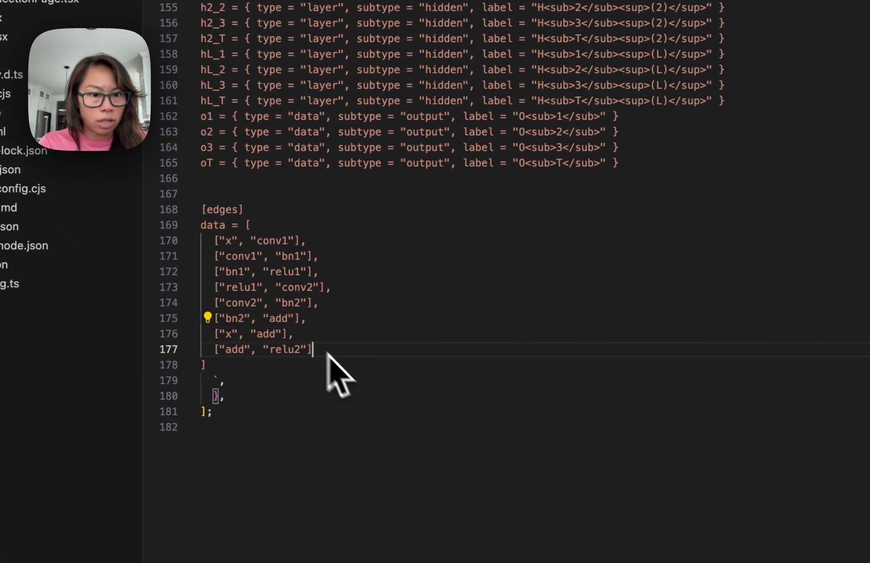
{"action": "left_click", "coordinate": [319, 348]}
{"action": "key", "text": "shift+Up"}
{"action": "left_click", "coordinate": [201, 240], "text": "shift"}
{"action": "key", "text": "super+v"}
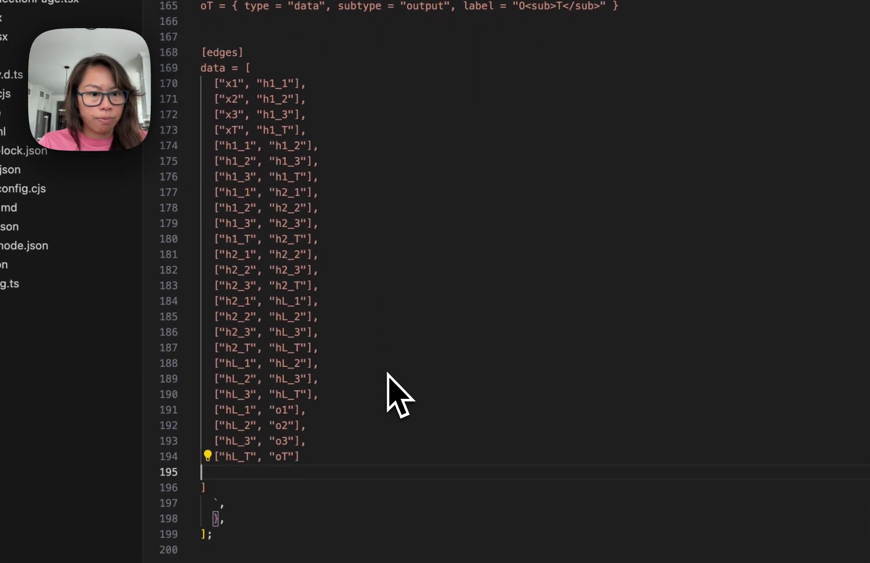
Step: Bring the Graph Game browser window forward to play the Deep RNN level
{"action": "key", "text": "super+Tab"}
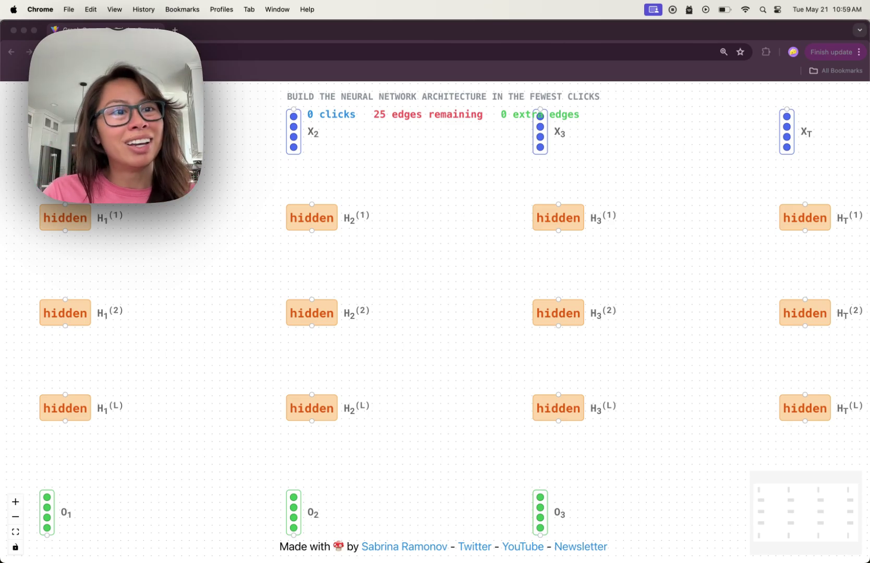
{"action": "key", "text": "super+Tab"}
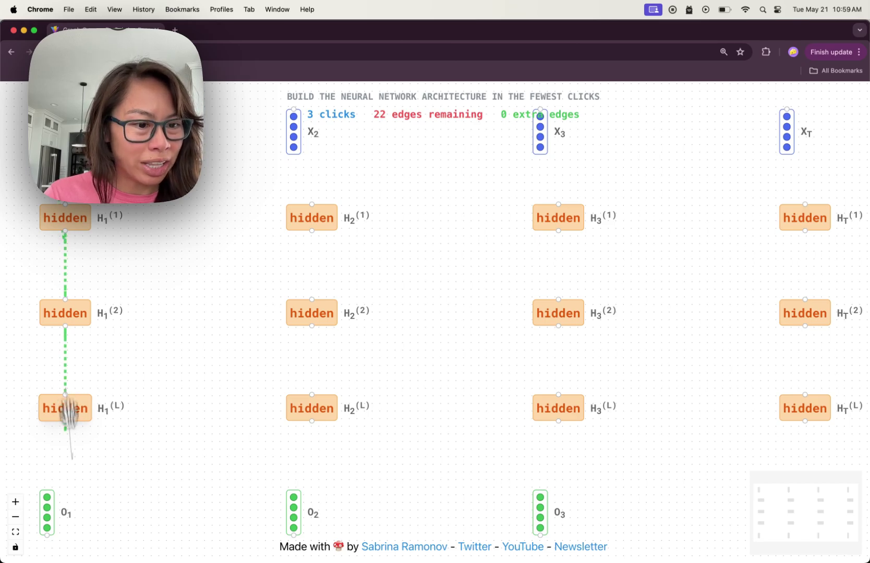
Step: Connect H1(L) to output O1 to finish the first column
{"action": "left_click_drag", "start_coordinate": [70, 432], "coordinate": [101, 503]}
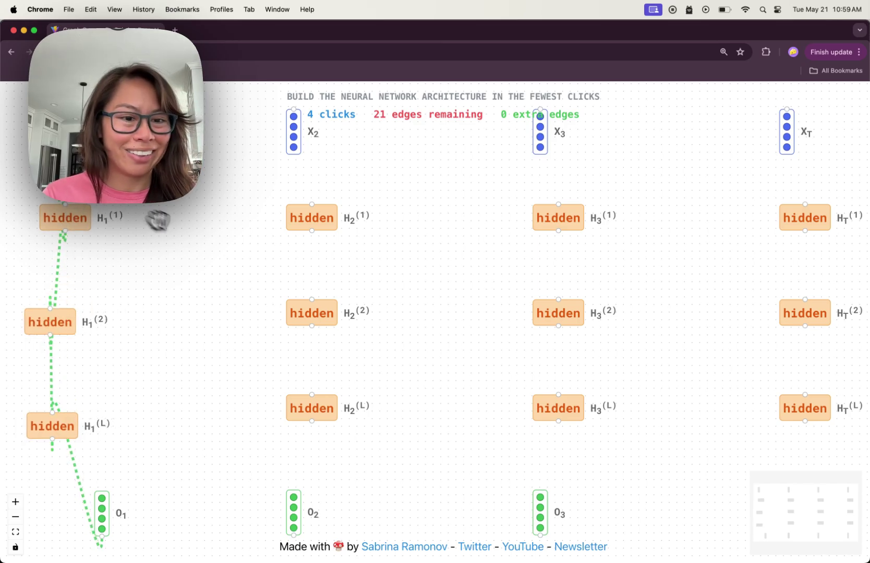
{"action": "key", "text": "super+a"}
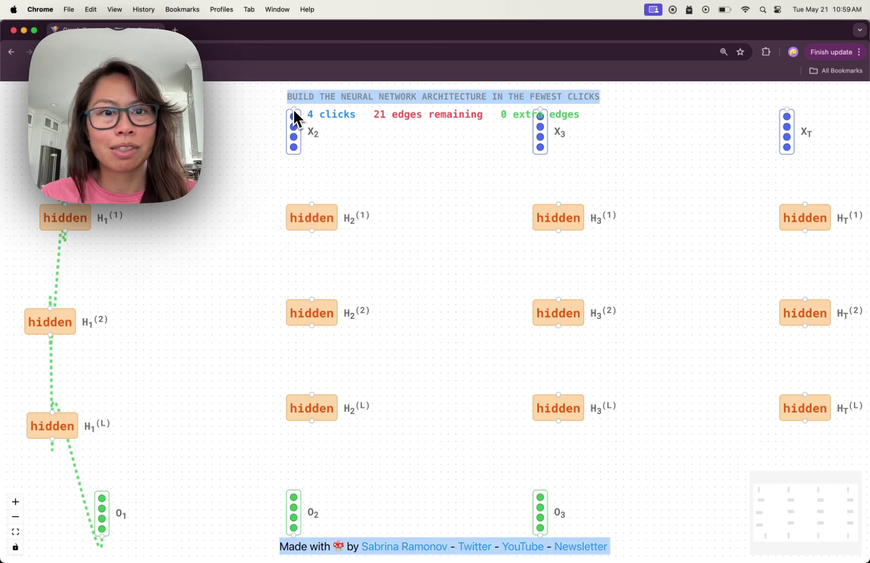
{"action": "left_click_drag", "start_coordinate": [296, 116], "coordinate": [321, 206]}
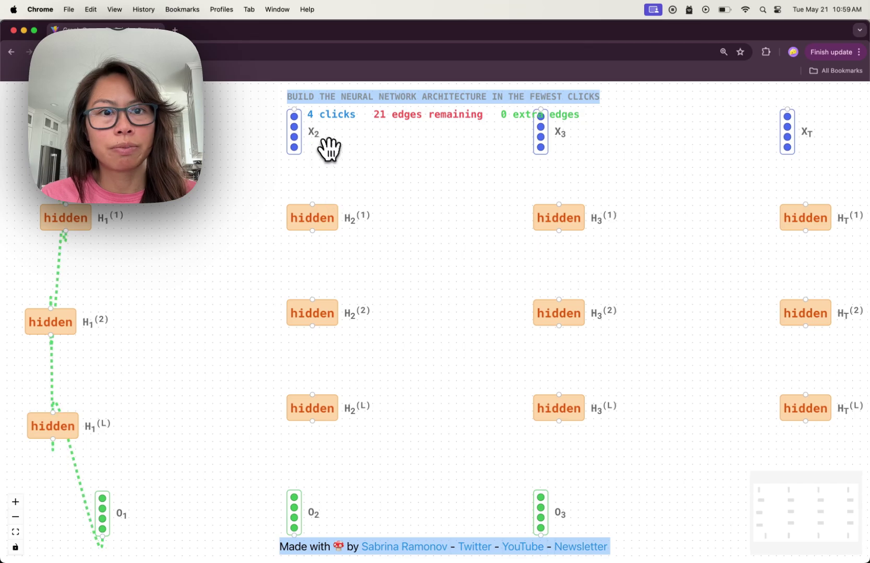
{"action": "left_click_drag", "start_coordinate": [298, 119], "coordinate": [281, 215]}
{"action": "scroll", "coordinate": [260, 186], "scroll_direction": "up", "scroll_amount": 5}
{"action": "scroll", "coordinate": [314, 135], "scroll_direction": "down", "scroll_amount": 5}
{"action": "scroll", "coordinate": [317, 135], "scroll_direction": "up", "scroll_amount": 10}
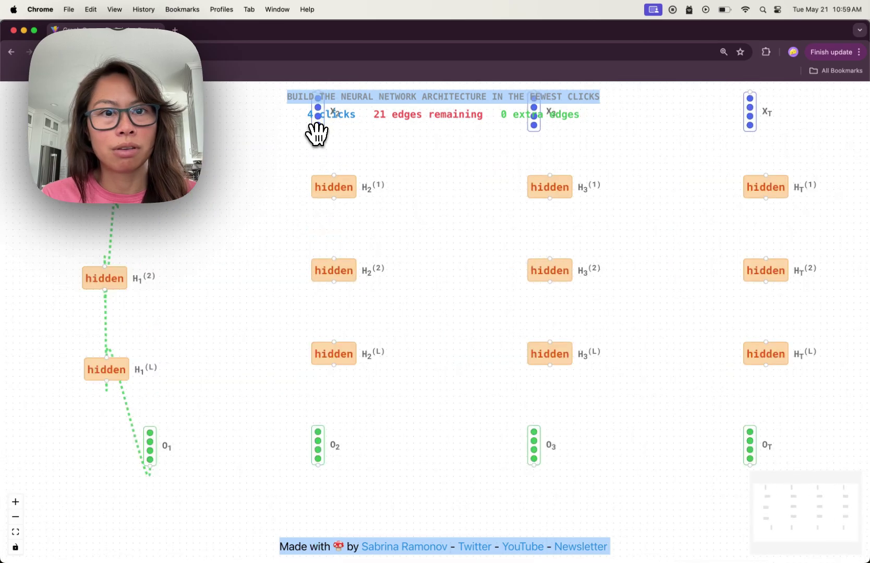
{"action": "scroll", "coordinate": [316, 135], "scroll_direction": "down", "scroll_amount": 5}
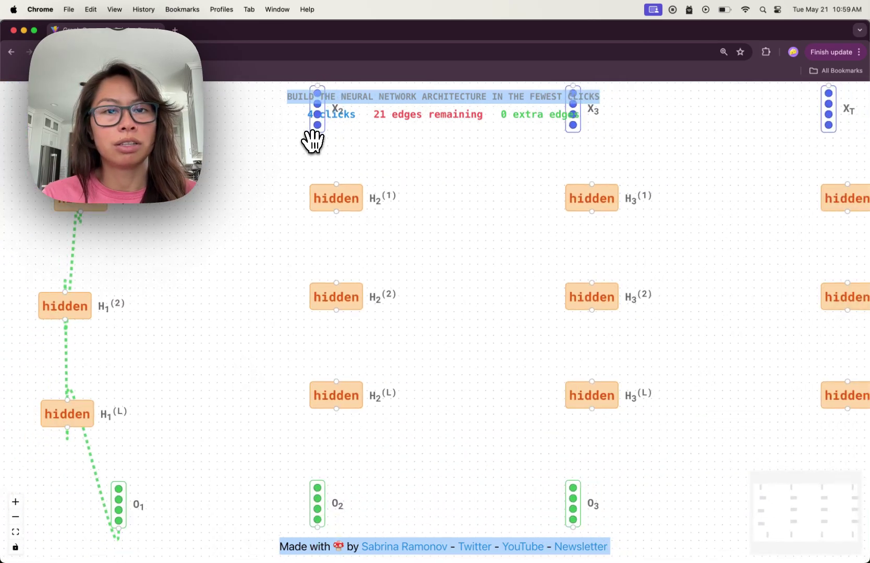
Step: Wire the X2 column: X2 to H2(1), then H2(2), H2(L) and output O2
{"action": "left_click_drag", "start_coordinate": [277, 177], "coordinate": [264, 235]}
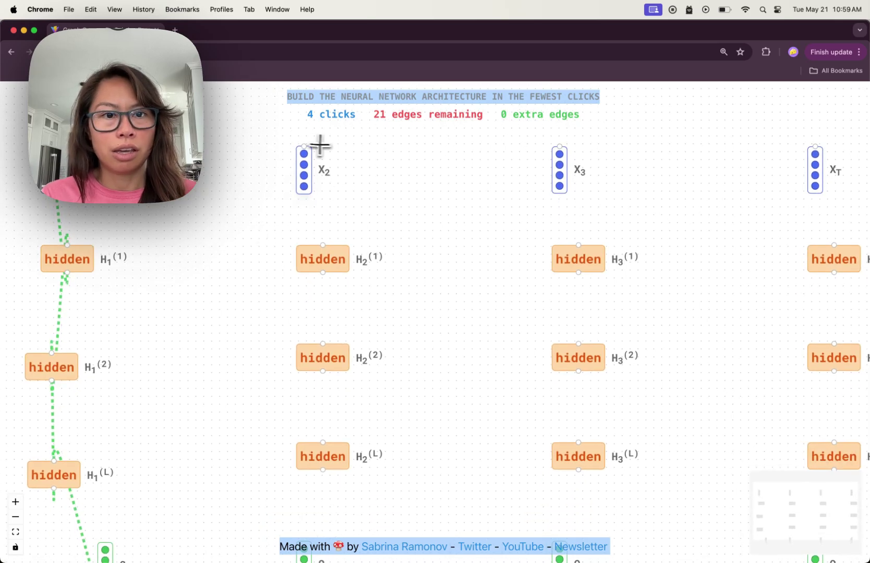
{"action": "left_click_drag", "start_coordinate": [303, 148], "coordinate": [319, 263]}
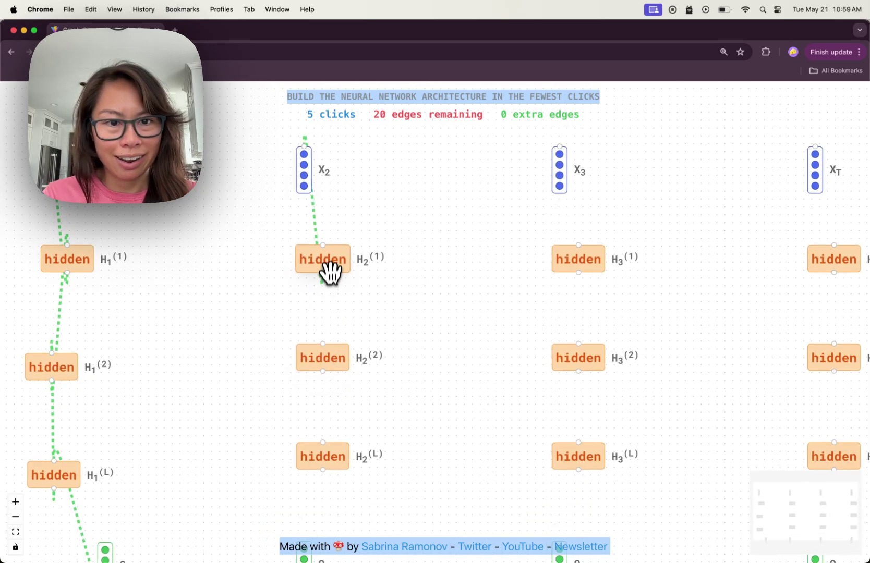
{"action": "left_click_drag", "start_coordinate": [266, 330], "coordinate": [272, 325]}
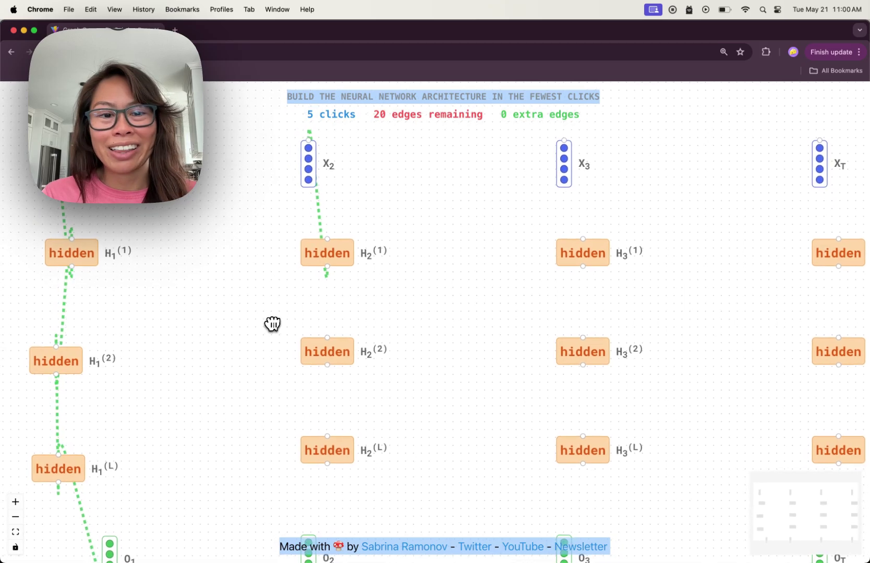
{"action": "left_click_drag", "start_coordinate": [324, 240], "coordinate": [325, 458]}
{"action": "left_click_drag", "start_coordinate": [255, 464], "coordinate": [256, 388]}
{"action": "left_click_drag", "start_coordinate": [325, 389], "coordinate": [305, 506]}
Step: Wire the X3 column through H3(1), H3(2), H3(L) to O3, deleting the wrong X3→H3(2) edge
{"action": "left_click_drag", "start_coordinate": [415, 375], "coordinate": [371, 451]}
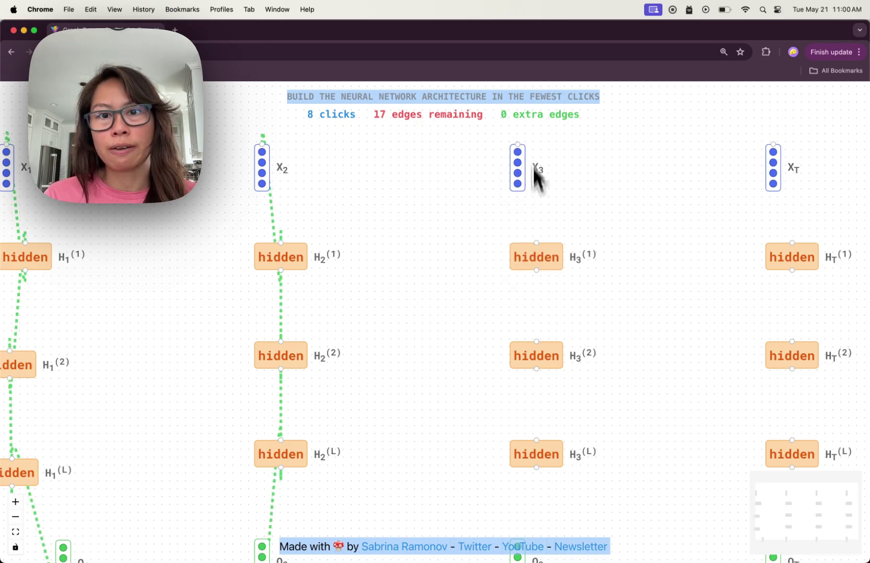
{"action": "left_click_drag", "start_coordinate": [532, 234], "coordinate": [536, 242]}
{"action": "left_click_drag", "start_coordinate": [518, 144], "coordinate": [534, 364]}
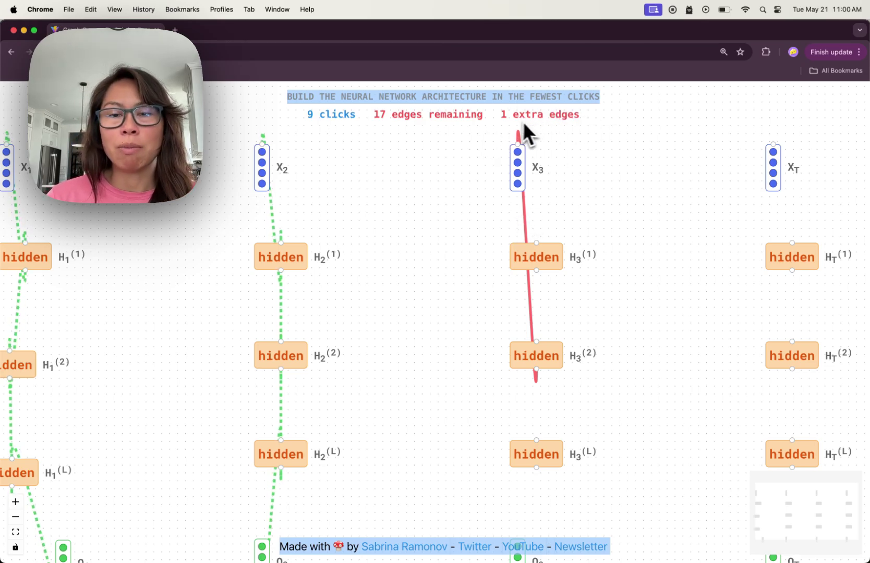
{"action": "left_click", "coordinate": [525, 216]}
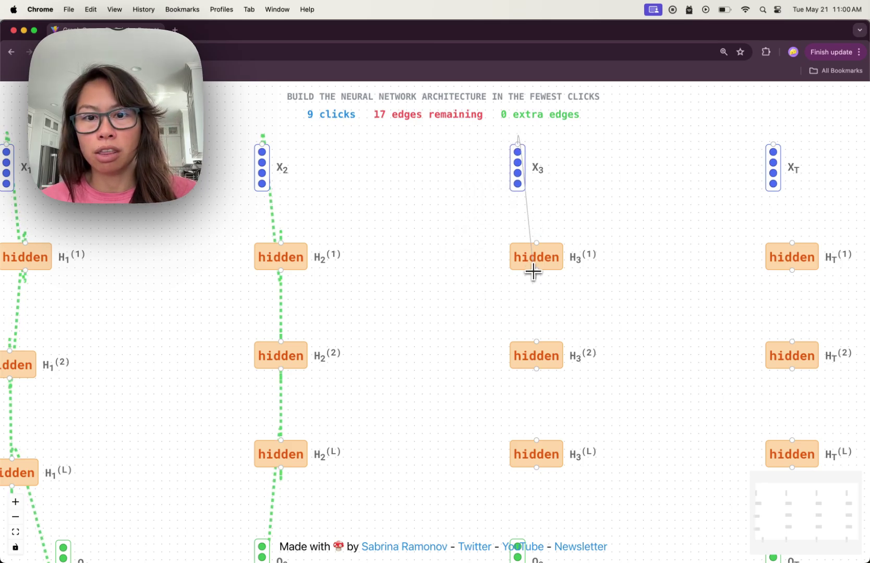
{"action": "left_click_drag", "start_coordinate": [533, 272], "coordinate": [534, 397]}
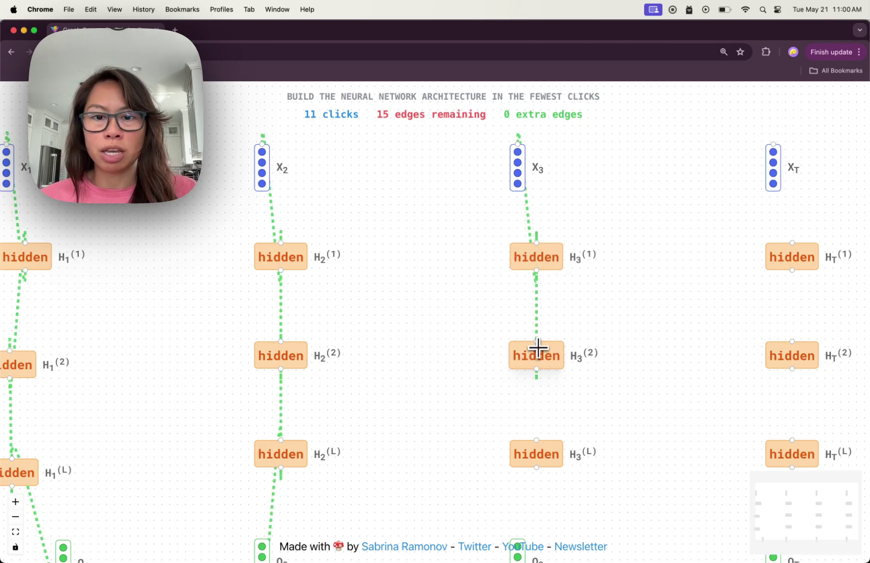
{"action": "left_click_drag", "start_coordinate": [538, 348], "coordinate": [537, 471]}
{"action": "left_click_drag", "start_coordinate": [461, 482], "coordinate": [450, 413]}
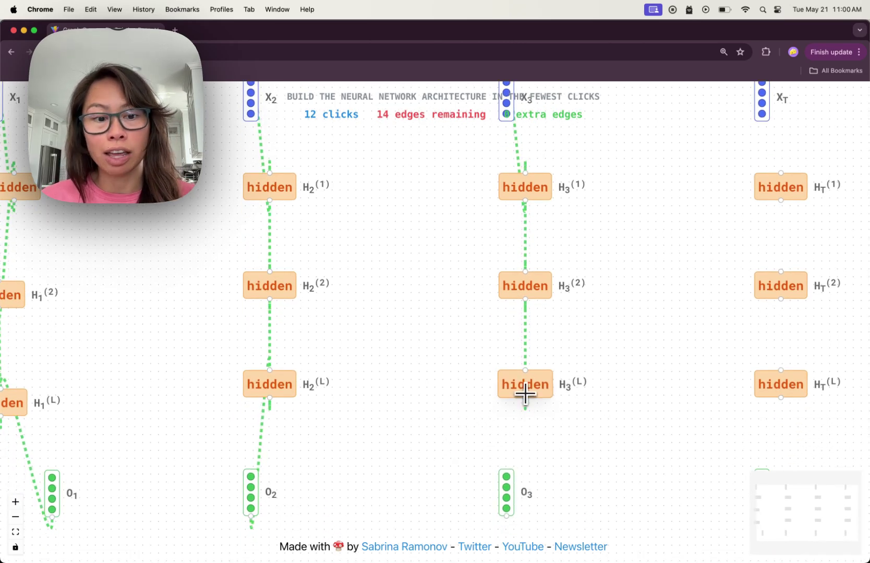
{"action": "left_click_drag", "start_coordinate": [524, 396], "coordinate": [507, 514]}
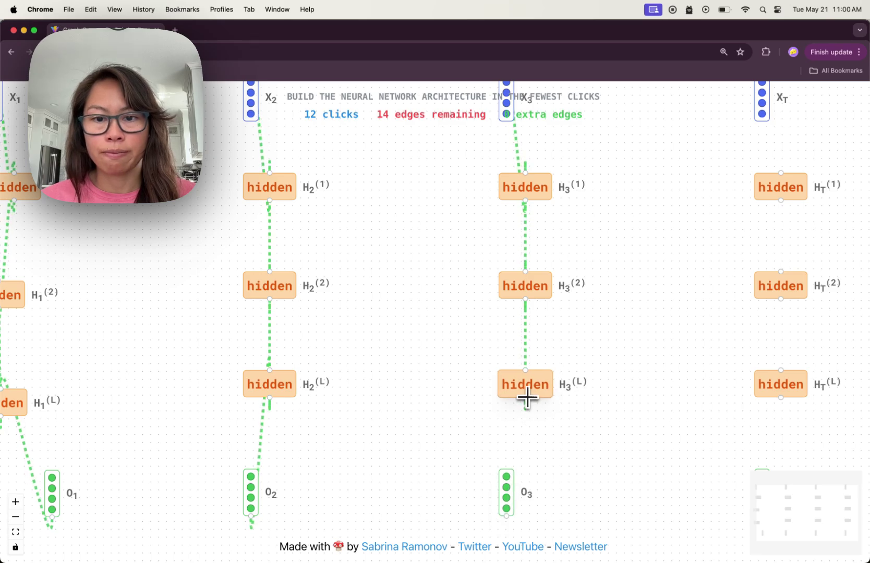
{"action": "left_click_drag", "start_coordinate": [525, 398], "coordinate": [507, 516]}
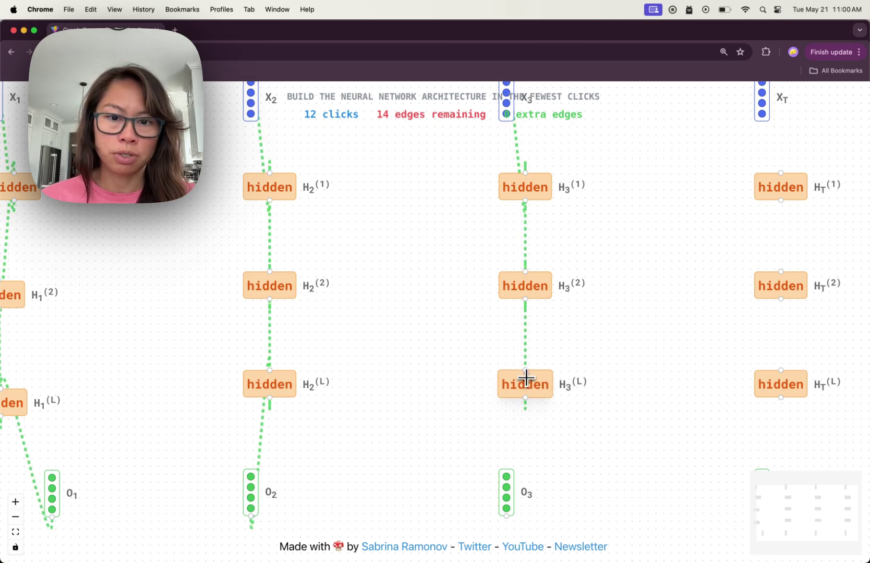
{"action": "left_click_drag", "start_coordinate": [524, 379], "coordinate": [504, 522]}
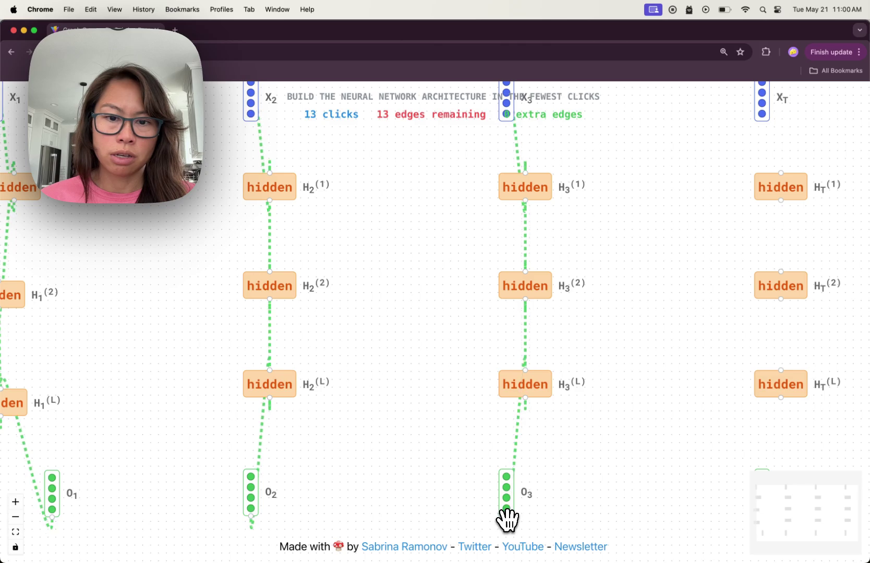
Step: Wire the XT column: XT to HT(1), HT(2) to HT(L), and HT(L) to OT
{"action": "left_click_drag", "start_coordinate": [610, 357], "coordinate": [408, 317]}
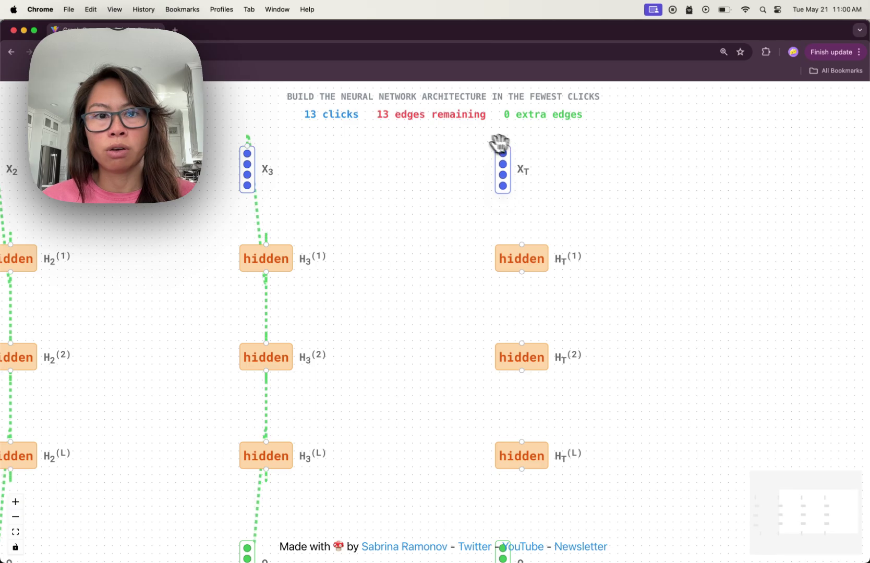
{"action": "left_click_drag", "start_coordinate": [496, 143], "coordinate": [516, 466]}
{"action": "left_click_drag", "start_coordinate": [459, 512], "coordinate": [462, 403]}
{"action": "left_click_drag", "start_coordinate": [524, 338], "coordinate": [501, 482]}
Step: Add horizontal hidden links H1(1)→H2(1)→H3(1)→HT(1), plus H1(2)→H2(2) and H1(L)→H2(L)
{"action": "scroll", "coordinate": [542, 461], "scroll_direction": "down", "scroll_amount": 5}
{"action": "scroll", "coordinate": [543, 461], "scroll_direction": "down", "scroll_amount": 2}
{"action": "scroll", "coordinate": [152, 433], "scroll_direction": "left", "scroll_amount": 2}
{"action": "left_click_drag", "start_coordinate": [161, 422], "coordinate": [175, 424]}
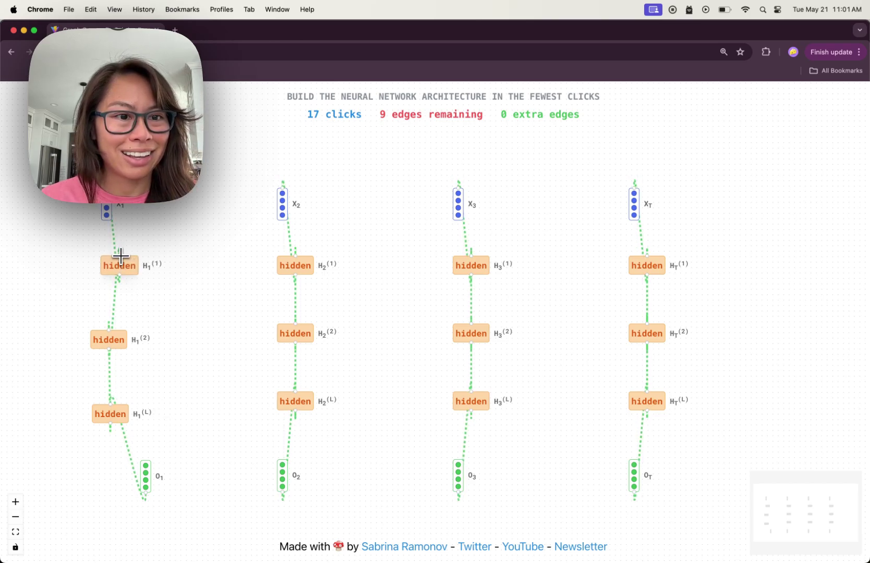
{"action": "left_click_drag", "start_coordinate": [121, 256], "coordinate": [303, 292]}
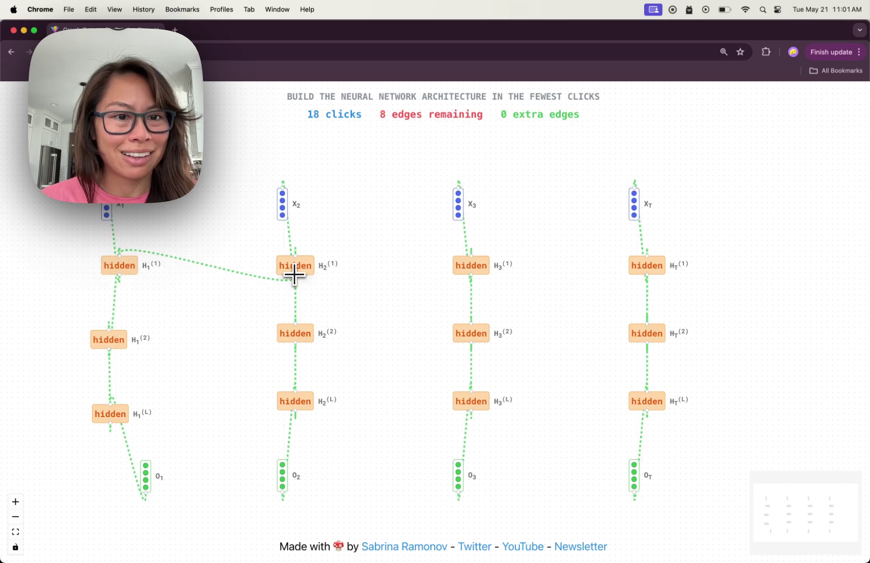
{"action": "left_click_drag", "start_coordinate": [295, 256], "coordinate": [481, 276]}
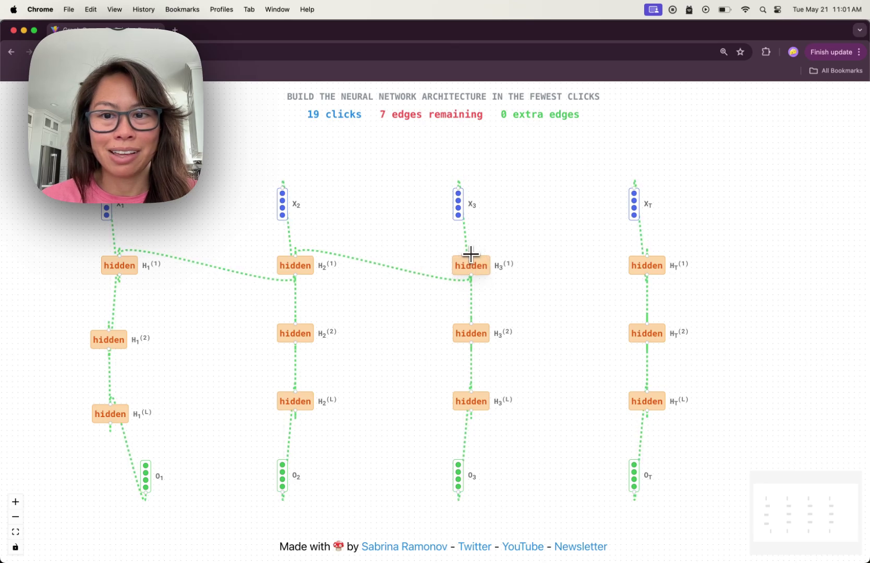
{"action": "left_click_drag", "start_coordinate": [473, 257], "coordinate": [645, 289]}
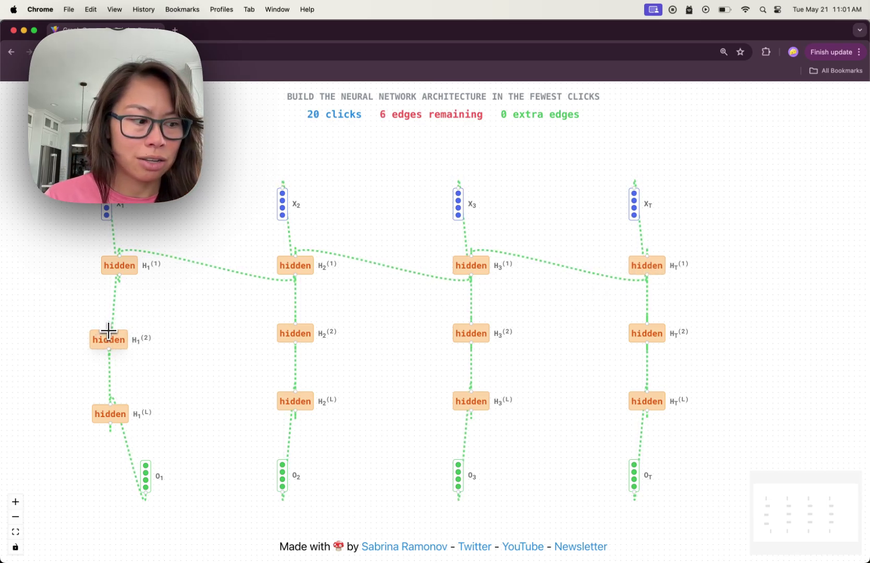
{"action": "left_click_drag", "start_coordinate": [109, 332], "coordinate": [647, 340]}
{"action": "left_click_drag", "start_coordinate": [111, 405], "coordinate": [644, 409]}
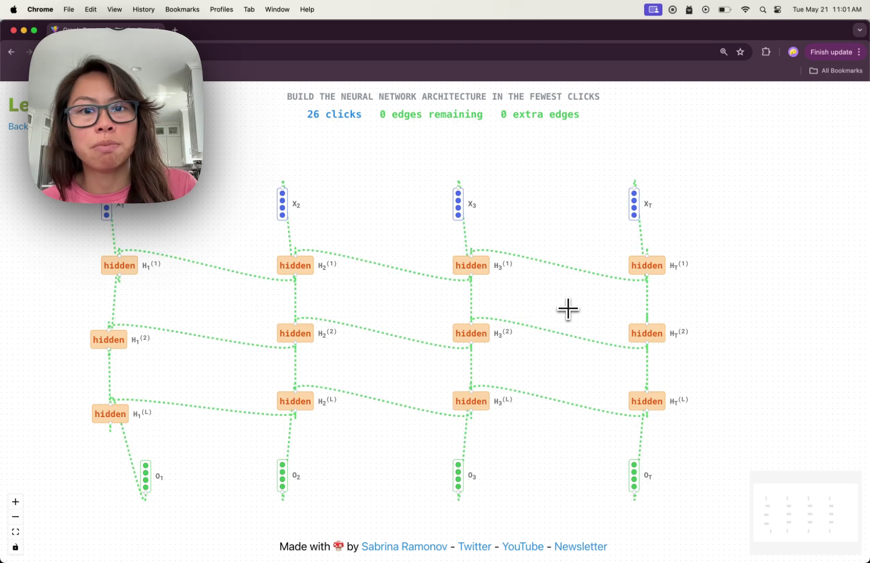
Step: Open deeprnn from Downloads in Preview, close Finder, and place a short window at top
{"action": "key", "text": "super+Tab"}
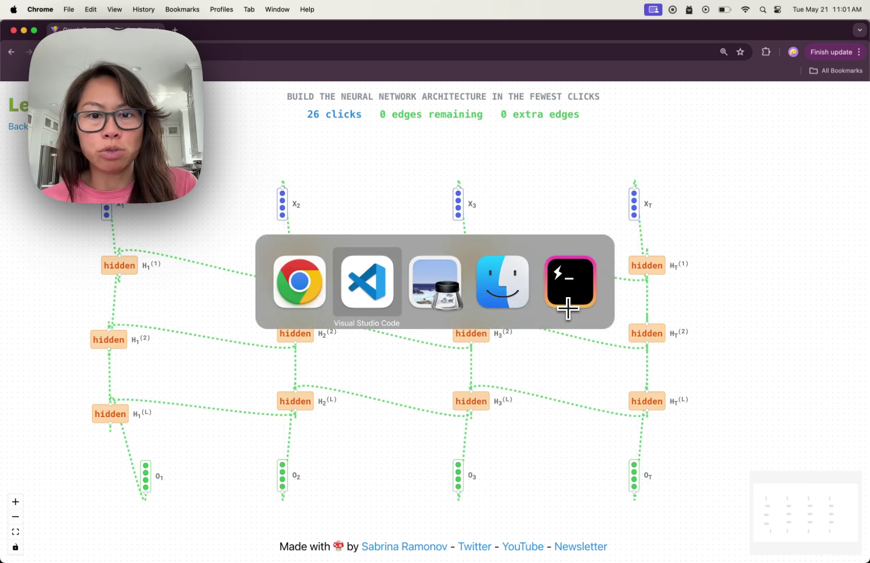
{"action": "key", "text": "super+Tab"}
{"action": "key", "text": "super+Tab"}
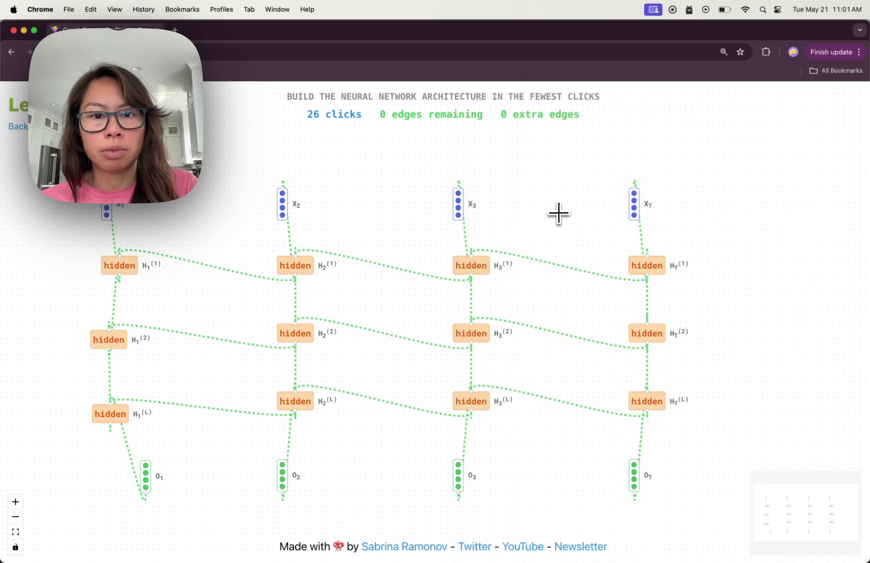
{"action": "key", "text": "super+Tab"}
{"action": "key", "text": "super+Tab"}
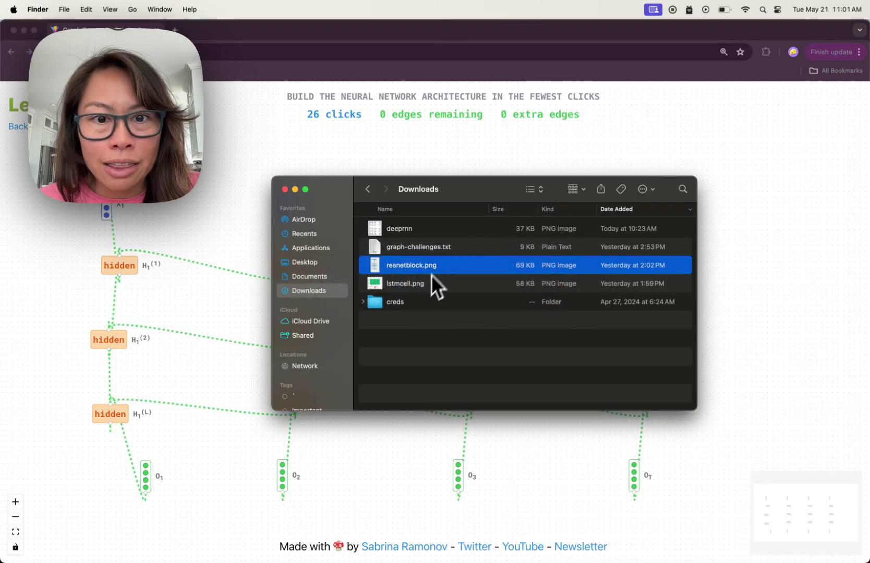
{"action": "left_click", "coordinate": [441, 235]}
{"action": "double_click", "coordinate": [440, 232]}
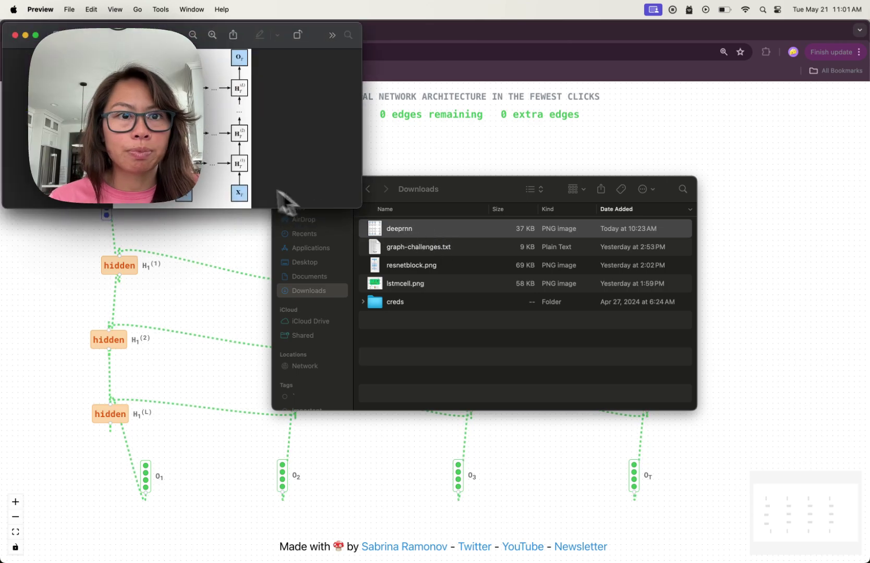
{"action": "left_click", "coordinate": [437, 184]}
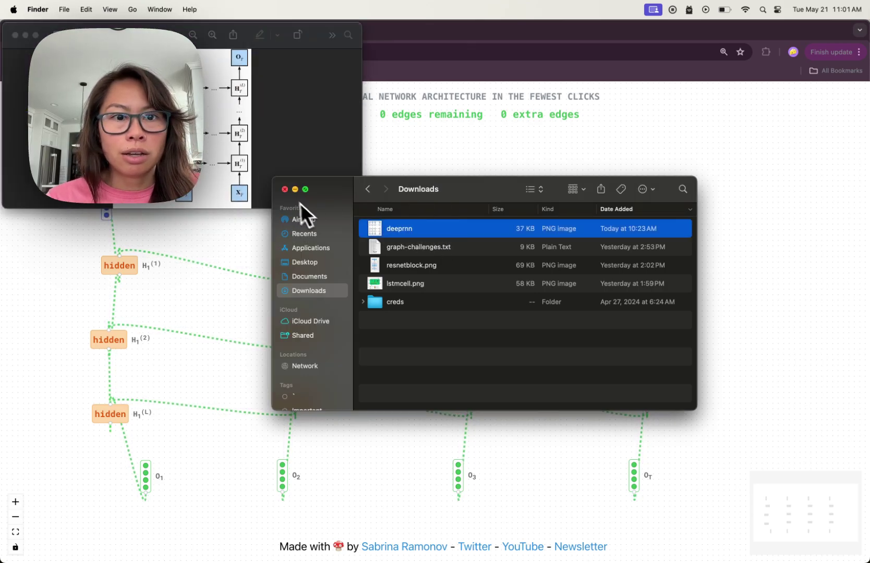
{"action": "left_click", "coordinate": [295, 189]}
{"action": "left_click_drag", "start_coordinate": [124, 37], "coordinate": [450, 37]}
{"action": "left_click_drag", "start_coordinate": [368, 206], "coordinate": [298, 173]}
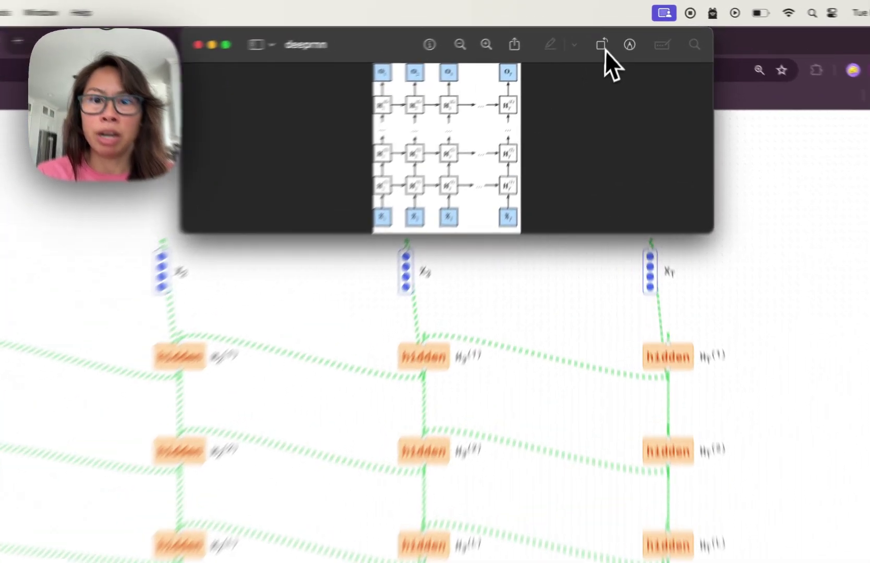
Step: Flip the deeprnn diagram upside down, enlarge the Preview window, then rotate it upright again
{"action": "left_click", "coordinate": [605, 50]}
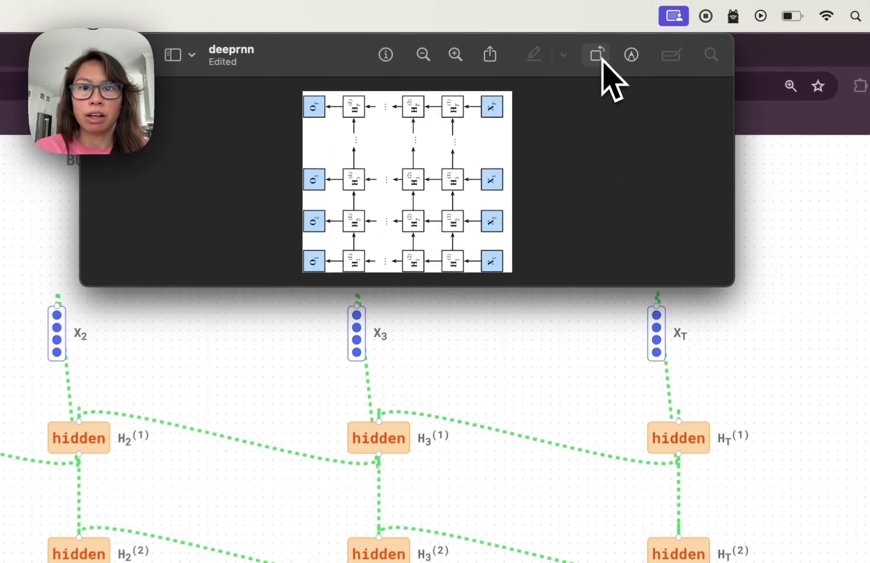
{"action": "left_click", "coordinate": [605, 50]}
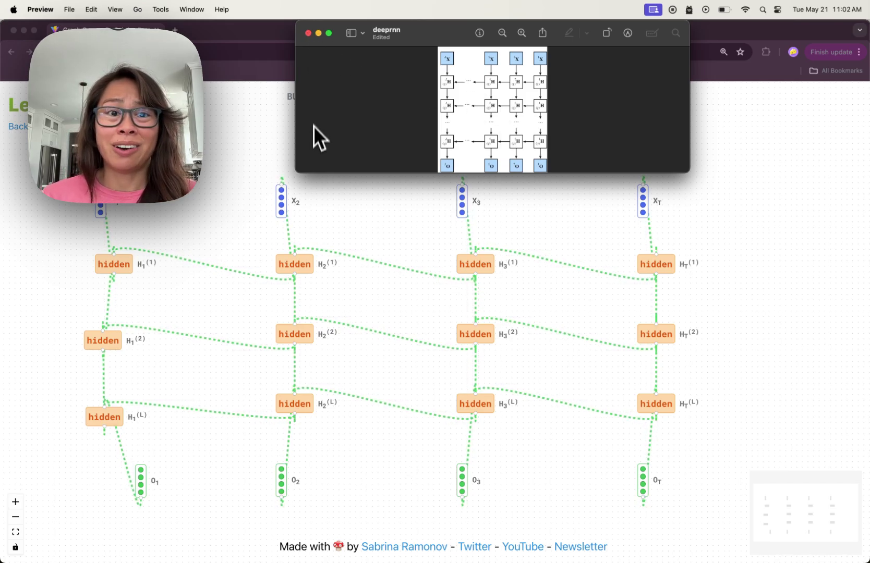
{"action": "left_click_drag", "start_coordinate": [298, 175], "coordinate": [223, 398]}
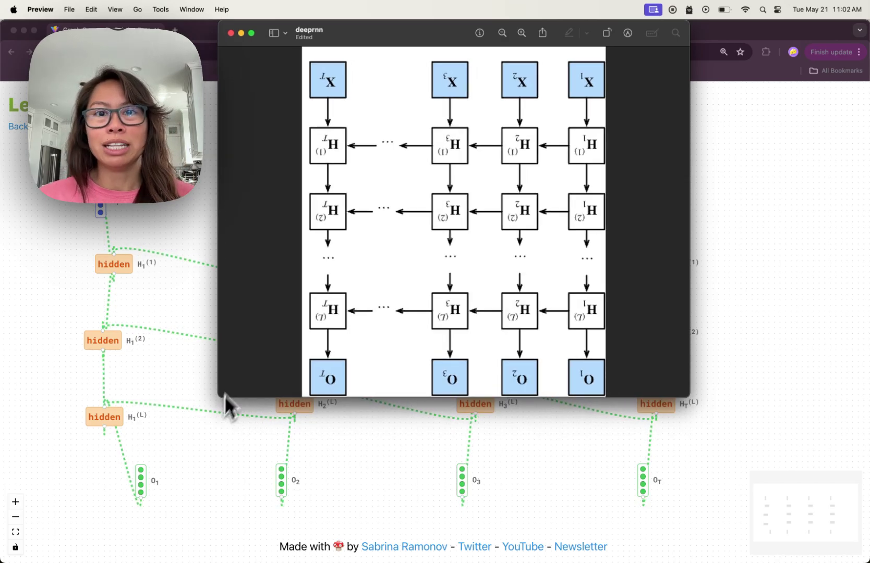
{"action": "left_click", "coordinate": [607, 33]}
{"action": "left_click", "coordinate": [607, 33]}
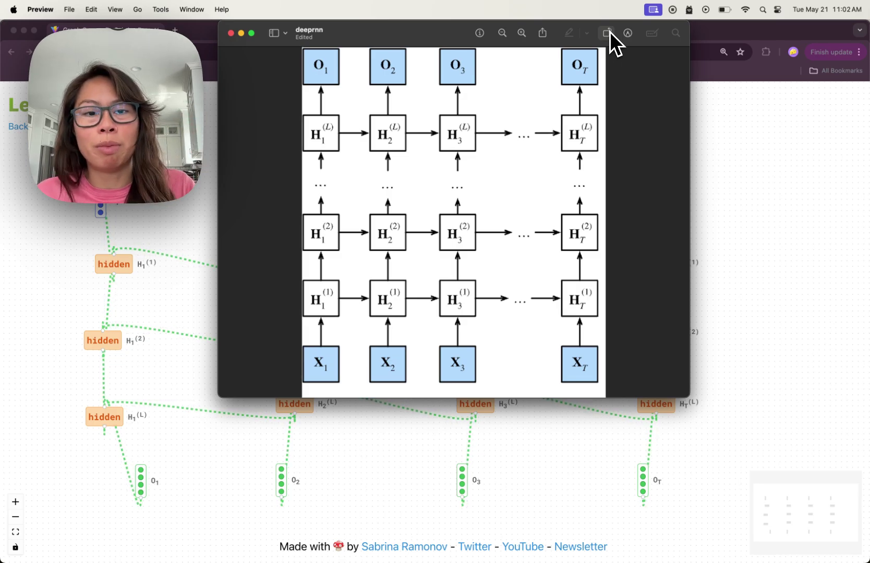
Step: Review the Deep RNN node definition lines in levels.ts, then return to Chrome
{"action": "key", "text": "super+Tab"}
{"action": "key", "text": "super+Tab"}
{"action": "key", "text": "super+Tab"}
{"action": "scroll", "coordinate": [409, 220], "scroll_direction": "up", "scroll_amount": 5}
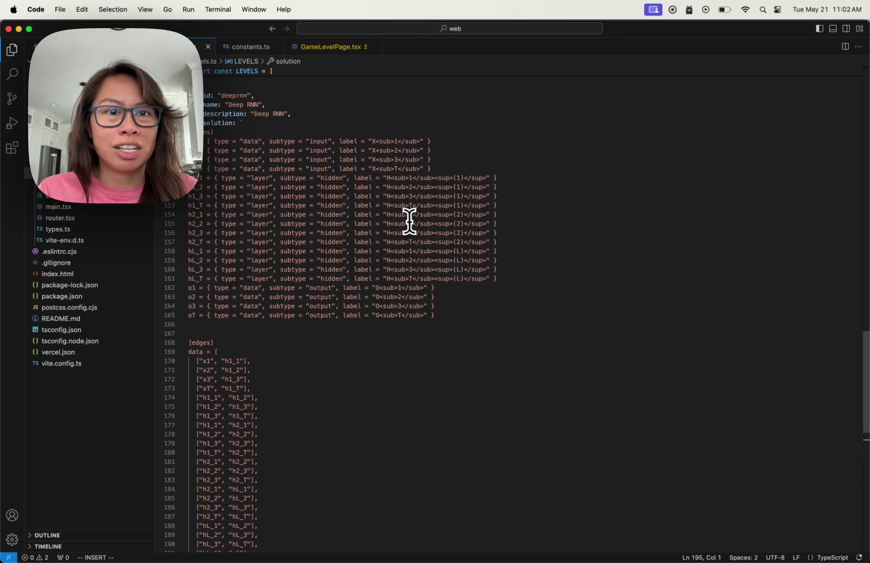
{"action": "scroll", "coordinate": [410, 221], "scroll_direction": "up", "scroll_amount": 4}
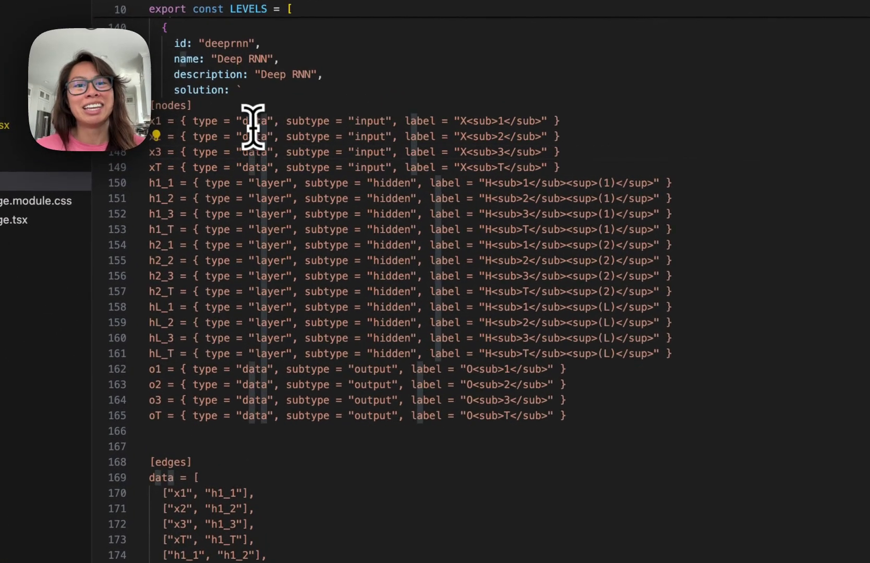
{"action": "left_click_drag", "start_coordinate": [568, 417], "coordinate": [251, 122]}
{"action": "left_click", "coordinate": [253, 121]}
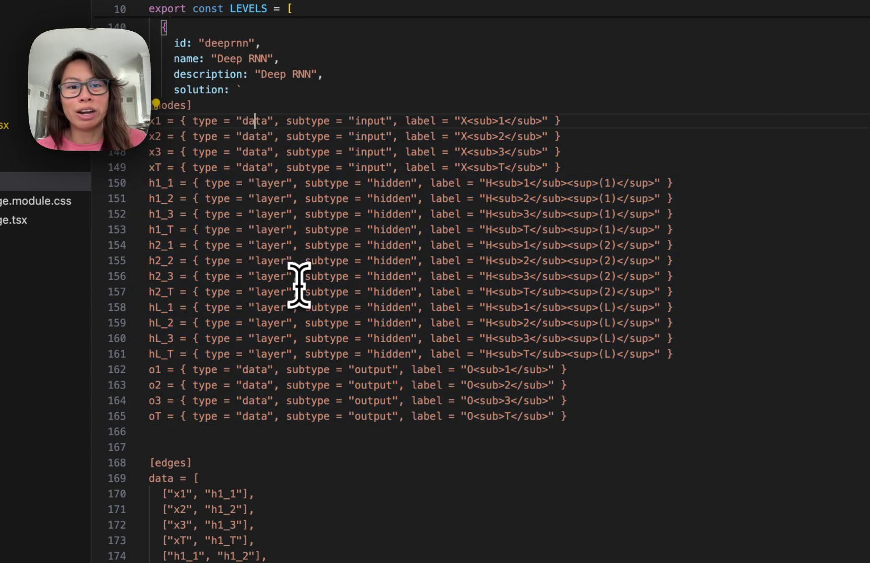
{"action": "key", "text": "super+Tab"}
{"action": "key", "text": "super+Tab"}
{"action": "key", "text": "super+Tab"}
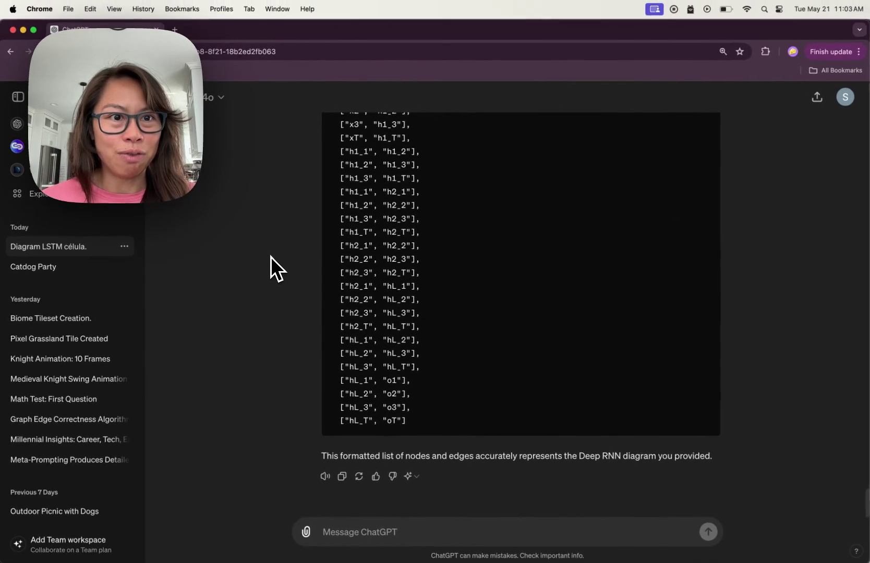
{"action": "scroll", "coordinate": [271, 257], "scroll_direction": "up", "scroll_amount": 15}
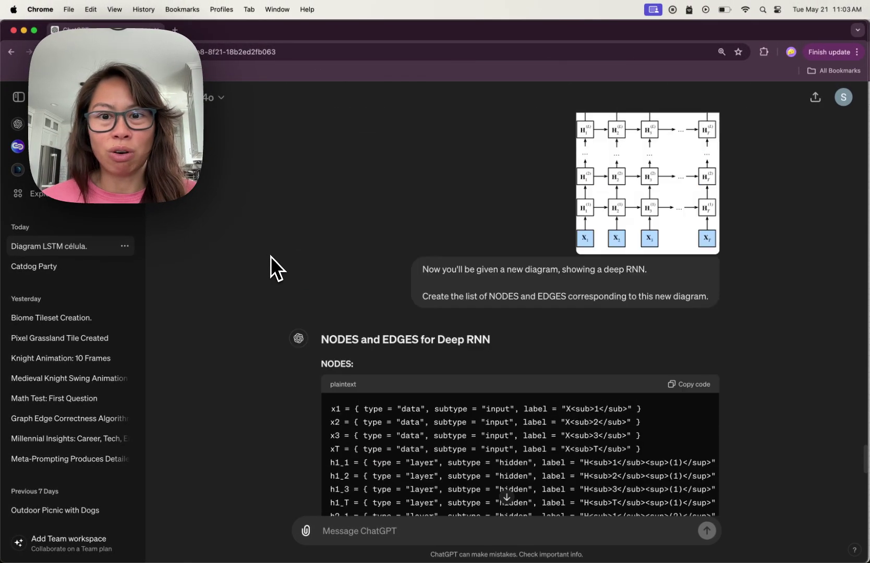
{"action": "scroll", "coordinate": [271, 257], "scroll_direction": "down", "scroll_amount": 5}
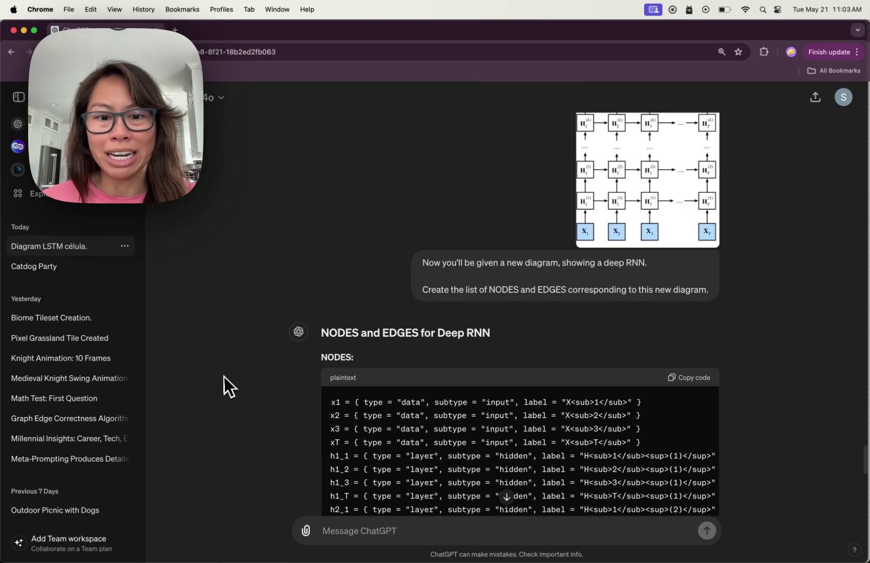
{"action": "scroll", "coordinate": [223, 379], "scroll_direction": "down", "scroll_amount": 5}
{"action": "scroll", "coordinate": [223, 380], "scroll_direction": "down", "scroll_amount": 5}
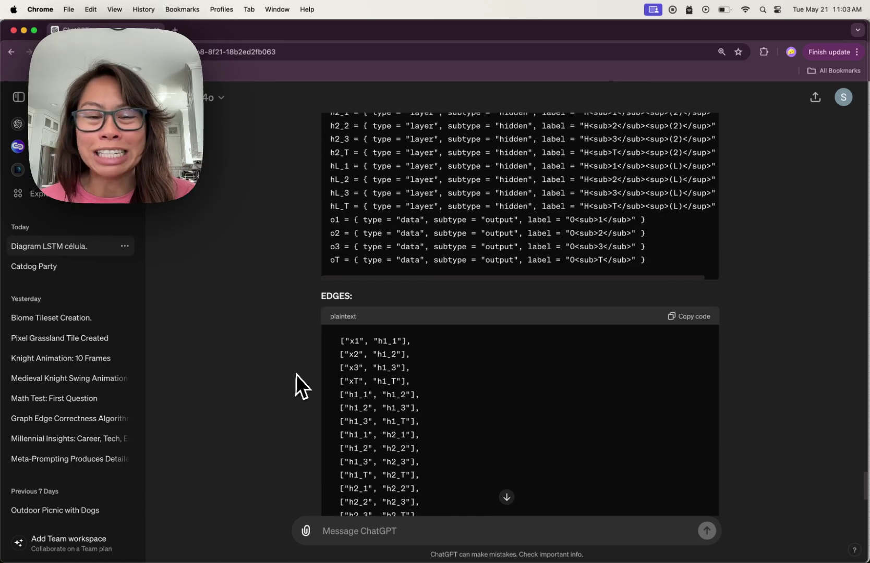
{"action": "scroll", "coordinate": [291, 374], "scroll_direction": "down", "scroll_amount": 2}
{"action": "scroll", "coordinate": [291, 360], "scroll_direction": "down", "scroll_amount": 2}
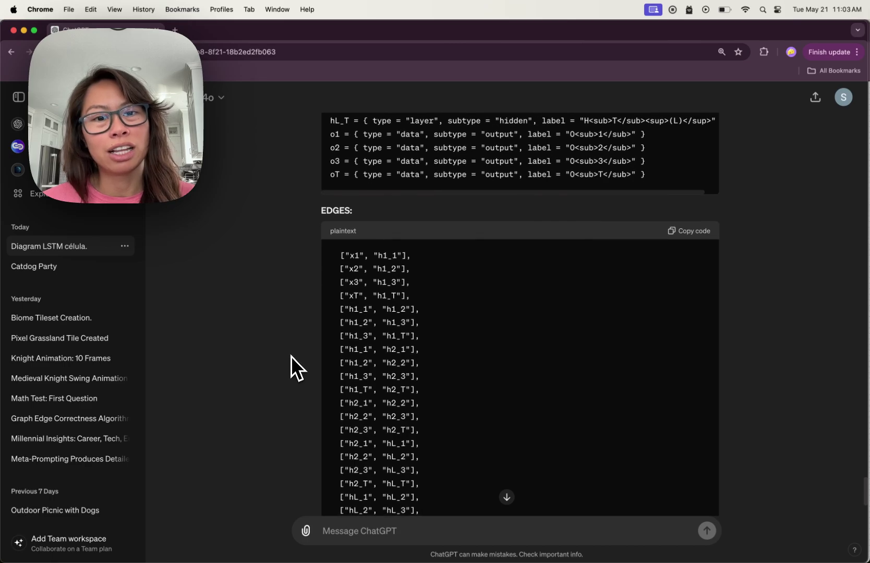
{"action": "left_click_drag", "start_coordinate": [424, 258], "coordinate": [327, 254]}
{"action": "left_click", "coordinate": [327, 254]}
{"action": "left_click_drag", "start_coordinate": [438, 286], "coordinate": [329, 259]}
{"action": "left_click", "coordinate": [329, 258]}
{"action": "scroll", "coordinate": [287, 307], "scroll_direction": "up", "scroll_amount": 4}
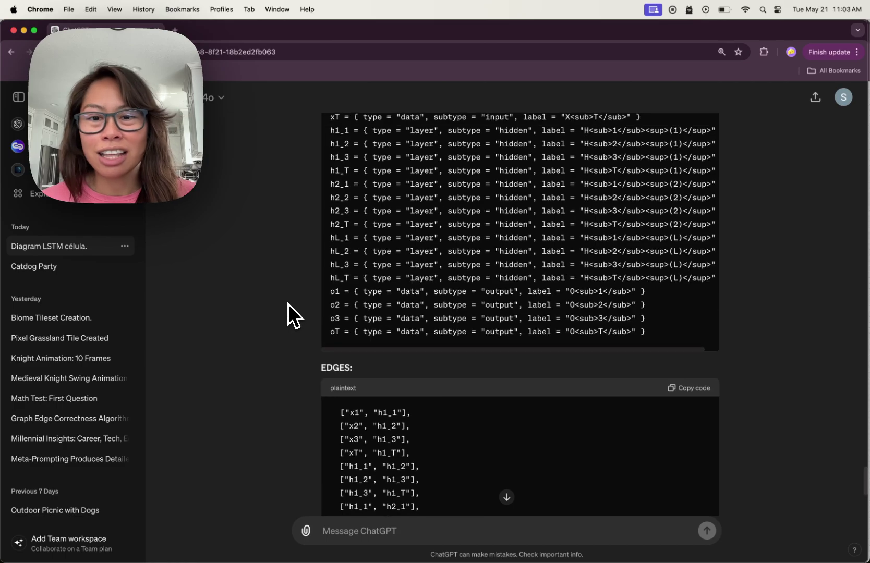
{"action": "scroll", "coordinate": [289, 303], "scroll_direction": "down", "scroll_amount": 3}
{"action": "scroll", "coordinate": [274, 357], "scroll_direction": "down", "scroll_amount": 4}
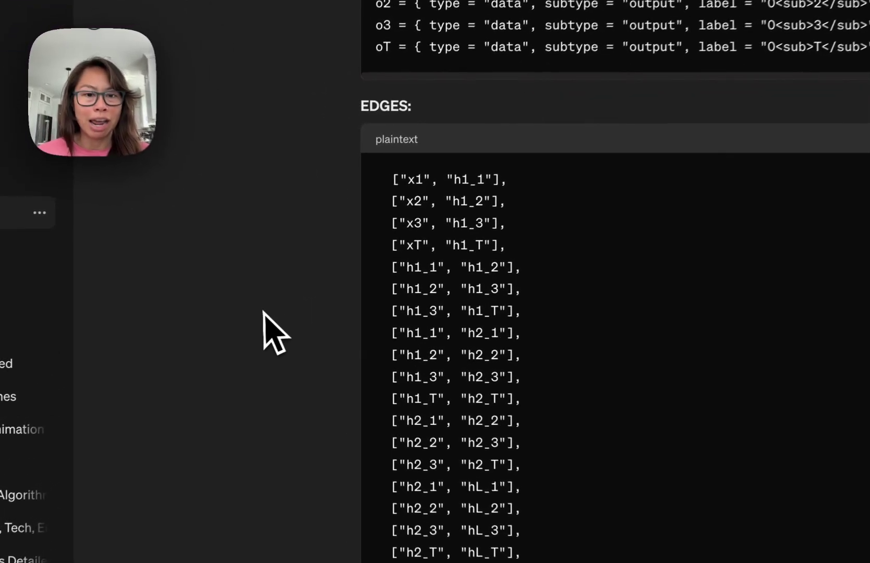
{"action": "scroll", "coordinate": [261, 308], "scroll_direction": "up", "scroll_amount": 3}
{"action": "scroll", "coordinate": [262, 311], "scroll_direction": "up", "scroll_amount": 15}
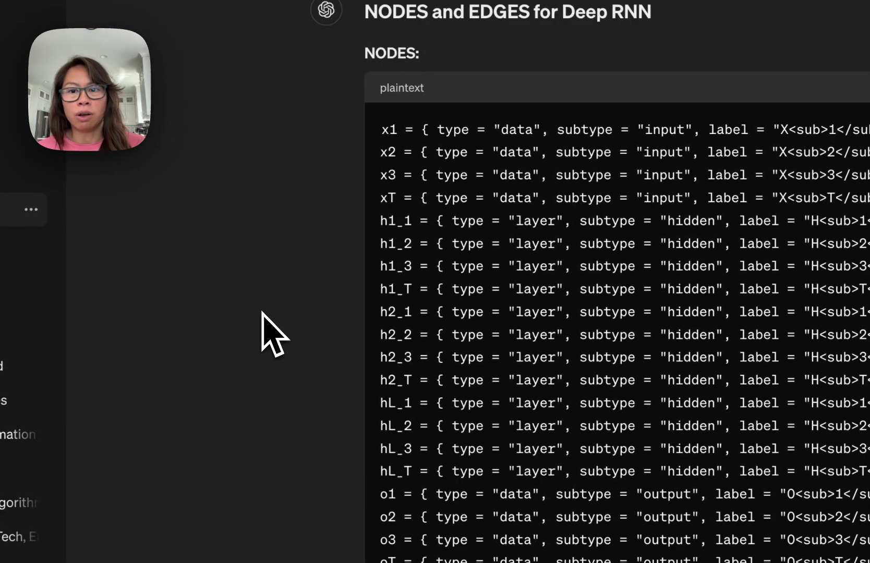
{"action": "left_click_drag", "start_coordinate": [441, 185], "coordinate": [627, 449]}
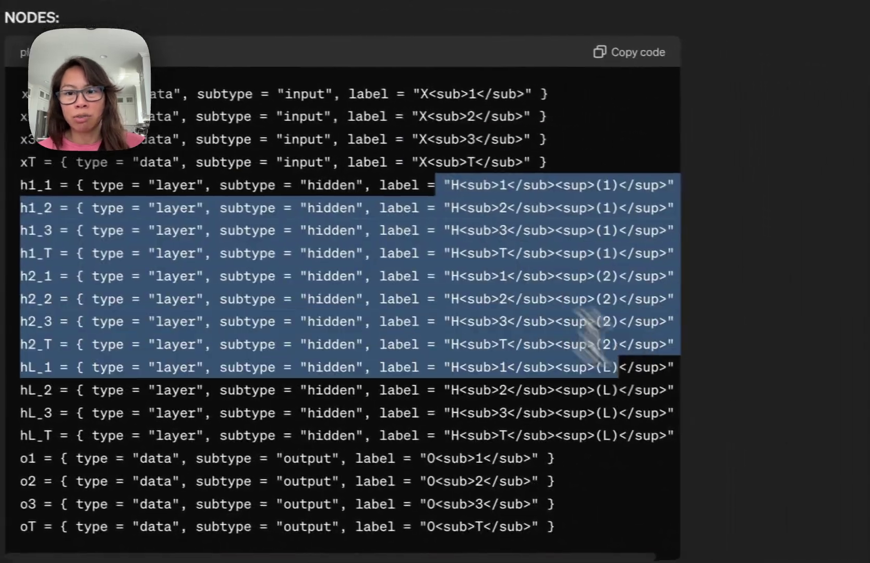
{"action": "left_click", "coordinate": [627, 459]}
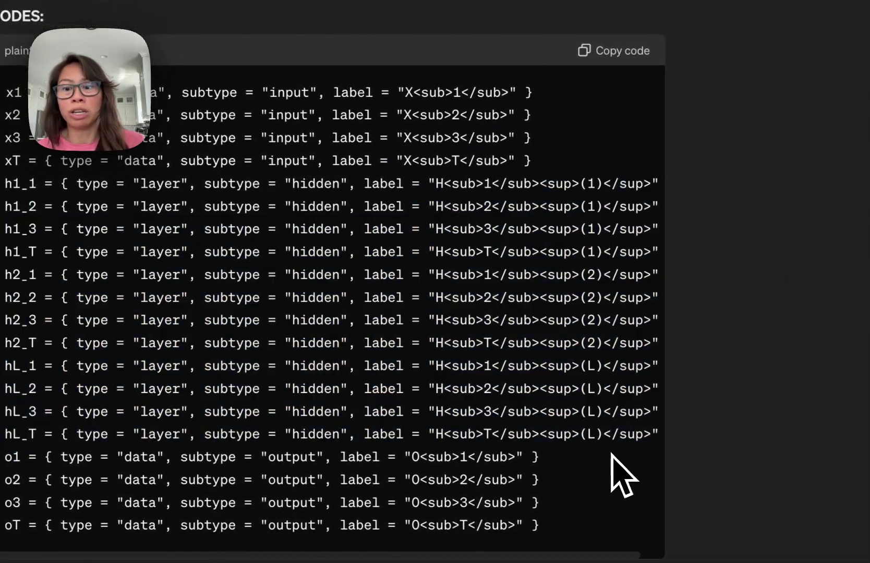
{"action": "left_click_drag", "start_coordinate": [674, 436], "coordinate": [430, 438]}
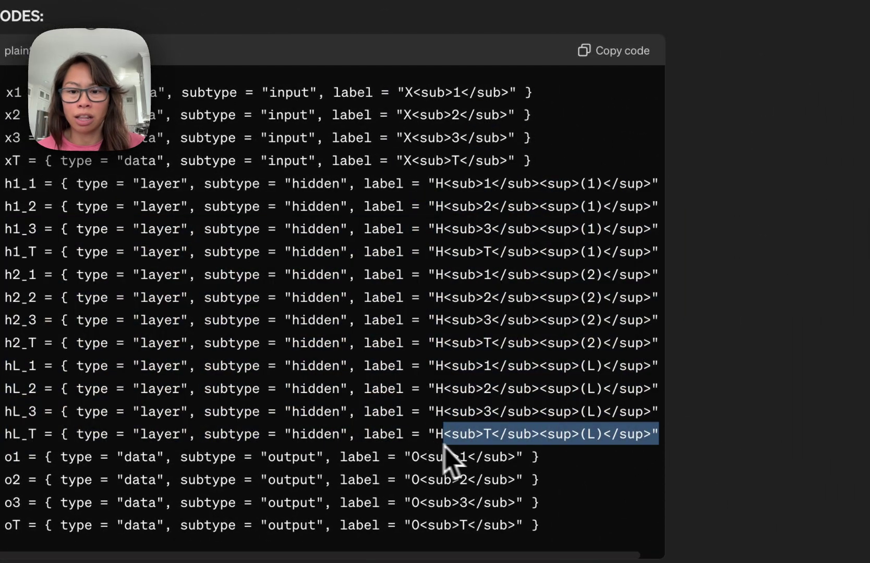
{"action": "left_click", "coordinate": [477, 219]}
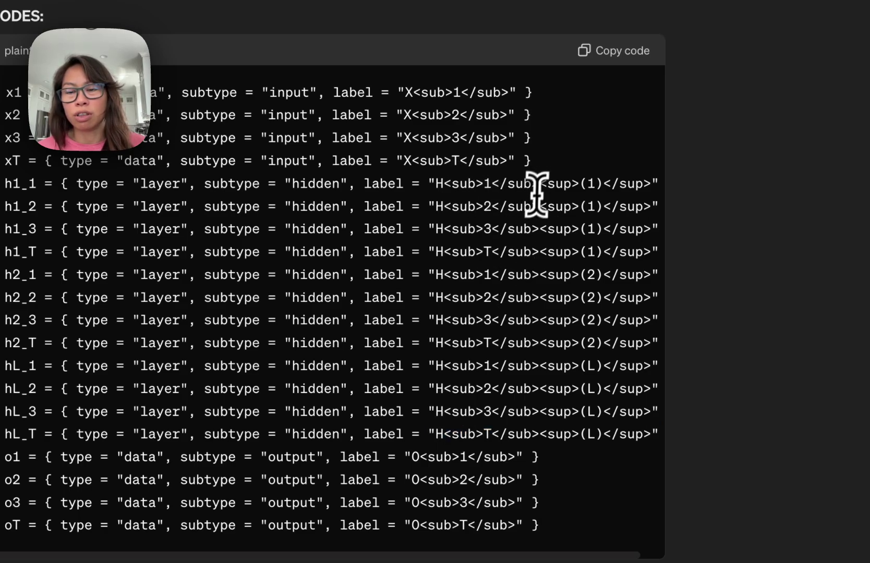
{"action": "left_click_drag", "start_coordinate": [541, 183], "coordinate": [603, 208]}
Step: Clear the label selection and cancel the app switcher, staying on ChatGPT's Deep RNN answer
{"action": "left_click", "coordinate": [601, 219]}
{"action": "key", "text": "super+Tab"}
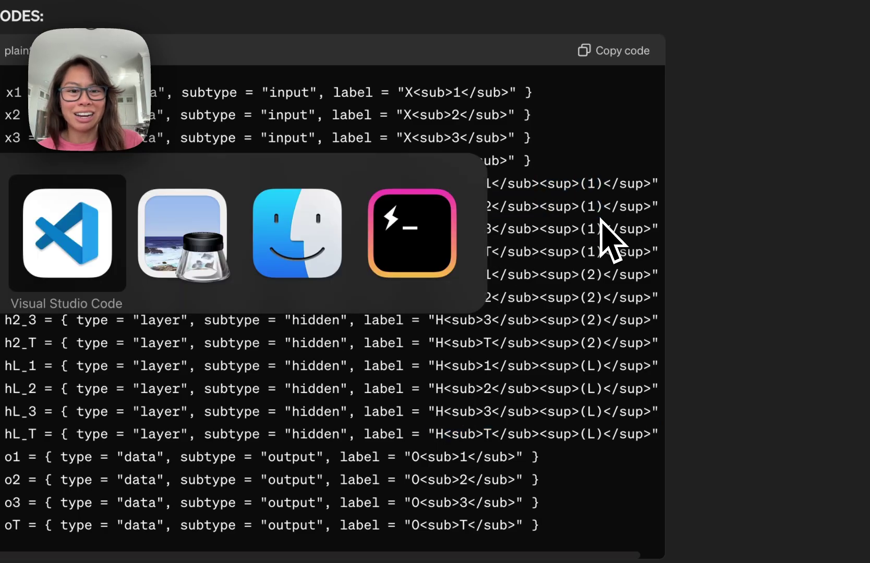
{"action": "key", "text": "Escape"}
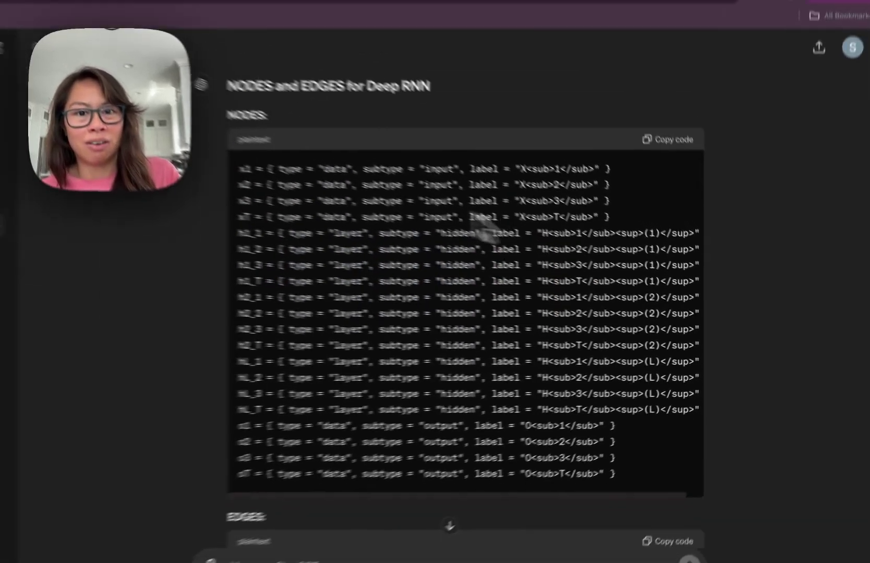